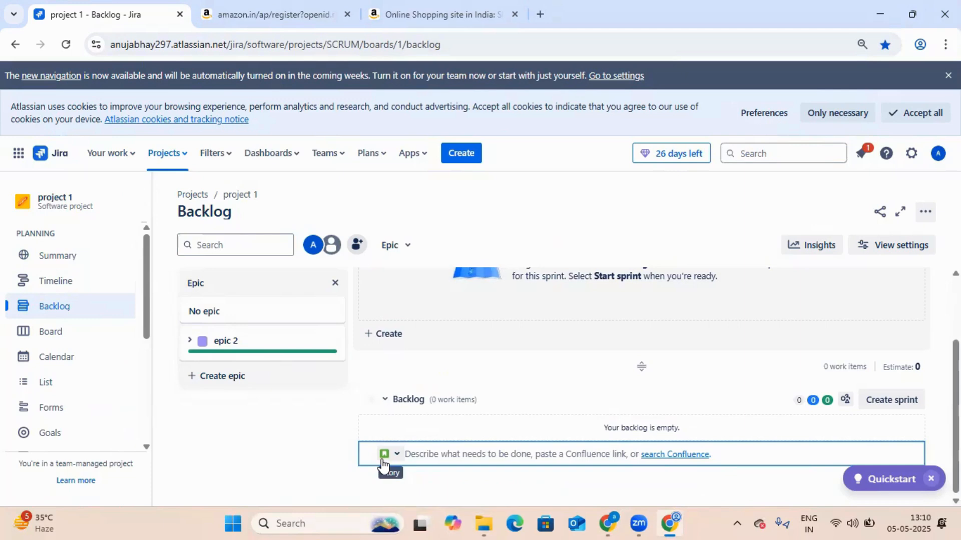
Create a story in the backlog titled "As a user i should able to add the product".
{"action": "type", "text": "s"}
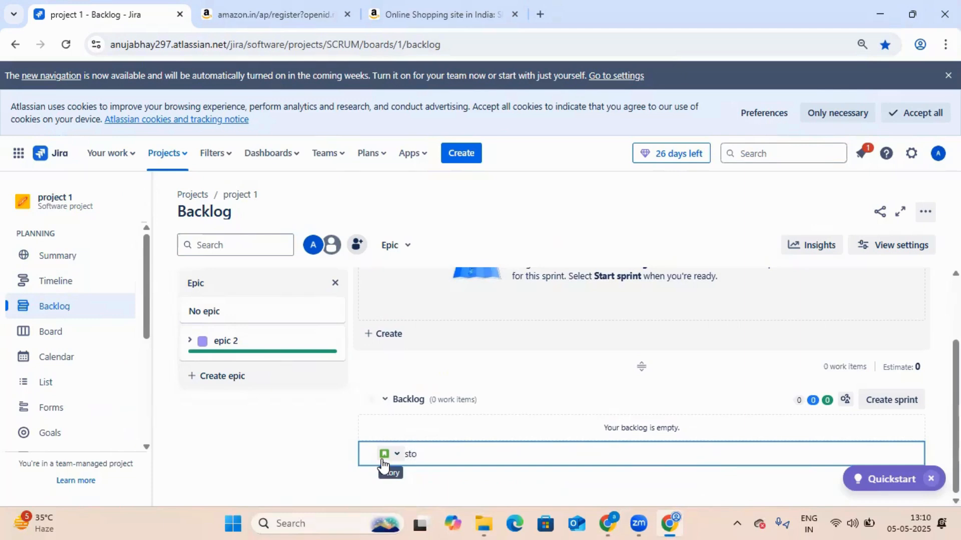
{"action": "key", "text": "BackSpace"}
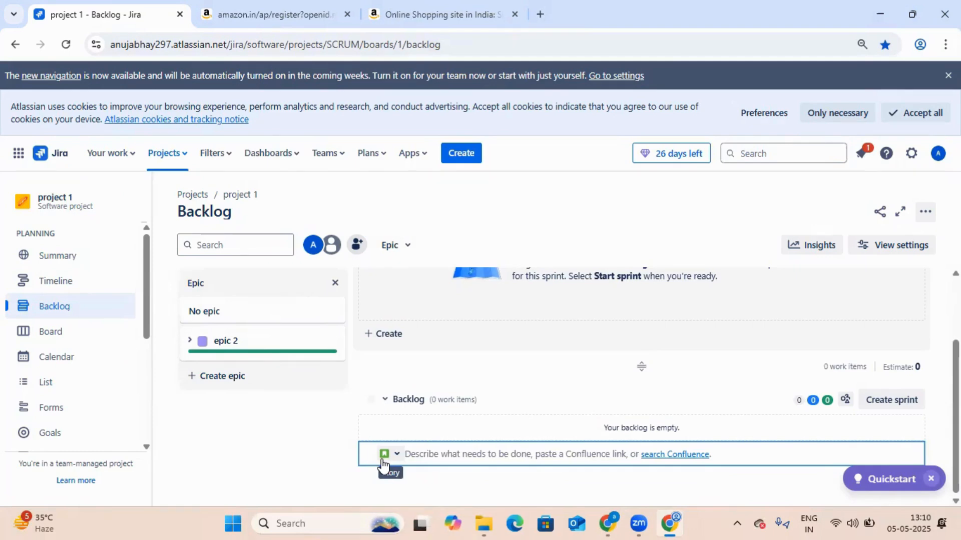
{"action": "type", "text": "As"}
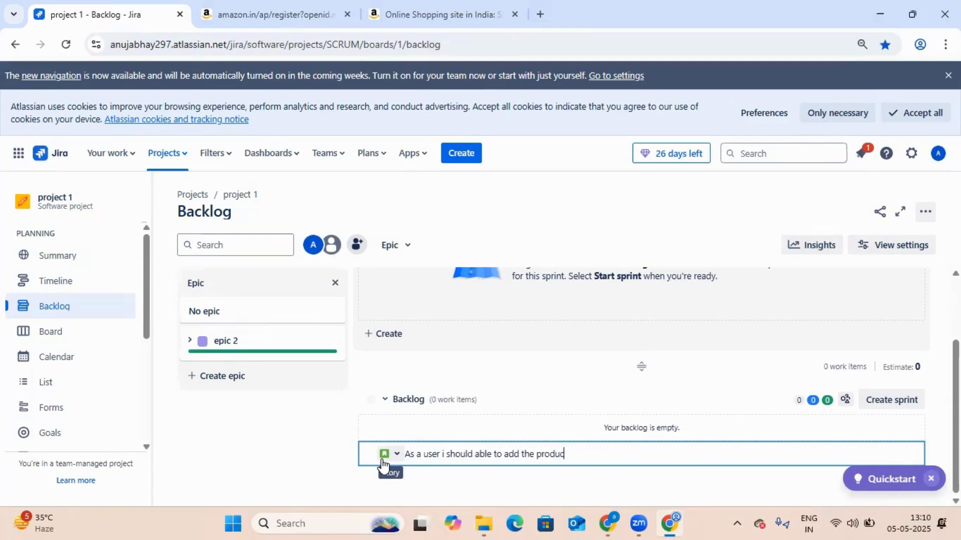
{"action": "key", "text": "Return"}
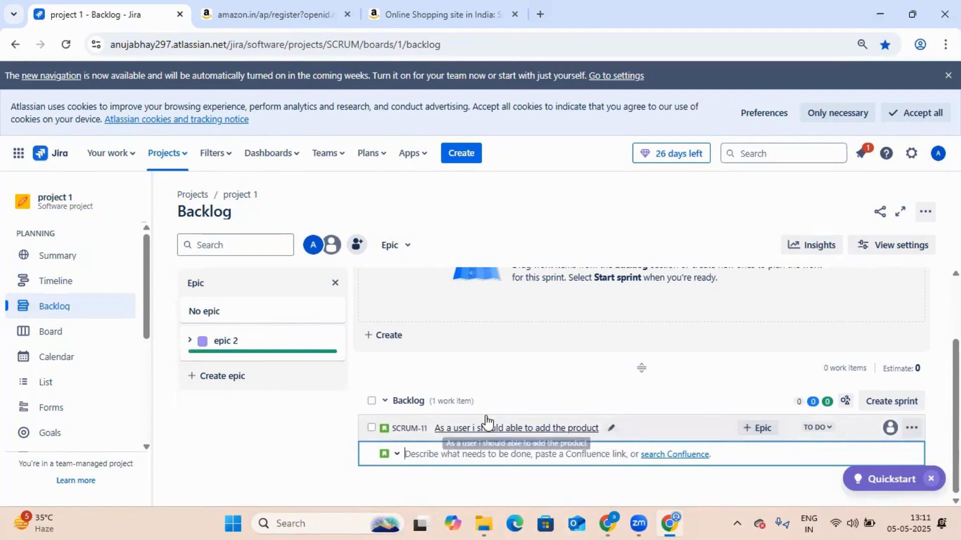
Search the Jira app marketplace for "zephyr".
{"action": "left_click", "coordinate": [412, 155]}
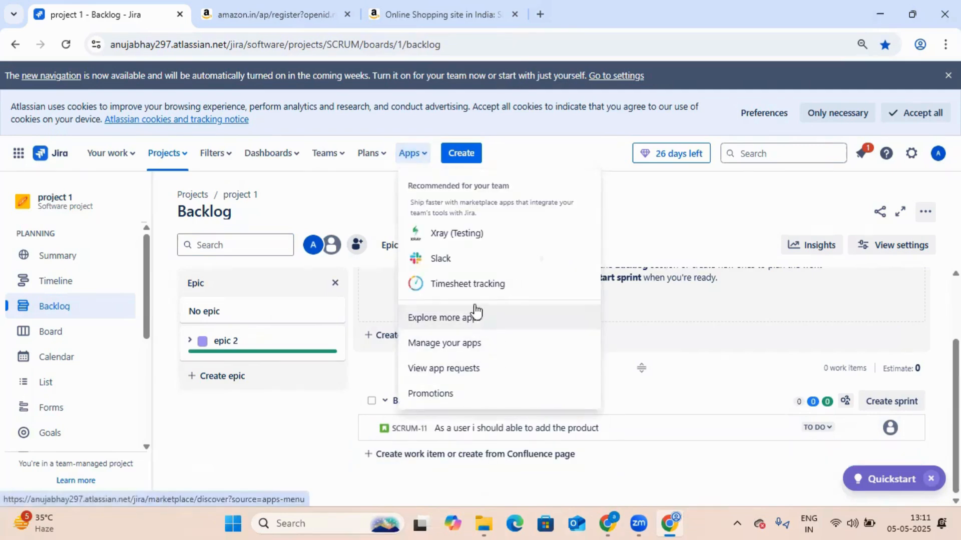
{"action": "left_click", "coordinate": [474, 319]}
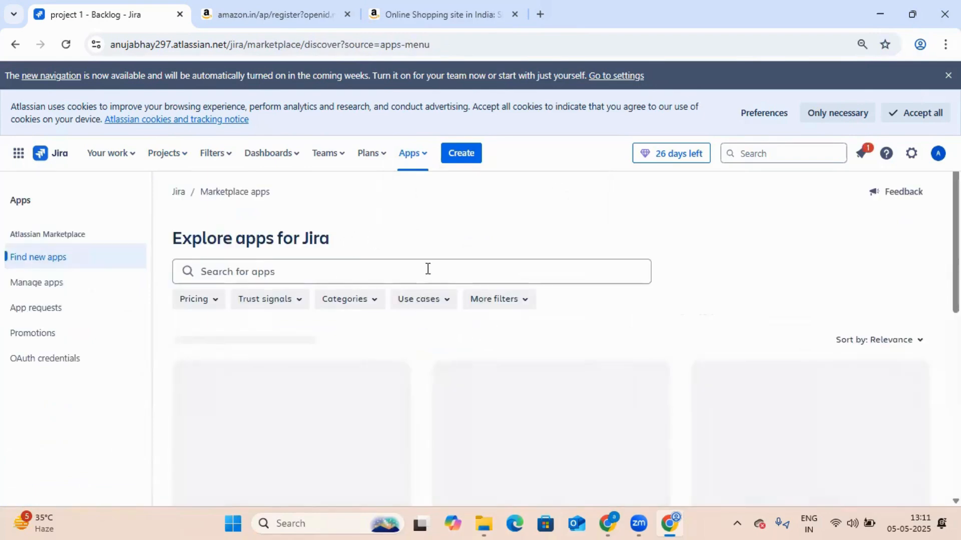
{"action": "left_click", "coordinate": [428, 269]}
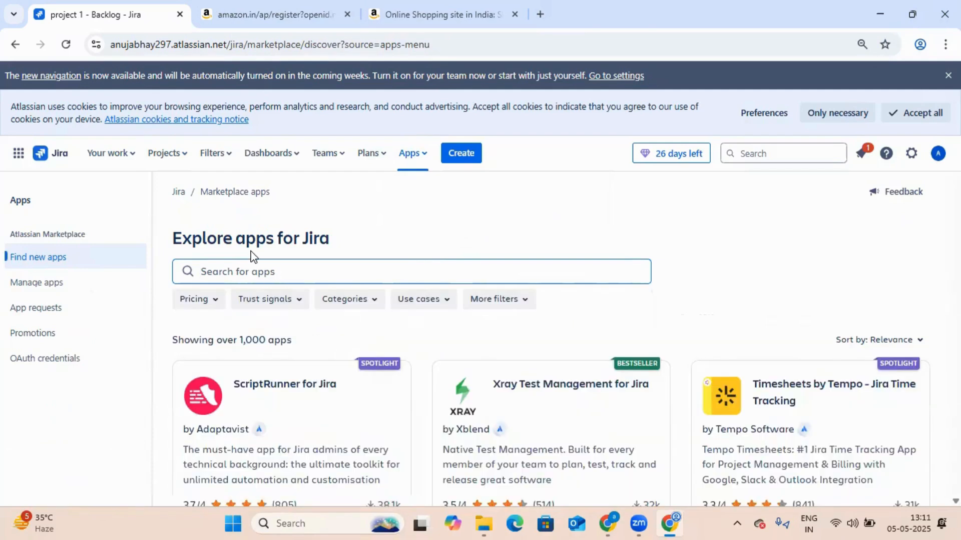
{"action": "left_click", "coordinate": [254, 269]}
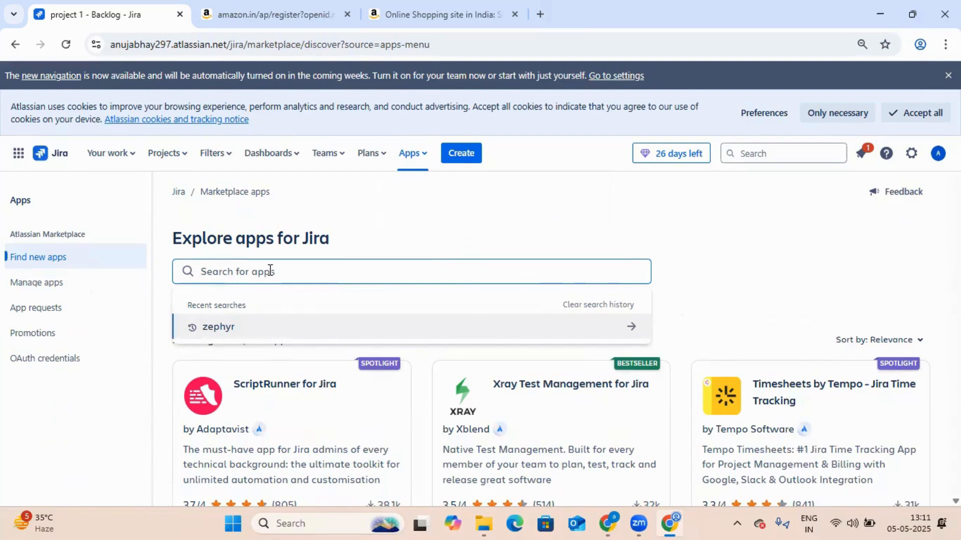
{"action": "type", "text": "Zephyr"}
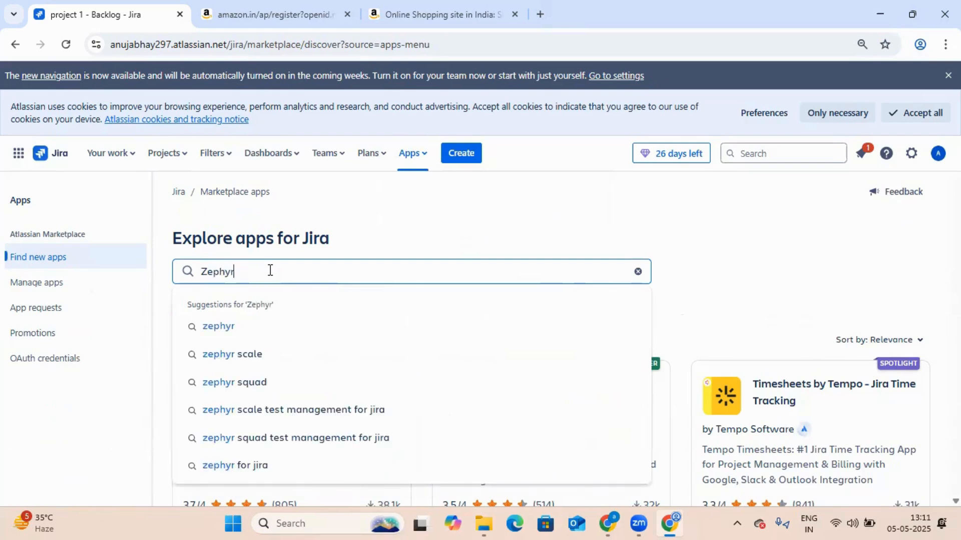
{"action": "left_click", "coordinate": [267, 332]}
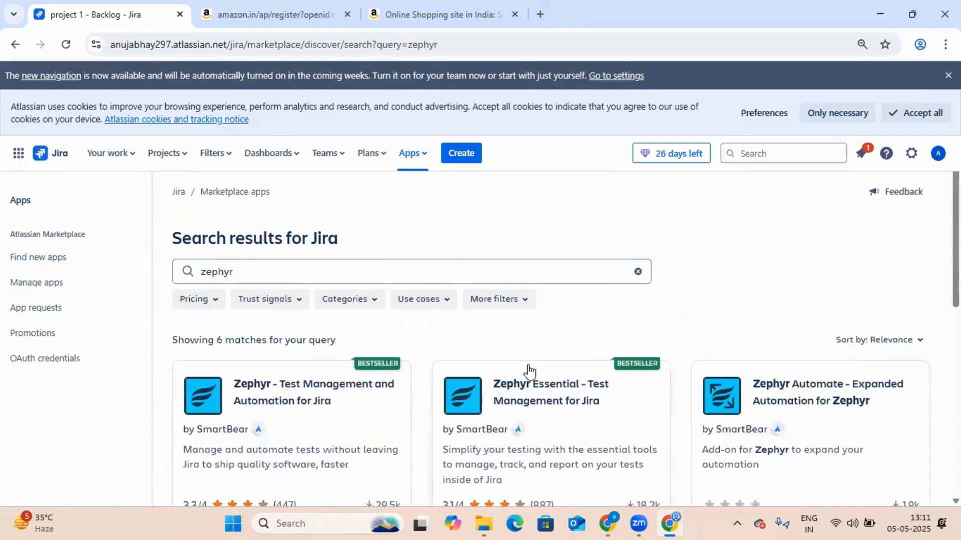
Open the Zephyr Essential - Test Management for Jira listing and add the app as a free trial.
{"action": "scroll", "coordinate": [552, 349], "scroll_direction": "down", "scroll_amount": 1}
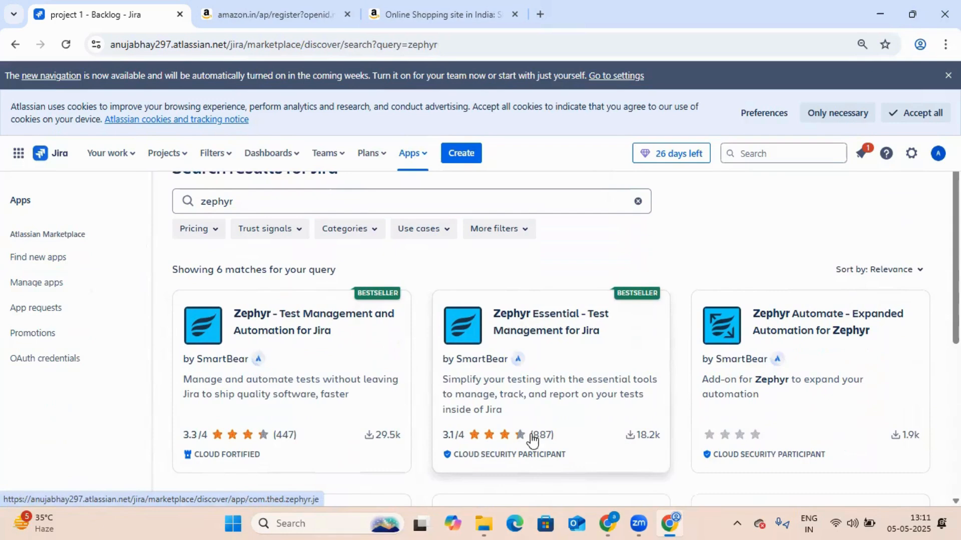
{"action": "scroll", "coordinate": [504, 465], "scroll_direction": "down", "scroll_amount": 1}
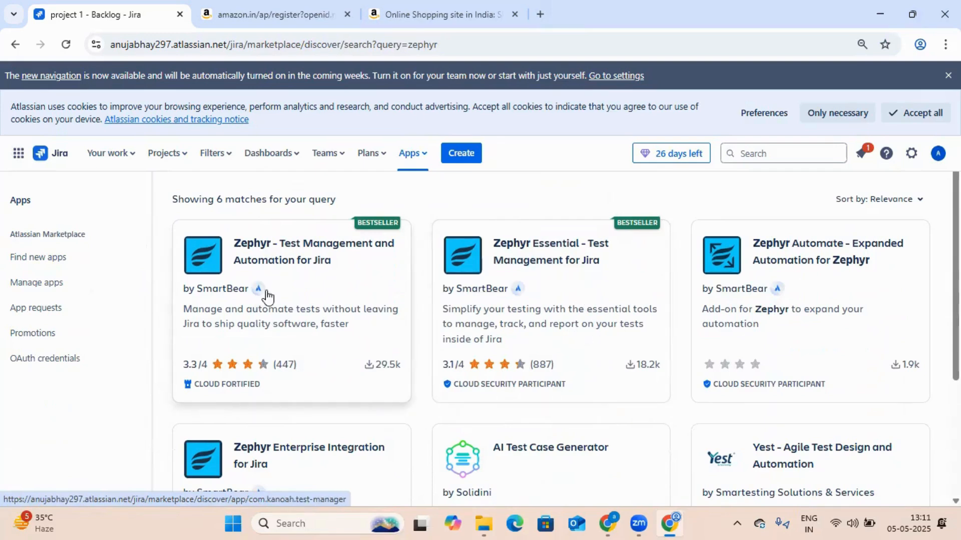
{"action": "left_click", "coordinate": [574, 336]}
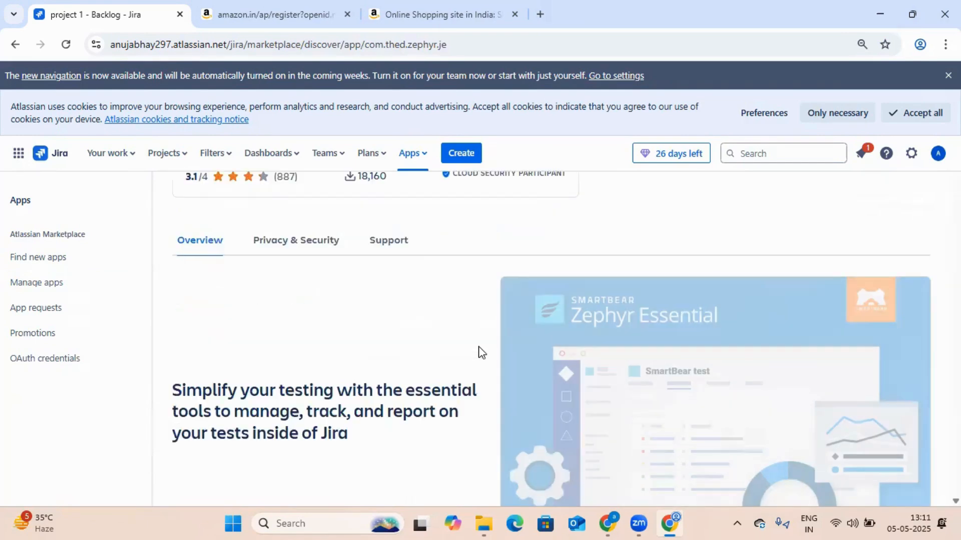
{"action": "scroll", "coordinate": [434, 329], "scroll_direction": "up", "scroll_amount": 3}
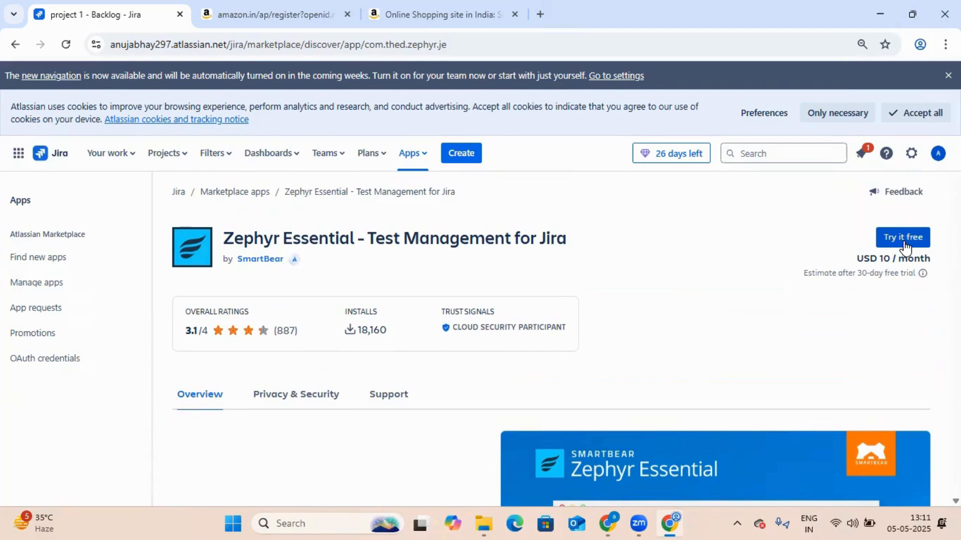
{"action": "left_click", "coordinate": [903, 238]}
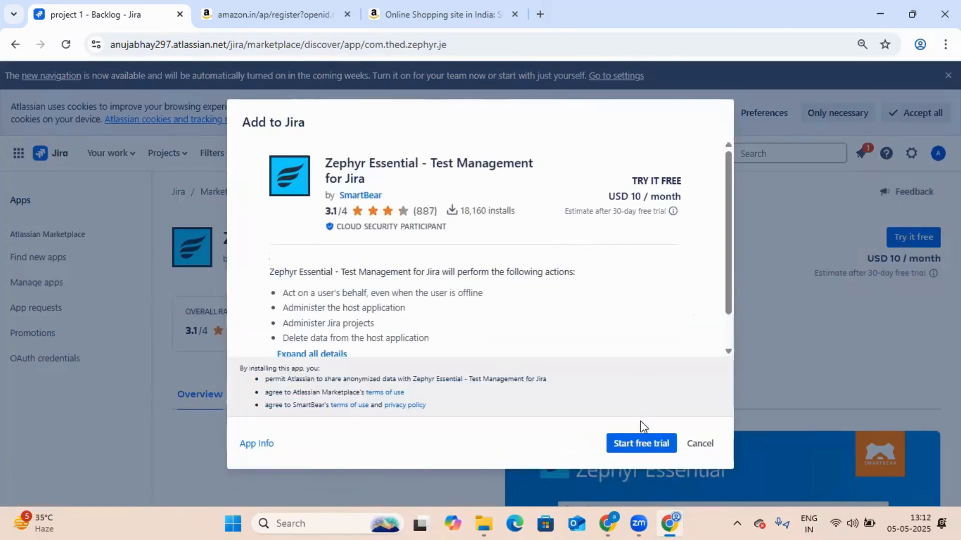
{"action": "left_click", "coordinate": [644, 445]}
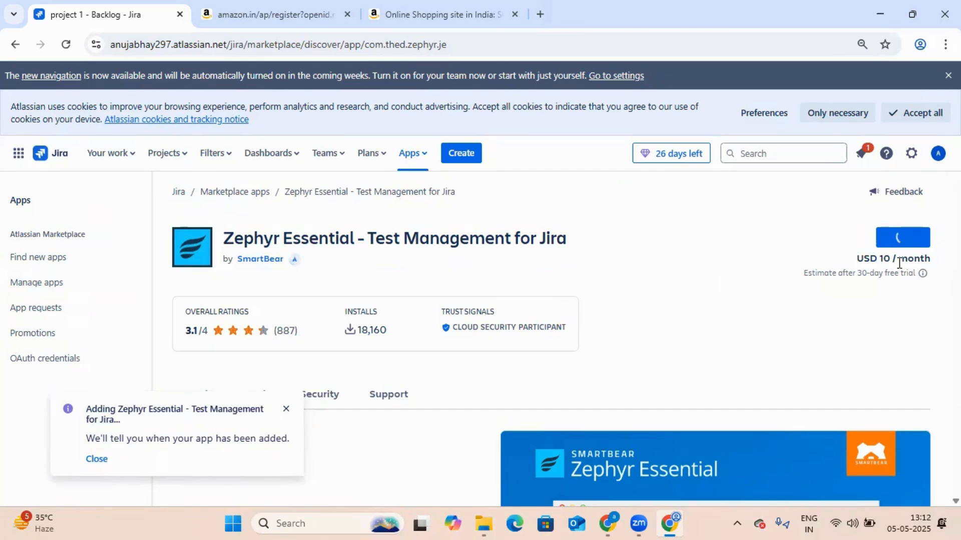
Duplicate the Zephyr Essential page in a second browser tab and check the installation status in both tabs.
{"action": "right_click", "coordinate": [137, 23]}
{"action": "left_click", "coordinate": [192, 155]}
{"action": "left_click", "coordinate": [121, 11]}
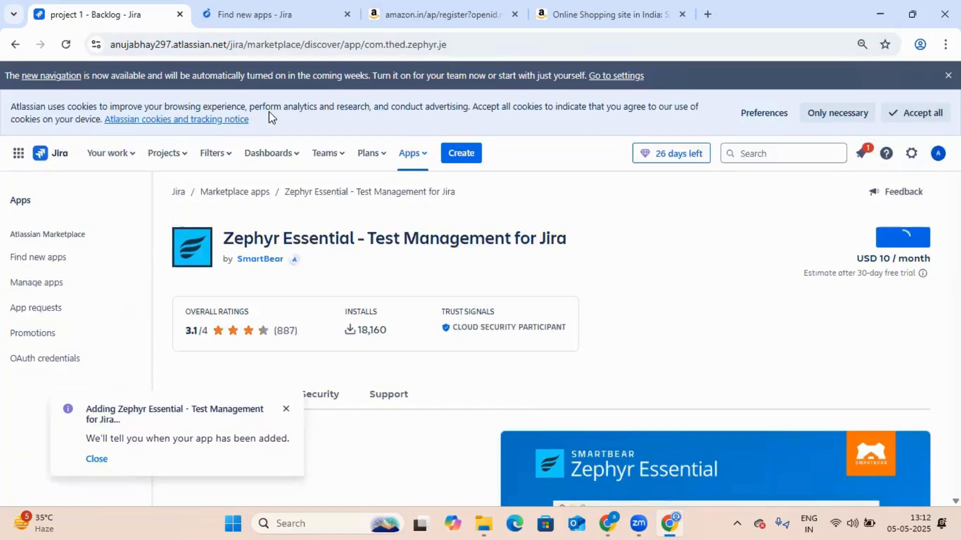
{"action": "left_click", "coordinate": [269, 20]}
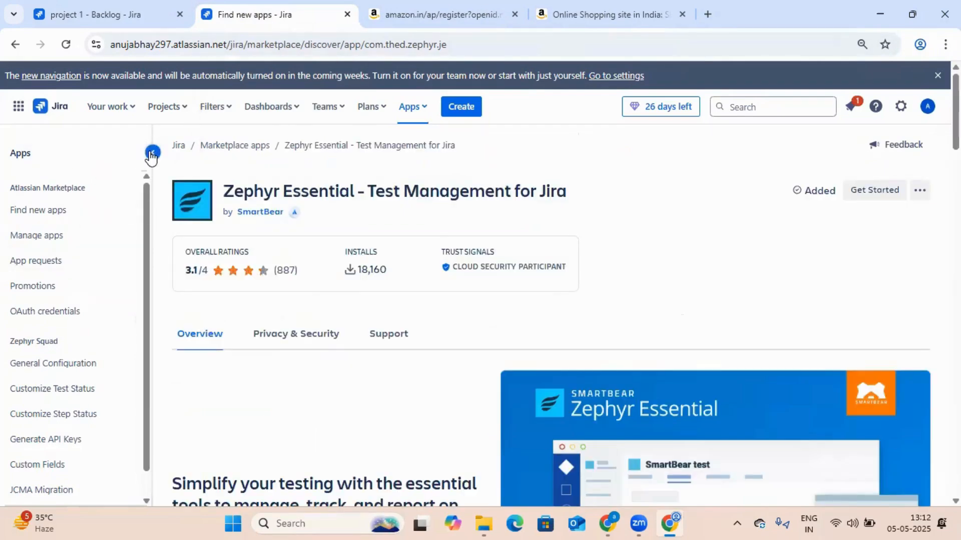
{"action": "left_click", "coordinate": [142, 16]}
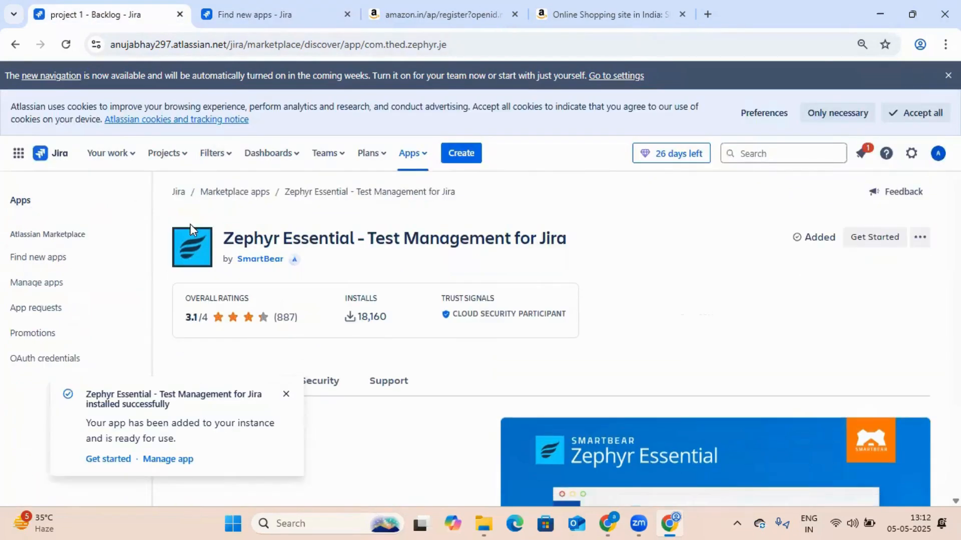
Launch the installed Zephyr Squad app in the original browser tab.
{"action": "left_click", "coordinate": [160, 163]}
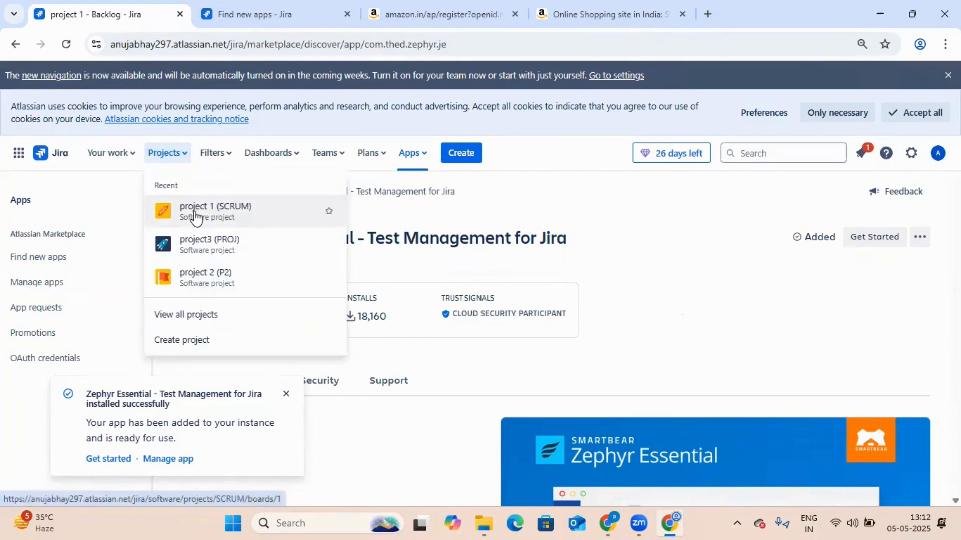
{"action": "left_click", "coordinate": [601, 204]}
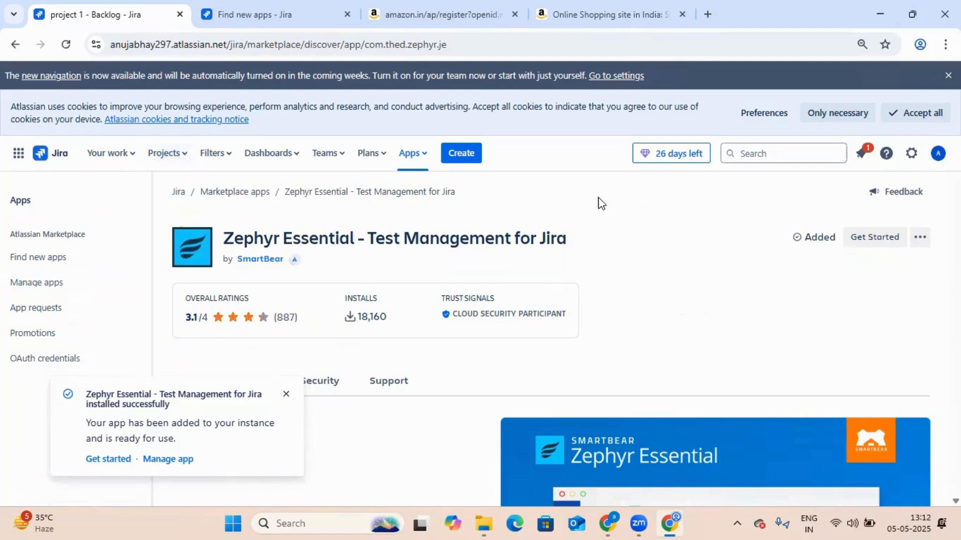
{"action": "left_click", "coordinate": [412, 160]}
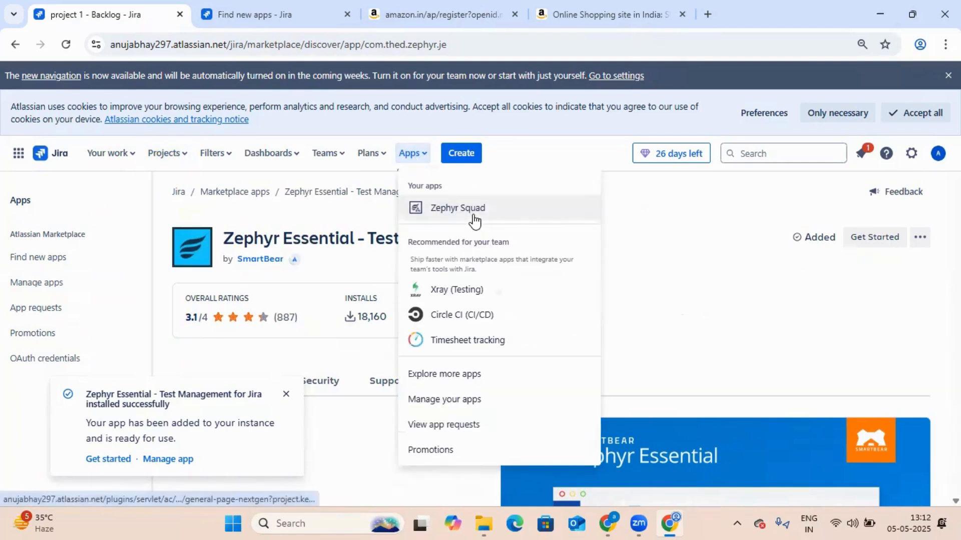
{"action": "left_click", "coordinate": [474, 213]}
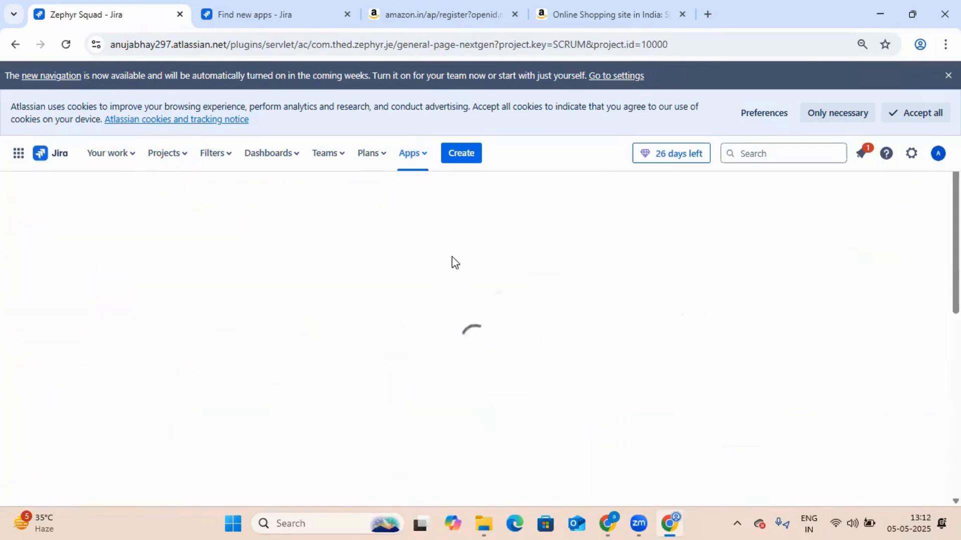
{"action": "left_click", "coordinate": [311, 20]}
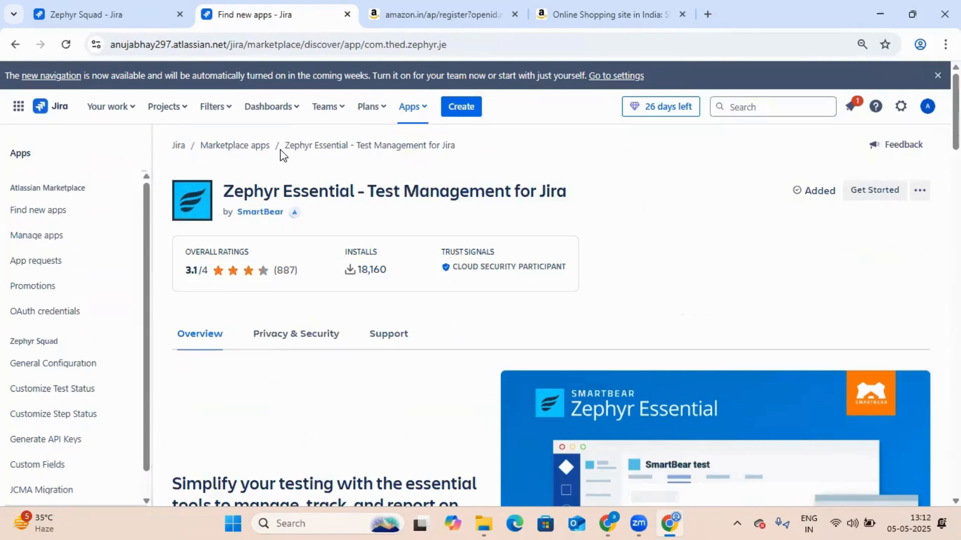
{"action": "left_click", "coordinate": [140, 18]}
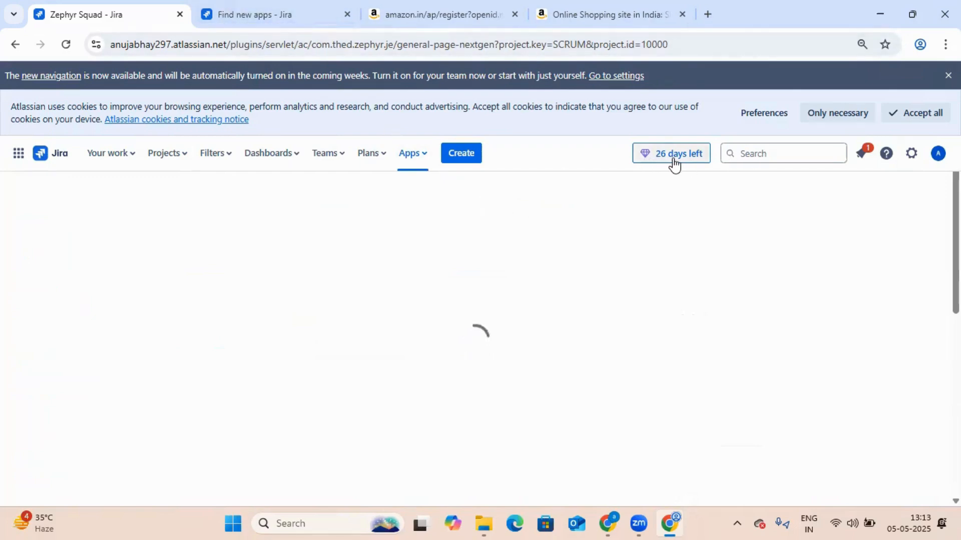
In the duplicated browser tab, open the backlog of project 1 (SCRUM) and bring its work items into view.
{"action": "left_click", "coordinate": [301, 13]}
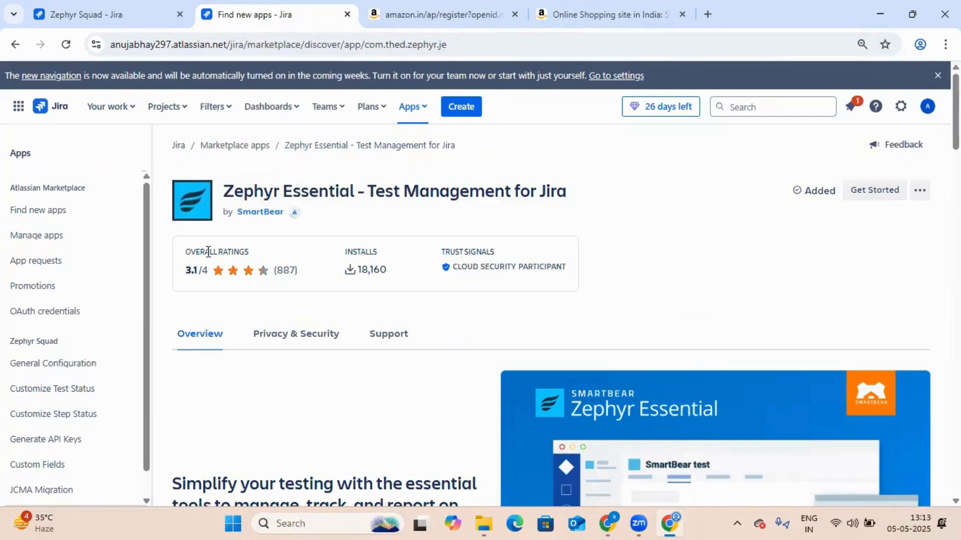
{"action": "left_click", "coordinate": [178, 111]}
{"action": "left_click", "coordinate": [226, 171]}
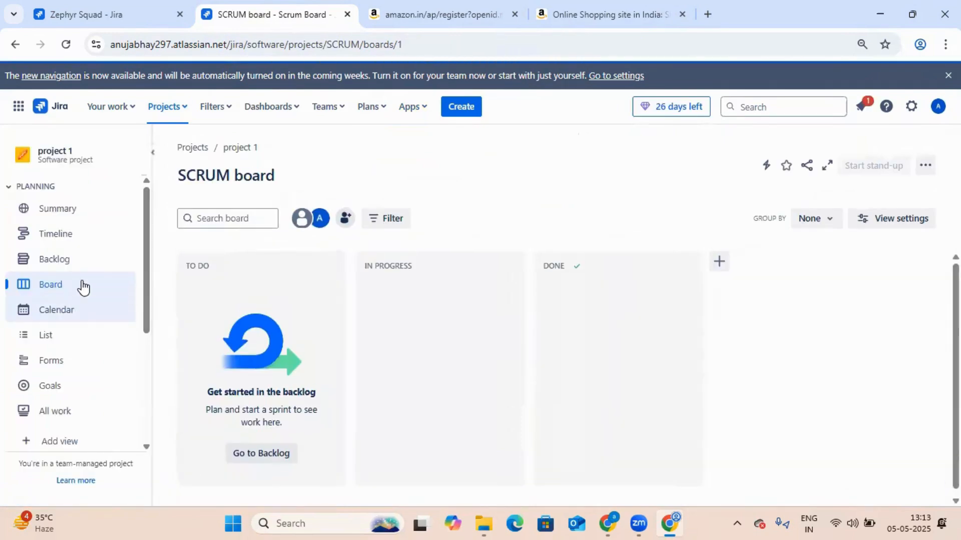
{"action": "left_click", "coordinate": [81, 266]}
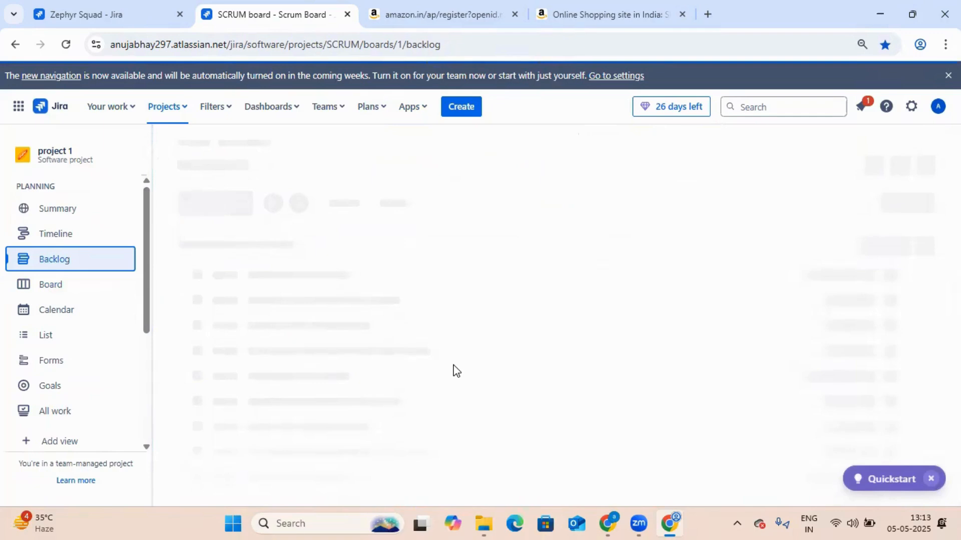
{"action": "scroll", "coordinate": [470, 361], "scroll_direction": "down", "scroll_amount": 2}
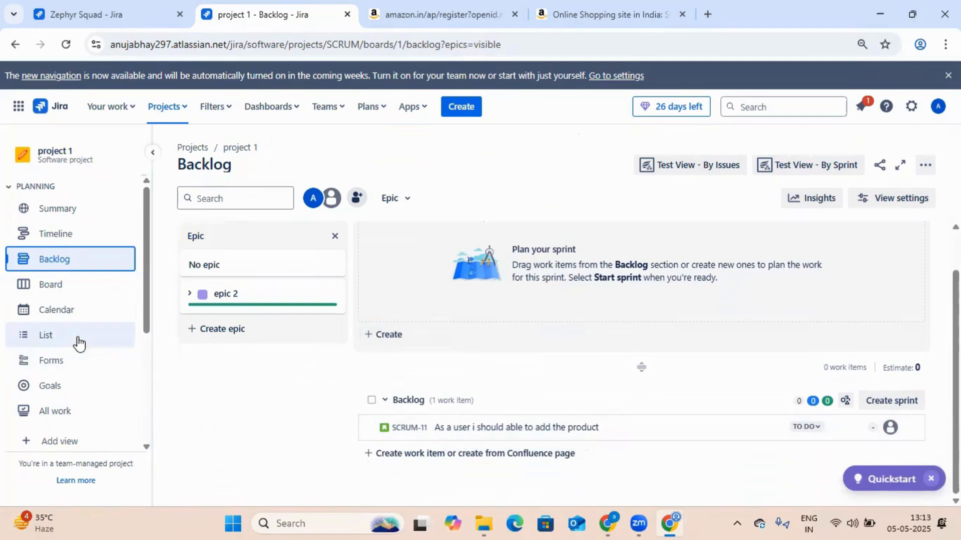
Open Zephyr Squad from within project 1.
{"action": "scroll", "coordinate": [75, 313], "scroll_direction": "down", "scroll_amount": 3}
{"action": "scroll", "coordinate": [75, 314], "scroll_direction": "down", "scroll_amount": 1}
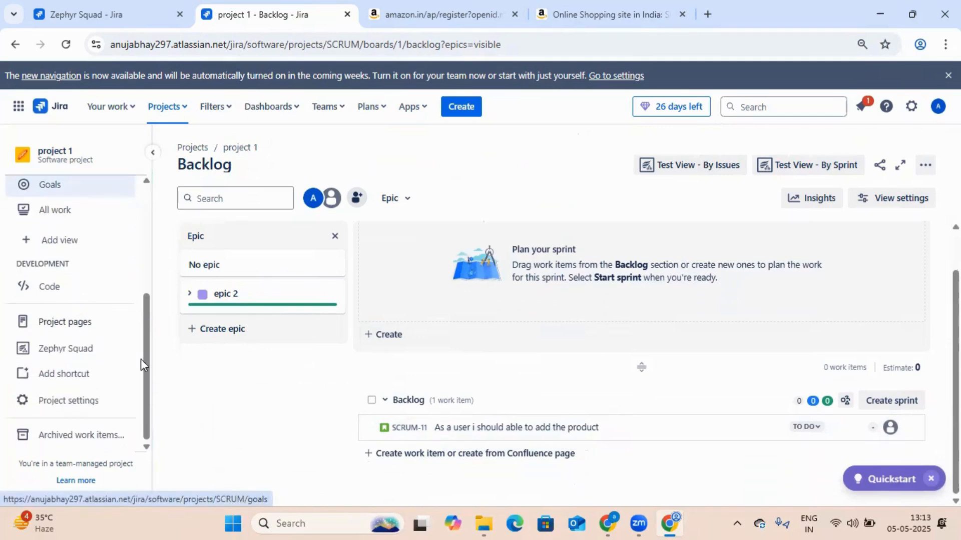
{"action": "left_click", "coordinate": [86, 354]}
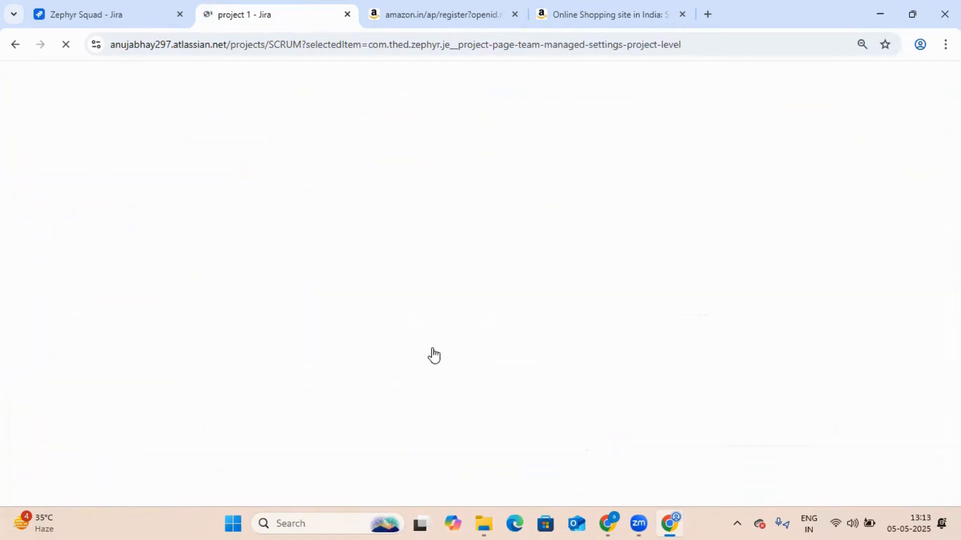
Check the Zephyr Squad page in the original tab, dismiss its error notice, and return to the project 1 tab.
{"action": "left_click", "coordinate": [116, 19]}
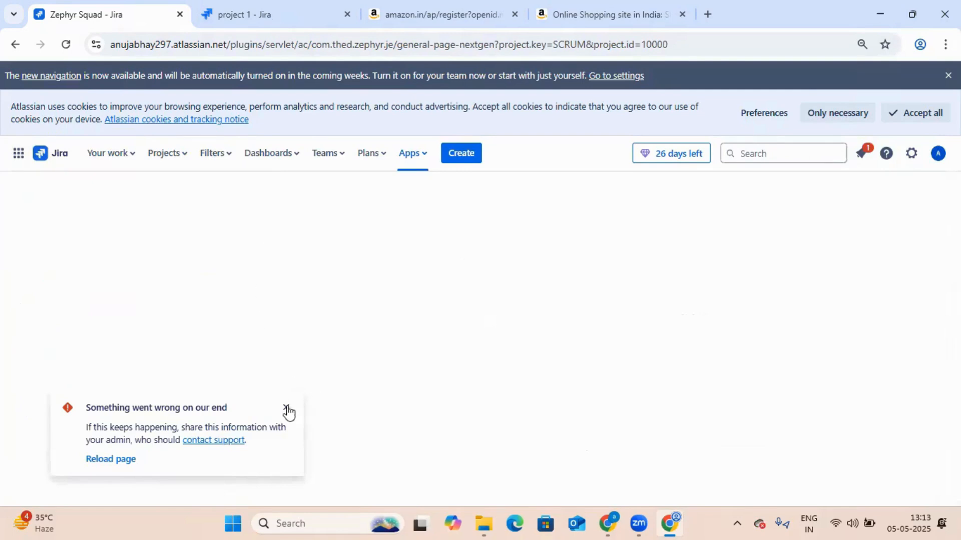
{"action": "left_click", "coordinate": [287, 407]}
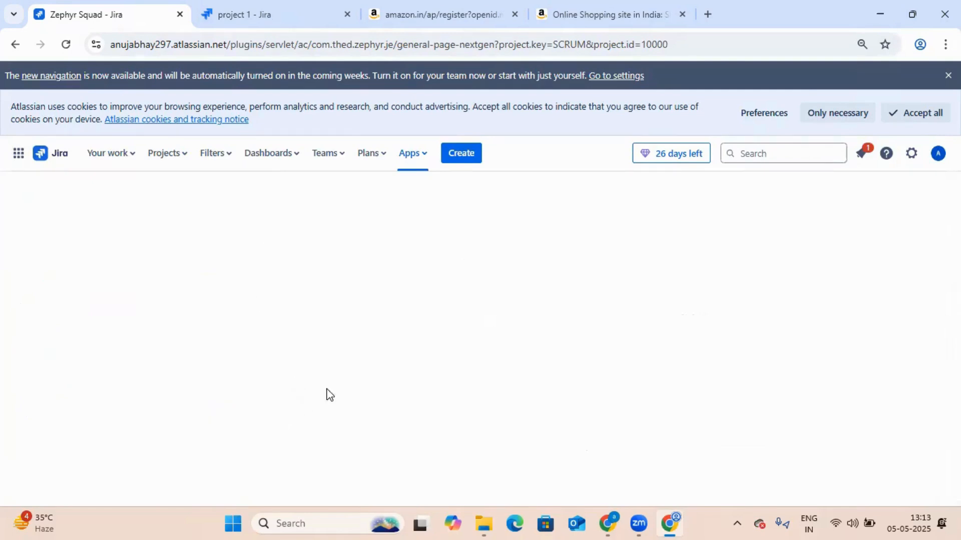
{"action": "left_click", "coordinate": [294, 16]}
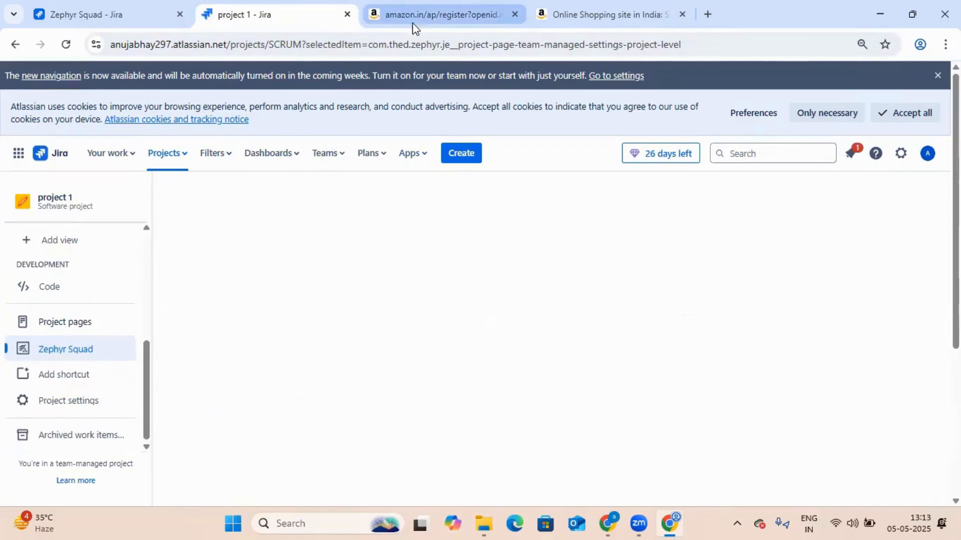
{"action": "scroll", "coordinate": [150, 255], "scroll_direction": "up", "scroll_amount": 4}
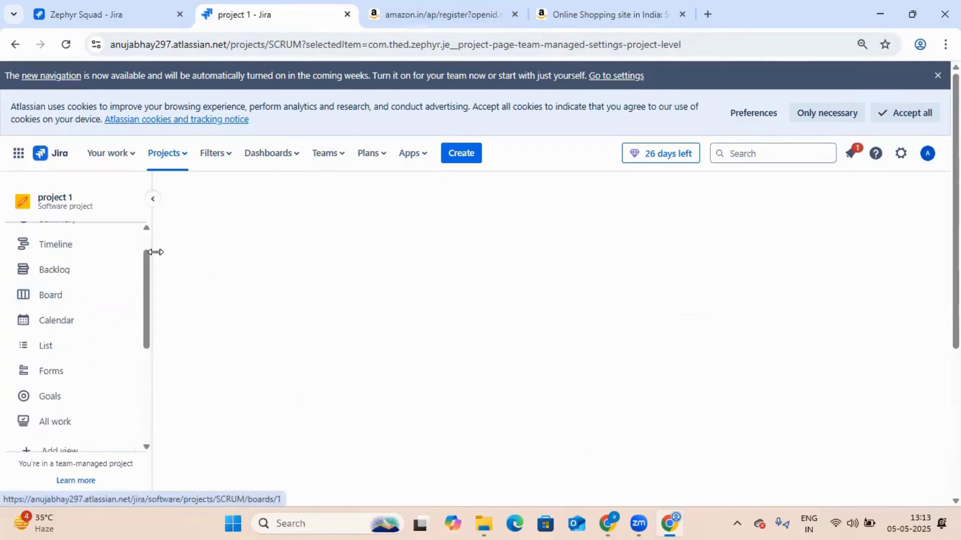
{"action": "scroll", "coordinate": [119, 303], "scroll_direction": "down", "scroll_amount": 5}
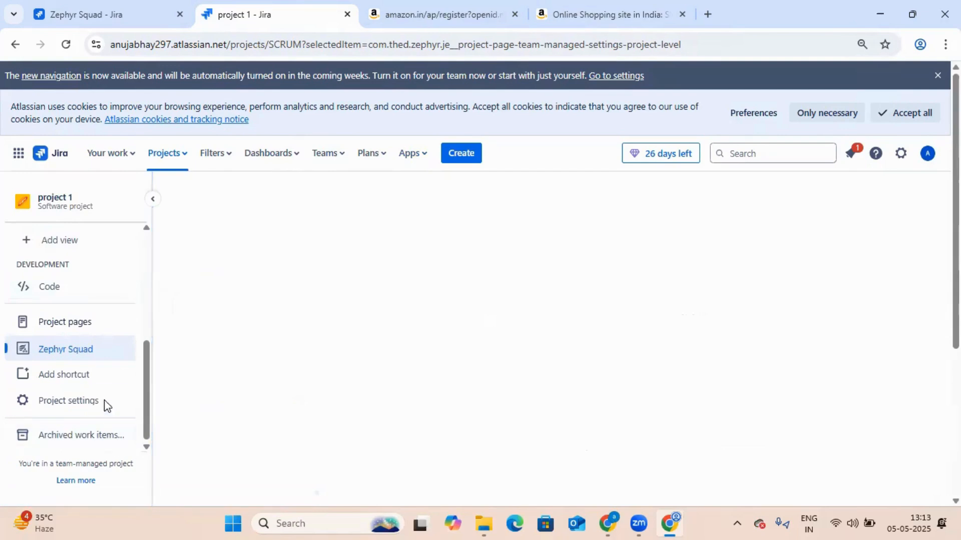
{"action": "scroll", "coordinate": [110, 344], "scroll_direction": "up", "scroll_amount": 2}
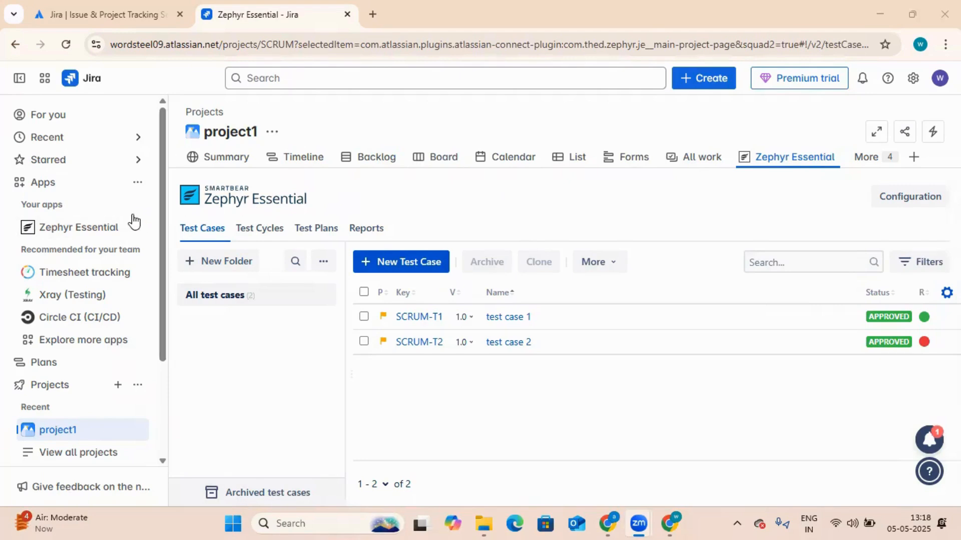
Open Zephyr Essential from the list of installed apps.
{"action": "left_click", "coordinate": [20, 183]}
{"action": "left_click", "coordinate": [20, 183]}
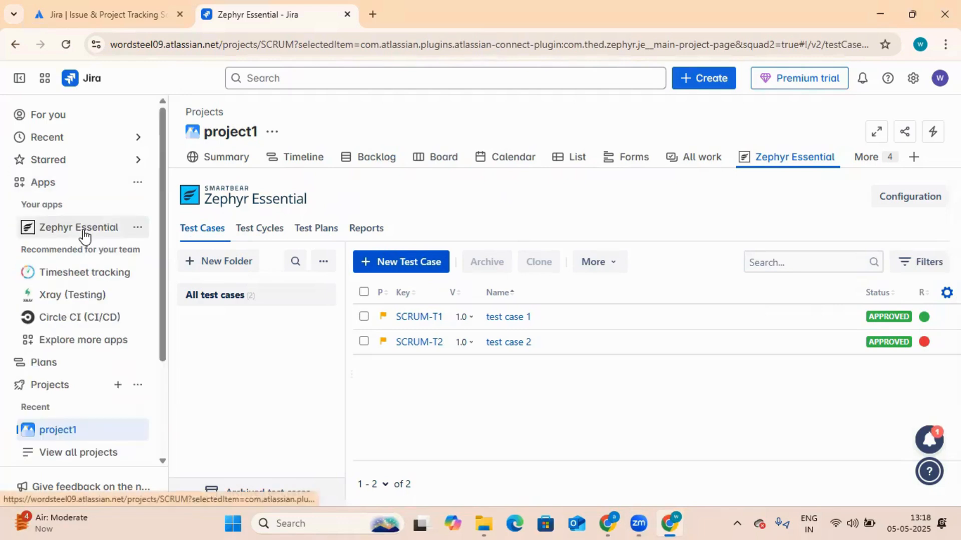
{"action": "left_click", "coordinate": [84, 232]}
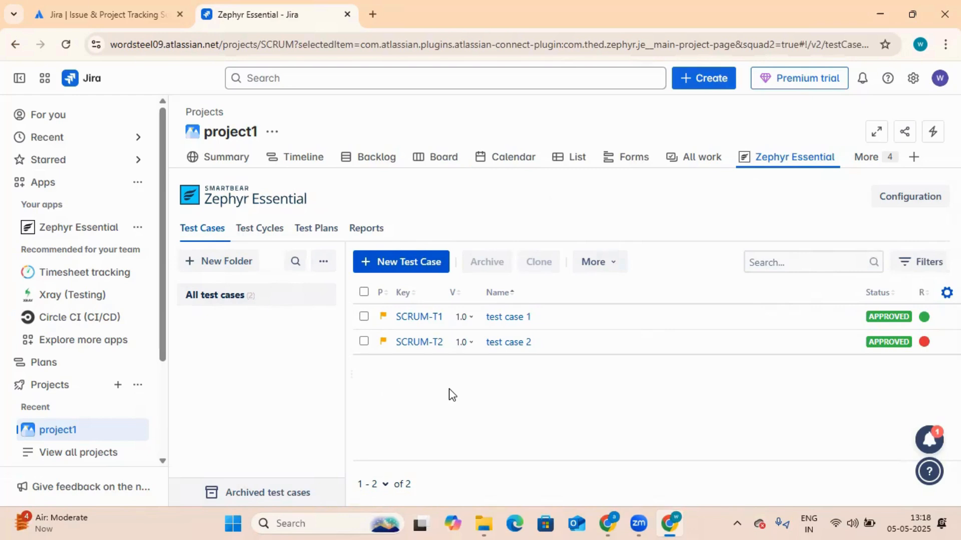
{"action": "left_click", "coordinate": [426, 266]}
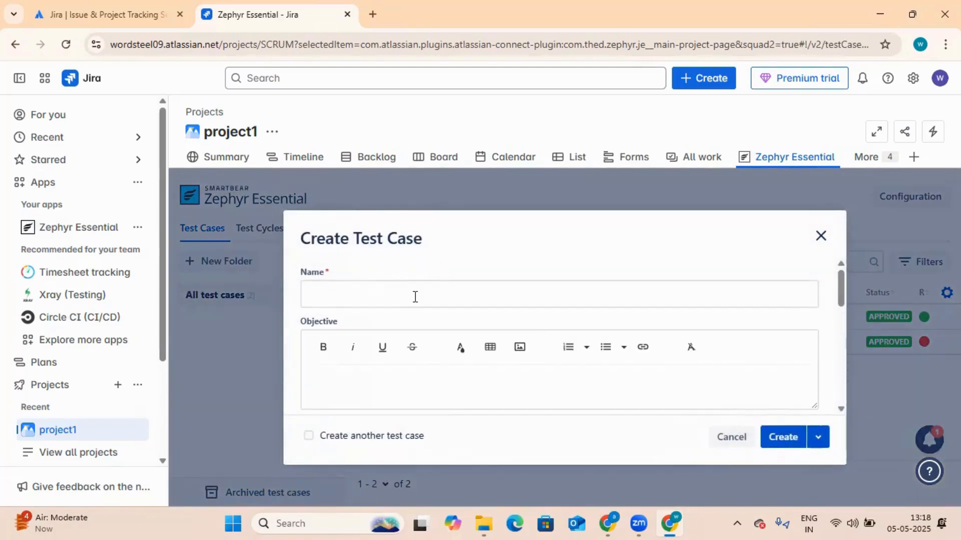
{"action": "left_click", "coordinate": [820, 237]}
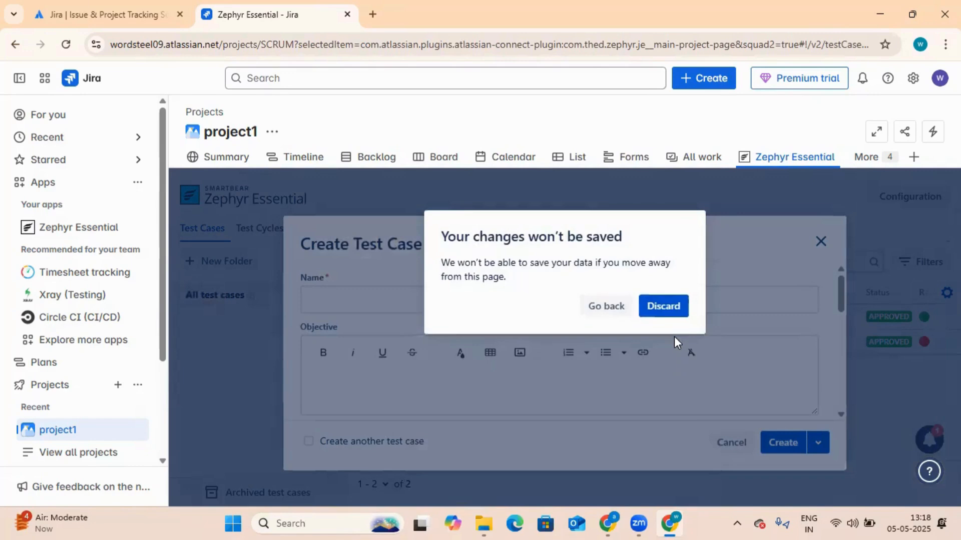
{"action": "left_click", "coordinate": [650, 308]}
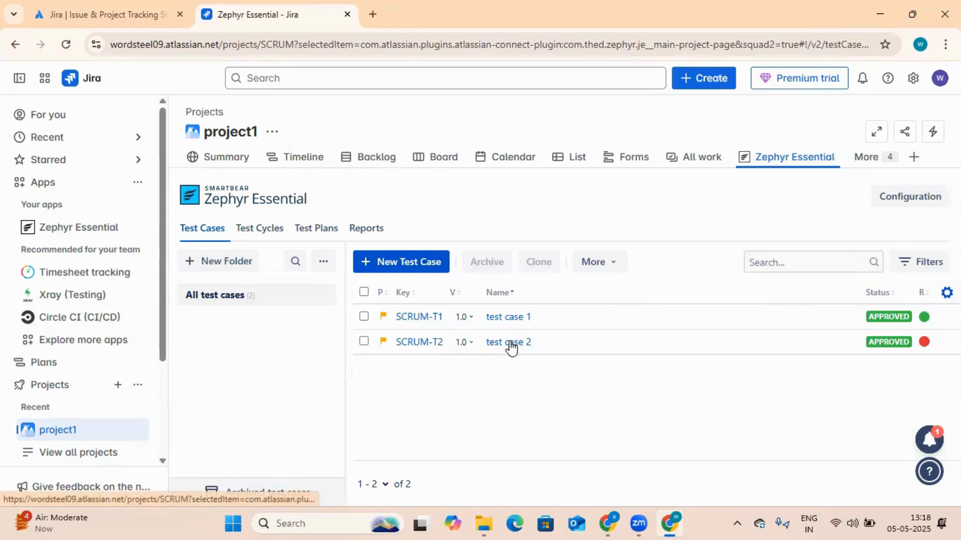
Create two new test cases in Zephyr Essential, named "test case 3" and "test case 4".
{"action": "left_click", "coordinate": [420, 261]}
{"action": "left_click", "coordinate": [422, 294]}
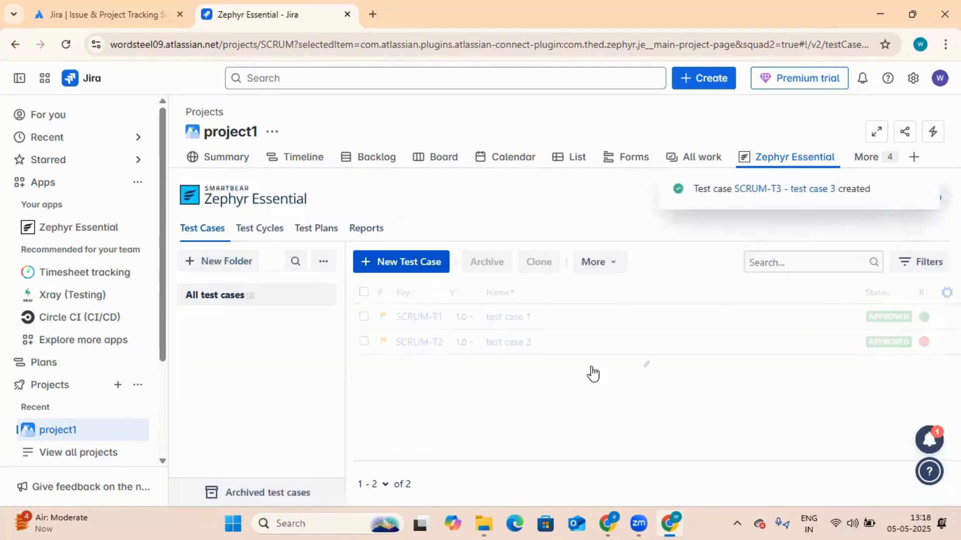
{"action": "left_click", "coordinate": [425, 272]}
{"action": "left_click", "coordinate": [461, 289]}
{"action": "type", "text": "test case 4"}
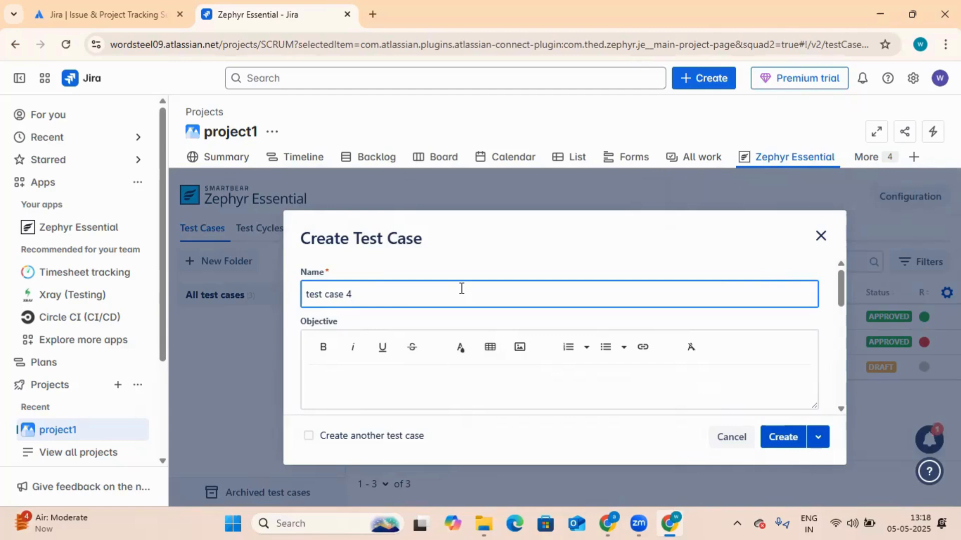
{"action": "left_click", "coordinate": [786, 442]}
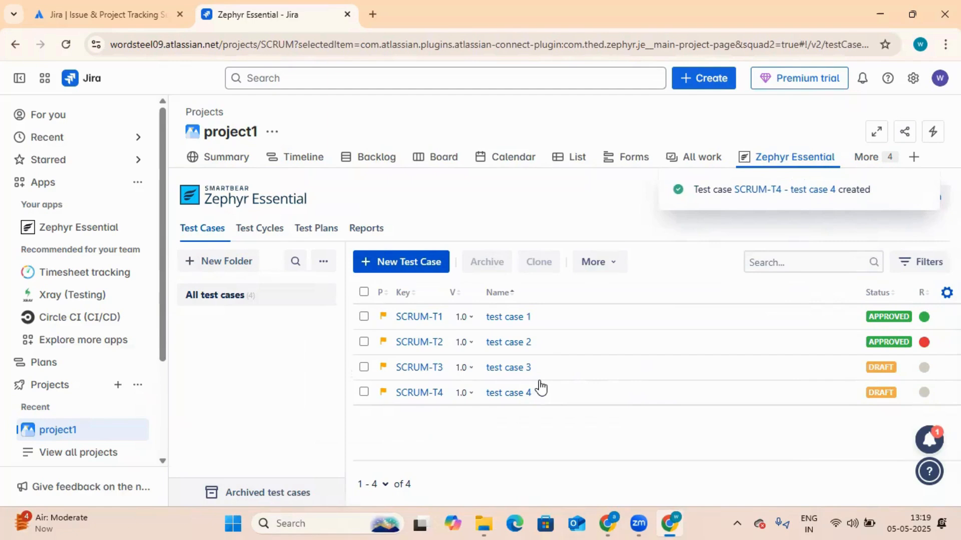
Create a new test cycle named "test cycle 2".
{"action": "left_click", "coordinate": [259, 229]}
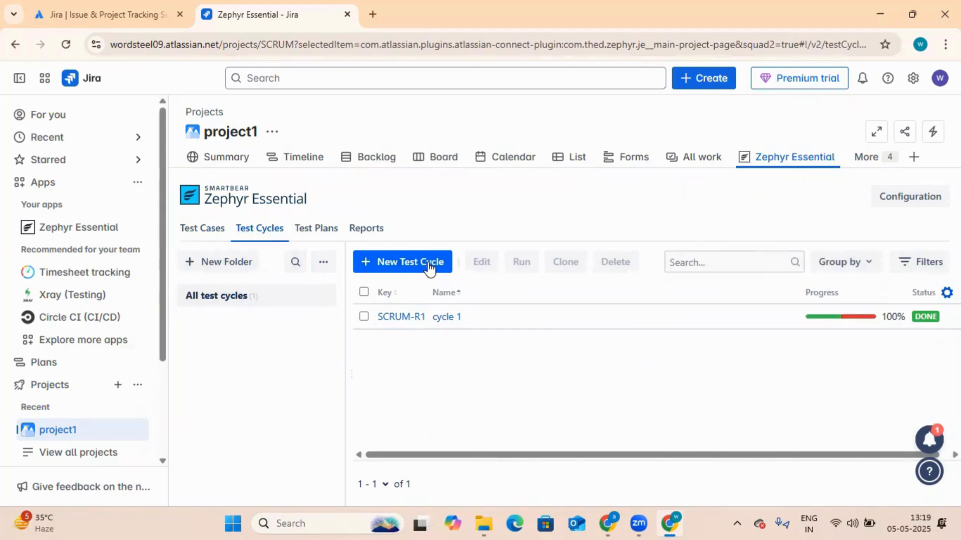
{"action": "left_click", "coordinate": [429, 269]}
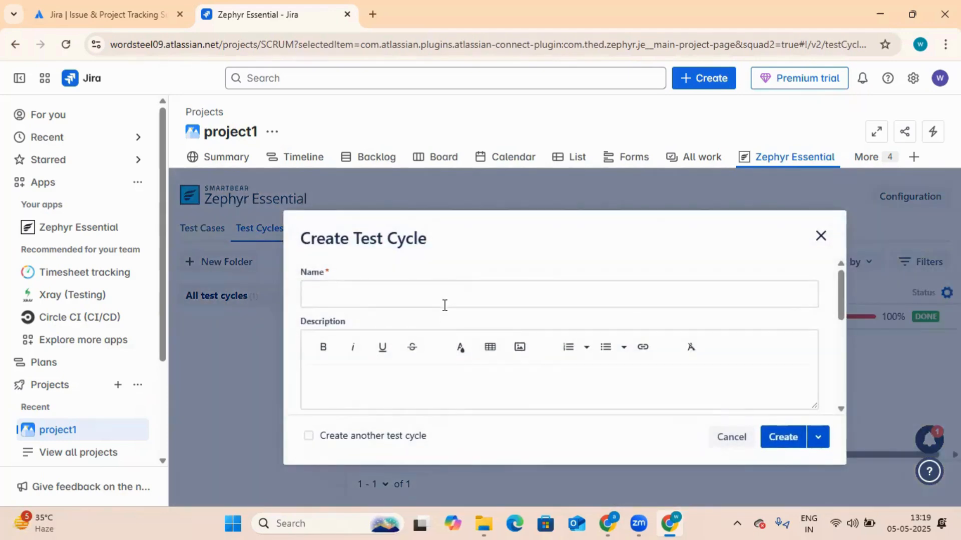
{"action": "left_click", "coordinate": [516, 302]}
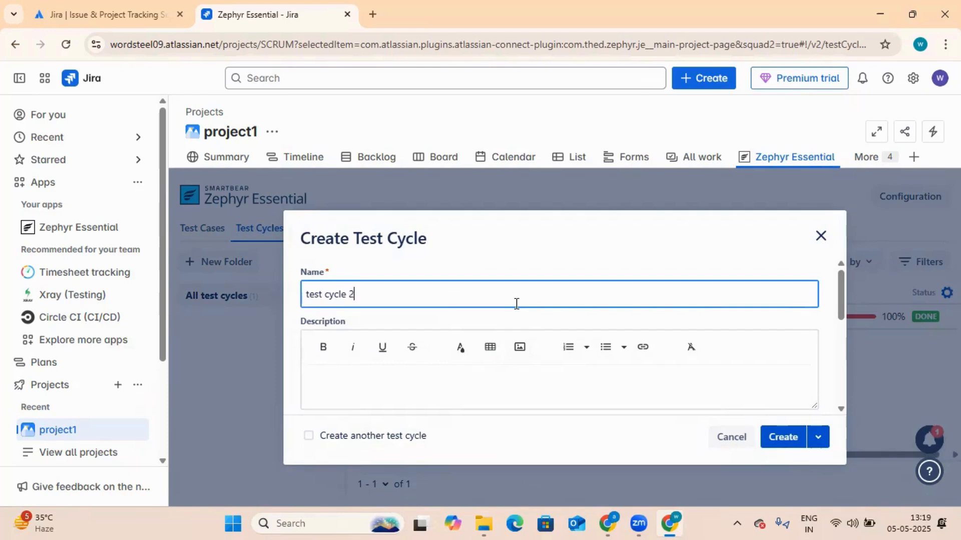
{"action": "left_click", "coordinate": [771, 432]}
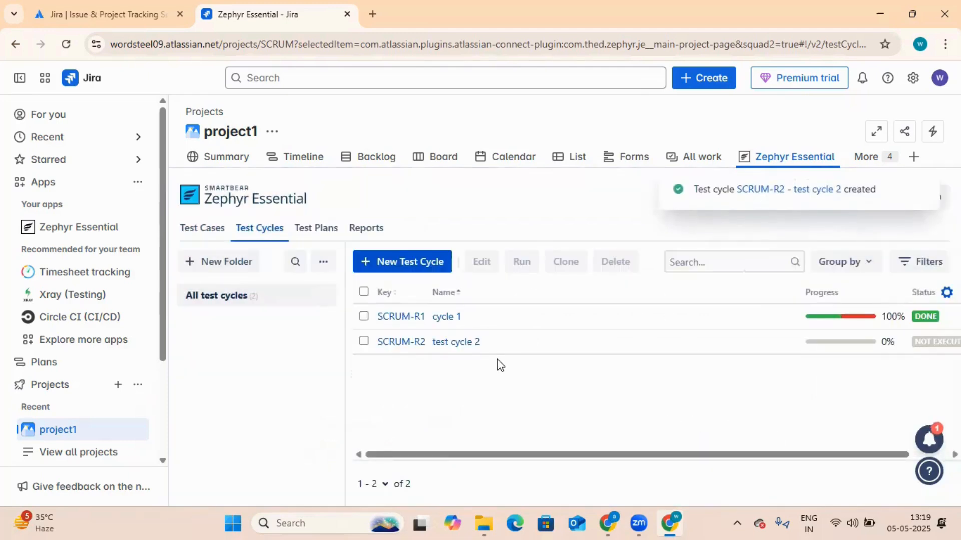
Open test cycle 2 (SCRUM-R2) and add the existing test cases test case 3 and test case 4 to it.
{"action": "left_click", "coordinate": [471, 343]}
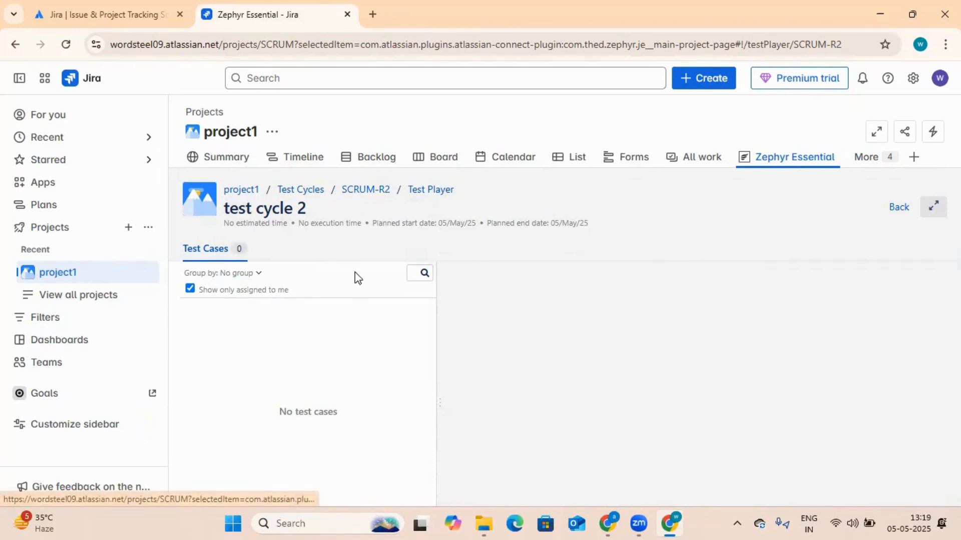
{"action": "left_click", "coordinate": [369, 192]}
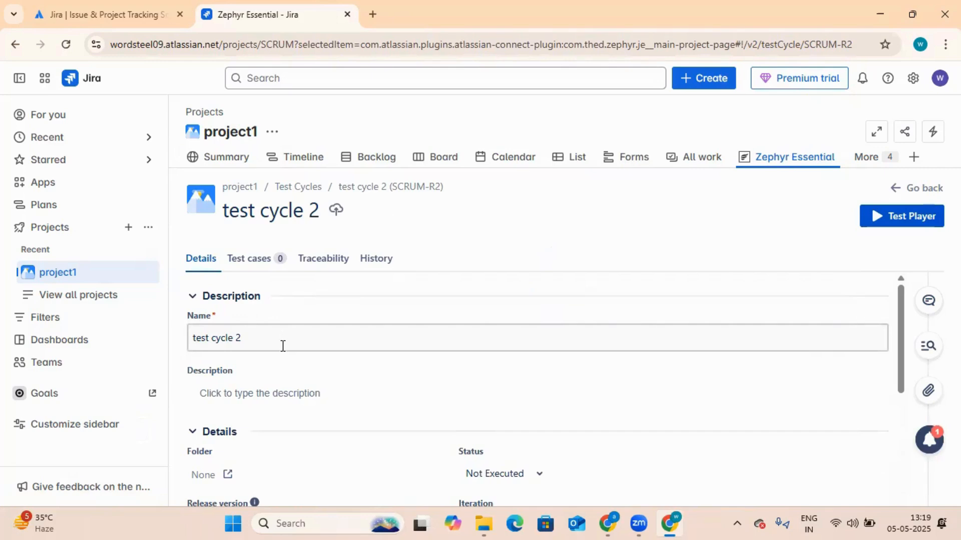
{"action": "left_click", "coordinate": [252, 260]}
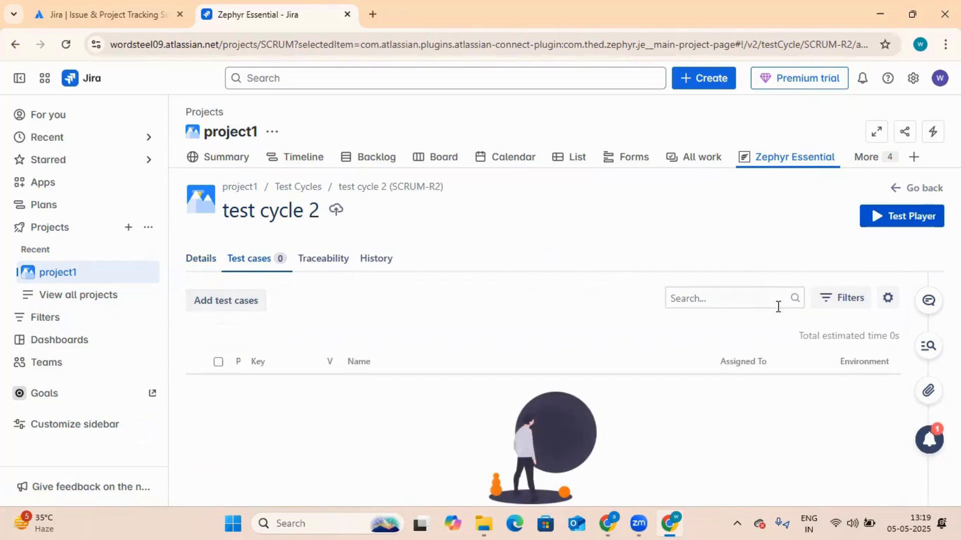
{"action": "left_click", "coordinate": [244, 305]}
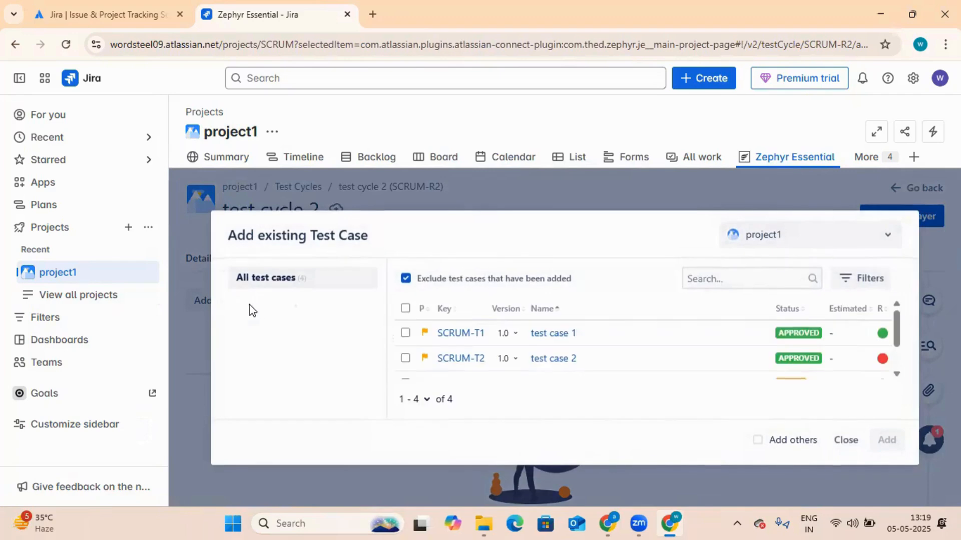
{"action": "scroll", "coordinate": [570, 358], "scroll_direction": "down", "scroll_amount": 2}
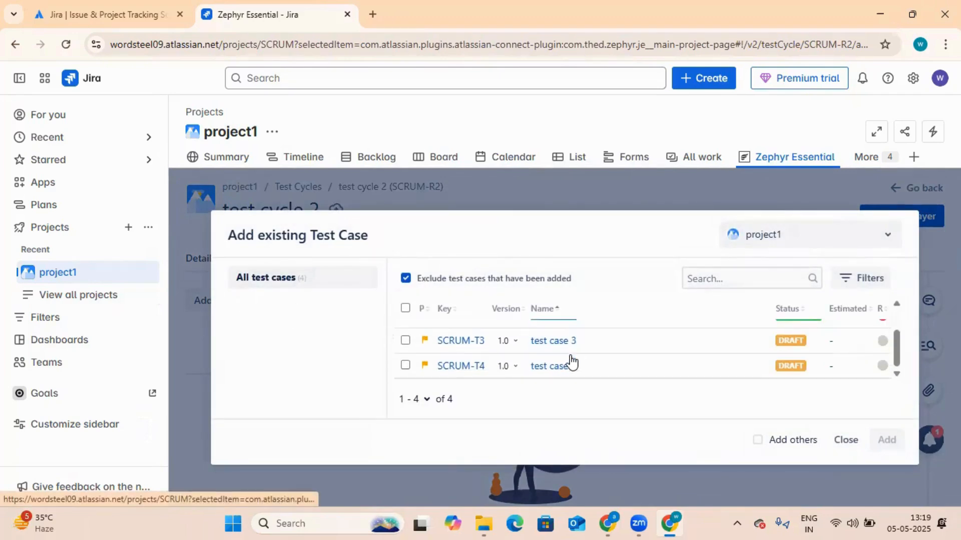
{"action": "left_click", "coordinate": [406, 341]}
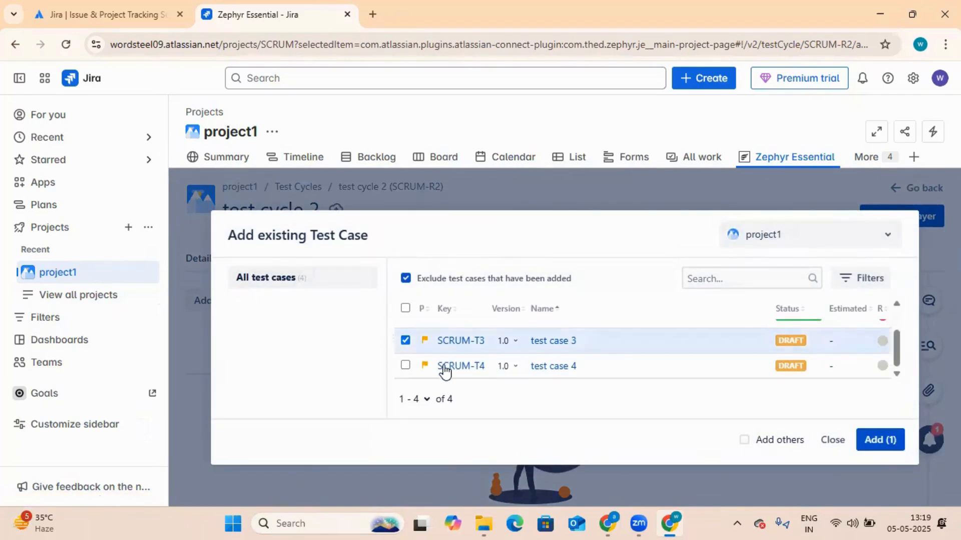
{"action": "left_click", "coordinate": [406, 365]}
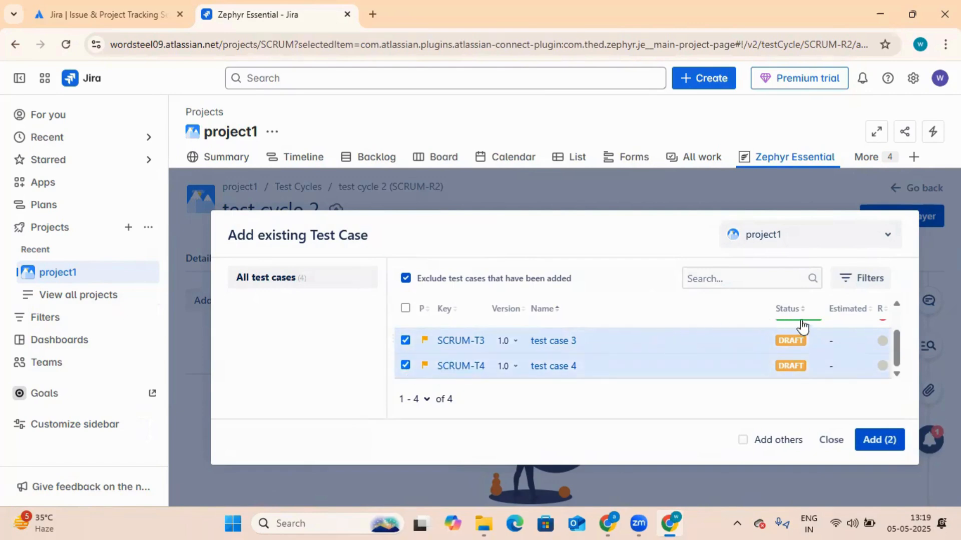
{"action": "left_click", "coordinate": [872, 443]}
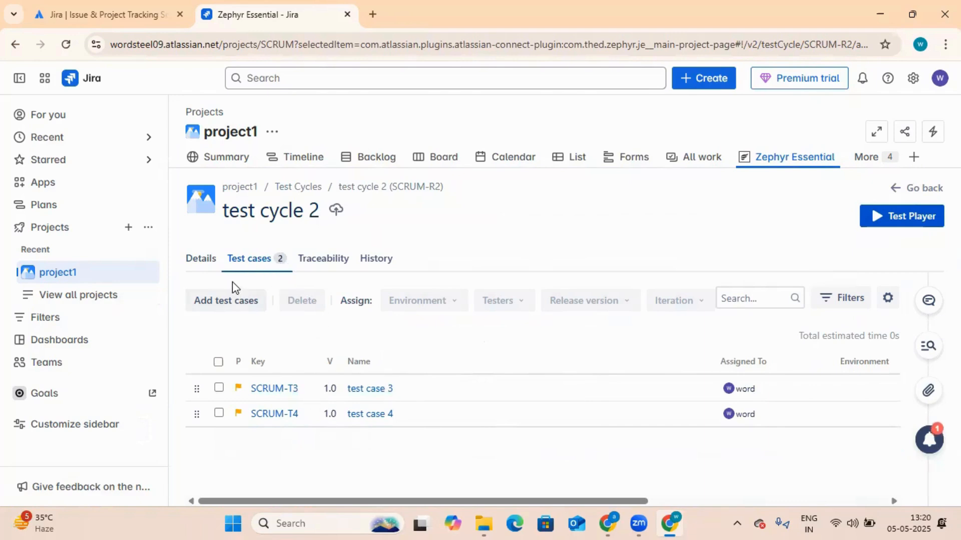
Link the existing user story SCRUM-5 about adding a product to the cart to test cycle 2 for traceability.
{"action": "left_click", "coordinate": [321, 269]}
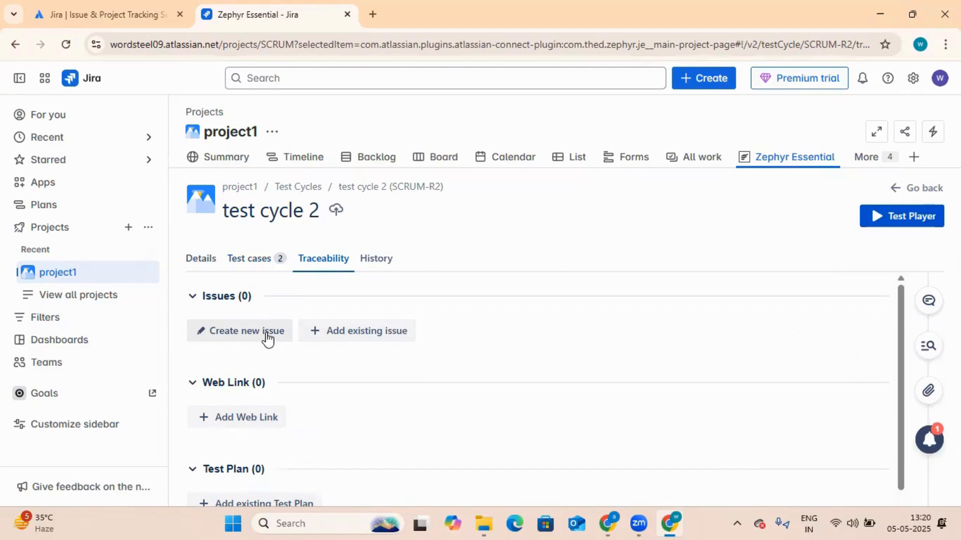
{"action": "left_click", "coordinate": [367, 334]}
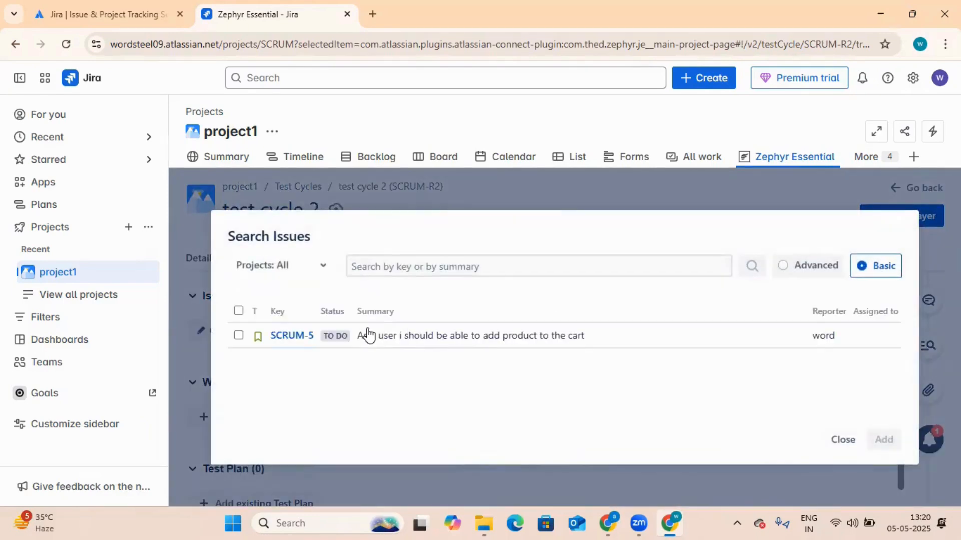
{"action": "left_click", "coordinate": [241, 336]}
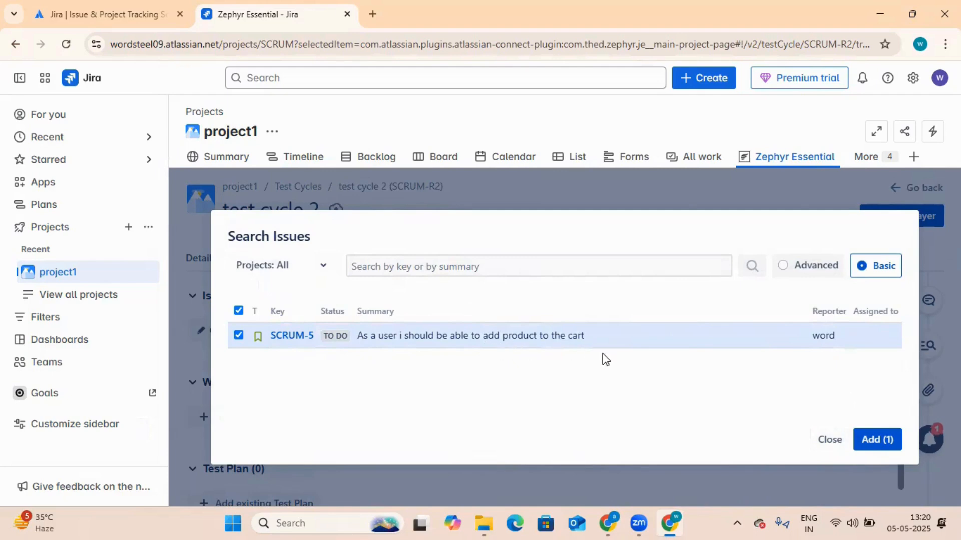
{"action": "left_click", "coordinate": [879, 441]}
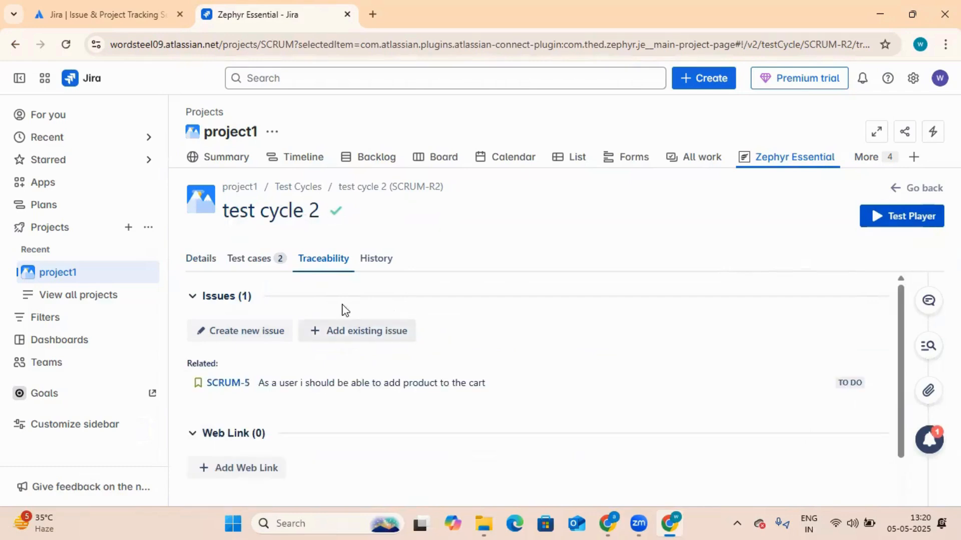
Duplicate the browser tab with test cycle 2's test cases showing, and return to the original tab.
{"action": "left_click", "coordinate": [199, 259]}
{"action": "left_click", "coordinate": [254, 261]}
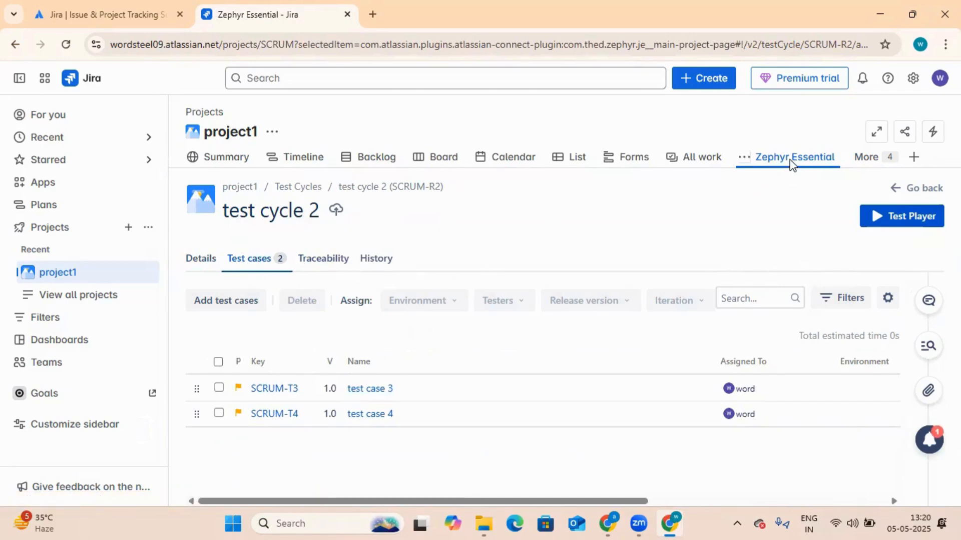
{"action": "right_click", "coordinate": [283, 15]}
{"action": "left_click", "coordinate": [374, 134]}
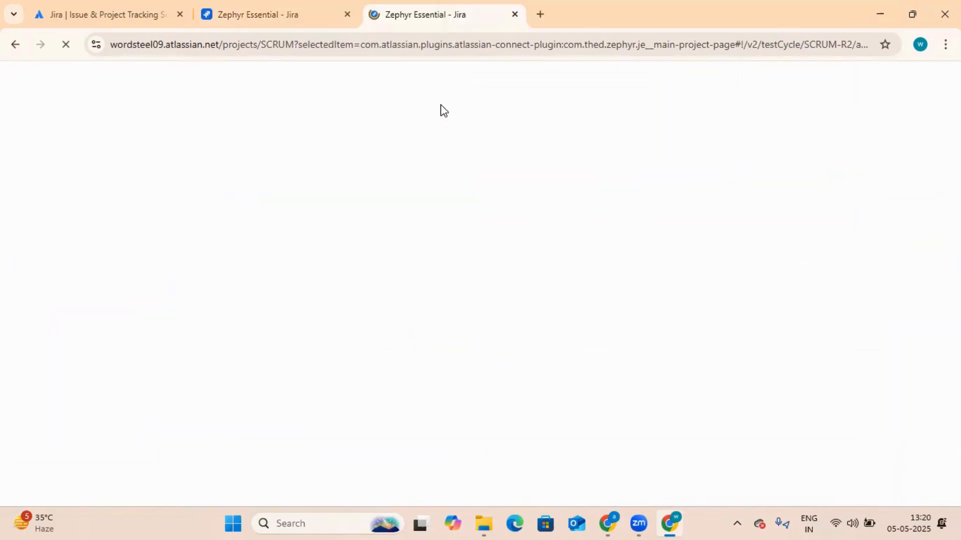
{"action": "left_click", "coordinate": [291, 15]}
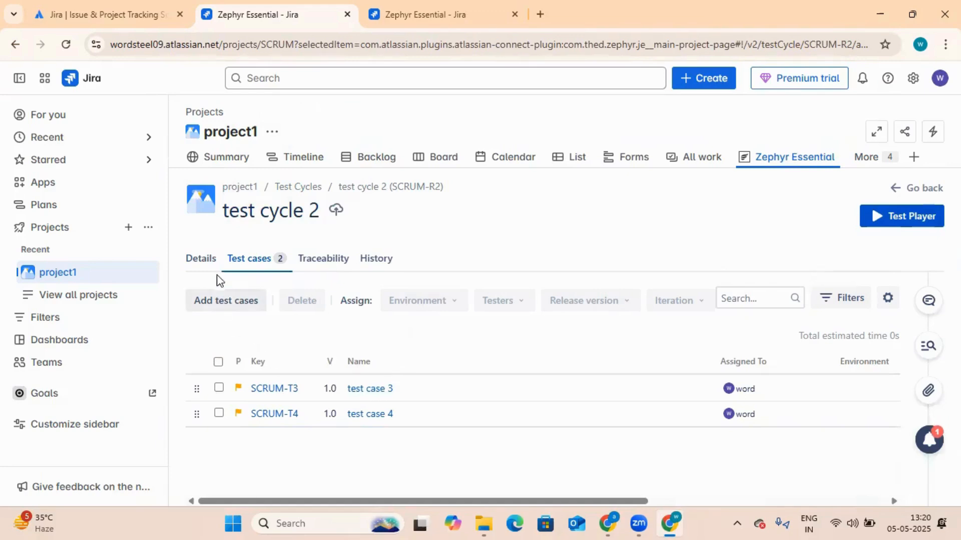
Review test cycle 2's details, including its description, folder, status, release version, iteration, owner, planned dates and custom fields.
{"action": "left_click", "coordinate": [204, 265]}
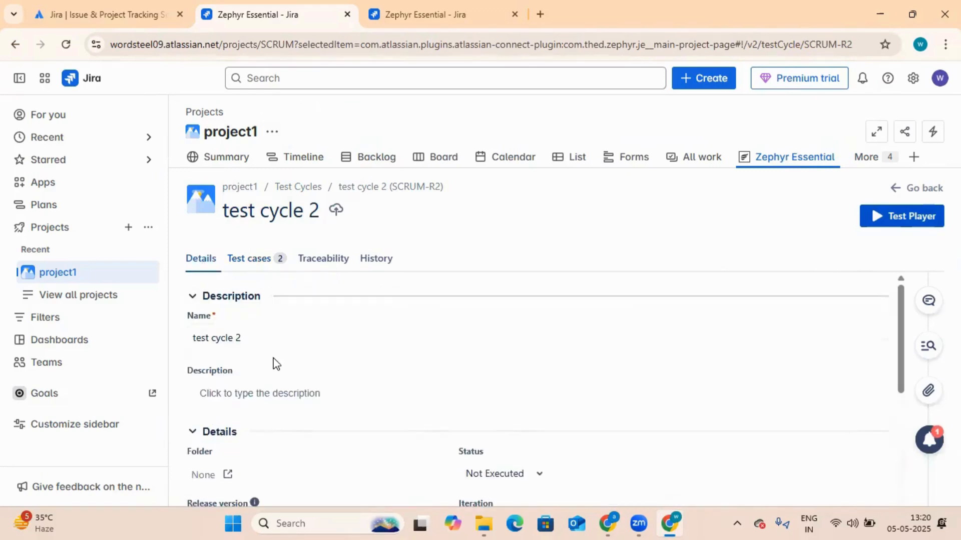
{"action": "scroll", "coordinate": [273, 362], "scroll_direction": "down", "scroll_amount": 2}
{"action": "scroll", "coordinate": [262, 400], "scroll_direction": "down", "scroll_amount": 1}
{"action": "scroll", "coordinate": [294, 343], "scroll_direction": "down", "scroll_amount": 2}
{"action": "scroll", "coordinate": [295, 334], "scroll_direction": "up", "scroll_amount": 2}
{"action": "scroll", "coordinate": [280, 360], "scroll_direction": "down", "scroll_amount": 2}
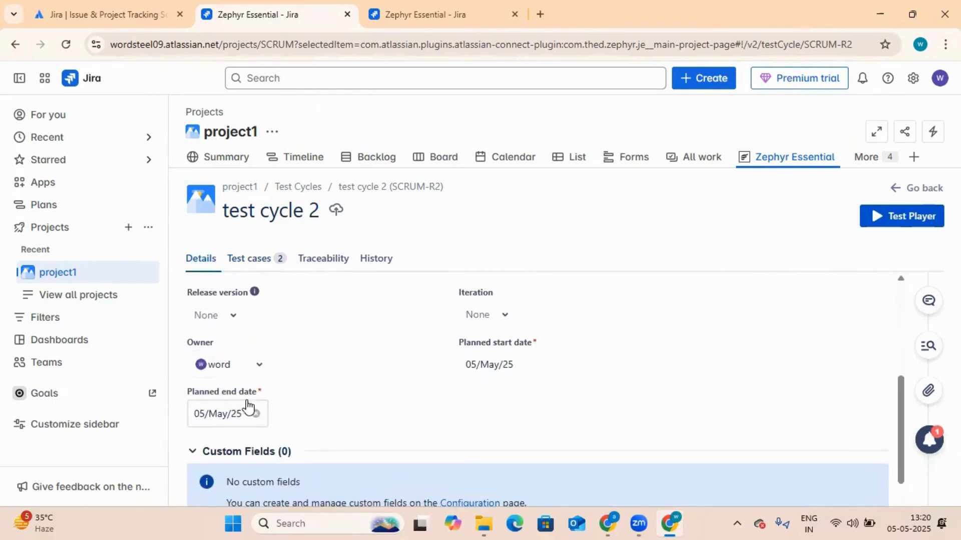
{"action": "scroll", "coordinate": [269, 356], "scroll_direction": "up", "scroll_amount": 2}
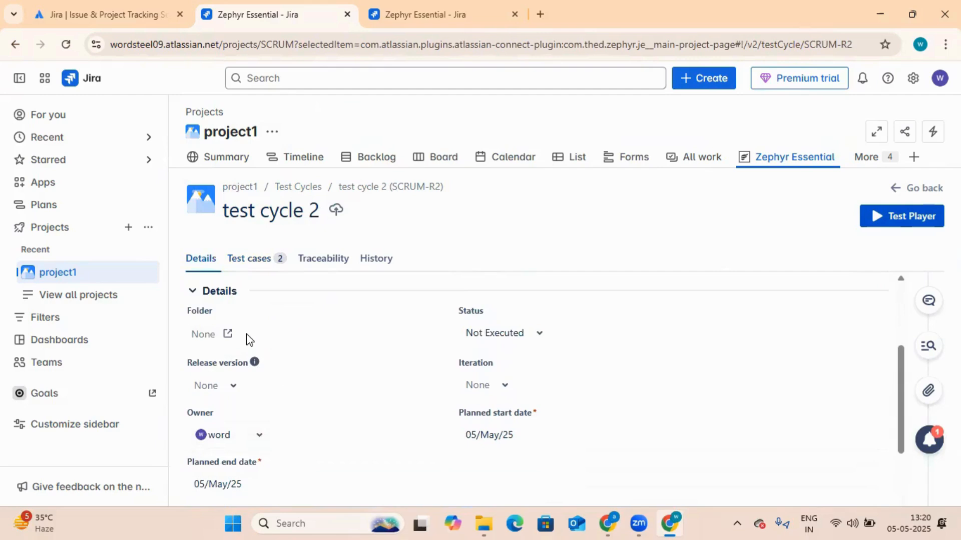
{"action": "scroll", "coordinate": [253, 336], "scroll_direction": "down", "scroll_amount": 3}
{"action": "scroll", "coordinate": [282, 348], "scroll_direction": "up", "scroll_amount": 2}
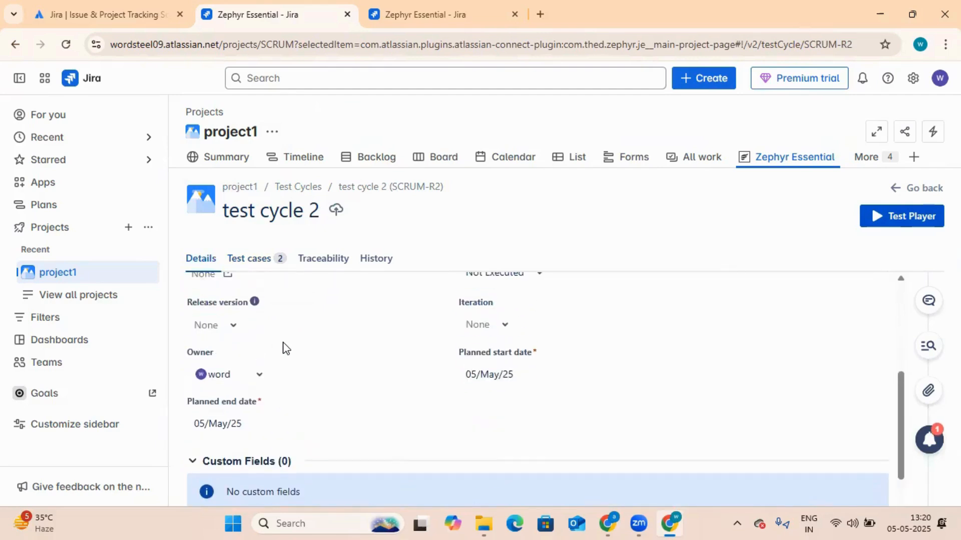
{"action": "scroll", "coordinate": [230, 353], "scroll_direction": "up", "scroll_amount": 2}
{"action": "scroll", "coordinate": [223, 352], "scroll_direction": "up", "scroll_amount": 2}
{"action": "scroll", "coordinate": [247, 333], "scroll_direction": "up", "scroll_amount": 2}
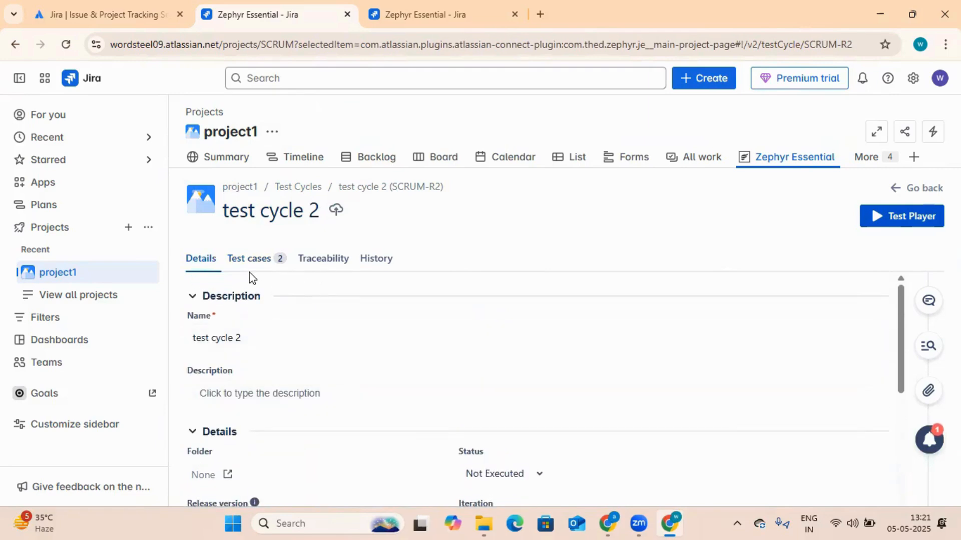
{"action": "scroll", "coordinate": [285, 337], "scroll_direction": "down", "scroll_amount": 3}
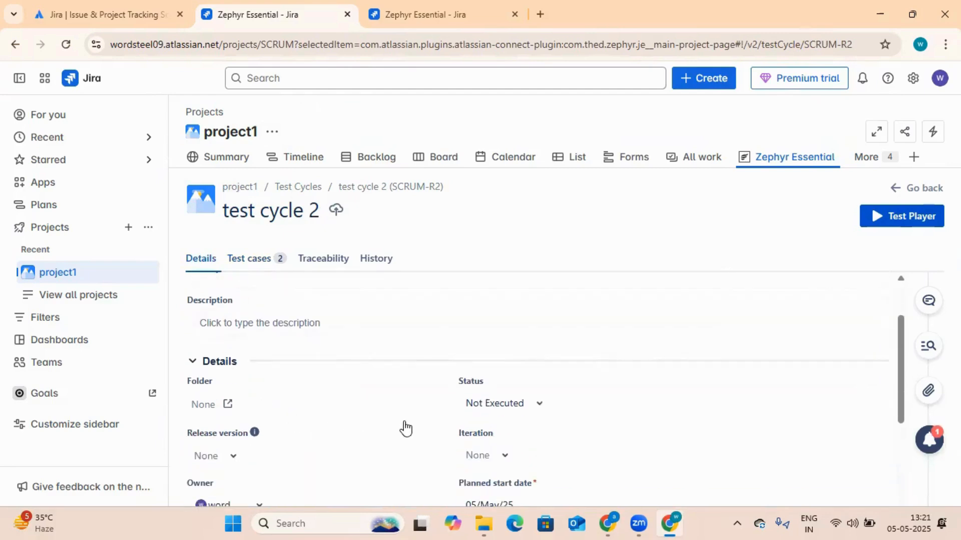
Check the available status options and the traceability section of test cycle 2.
{"action": "left_click", "coordinate": [538, 403]}
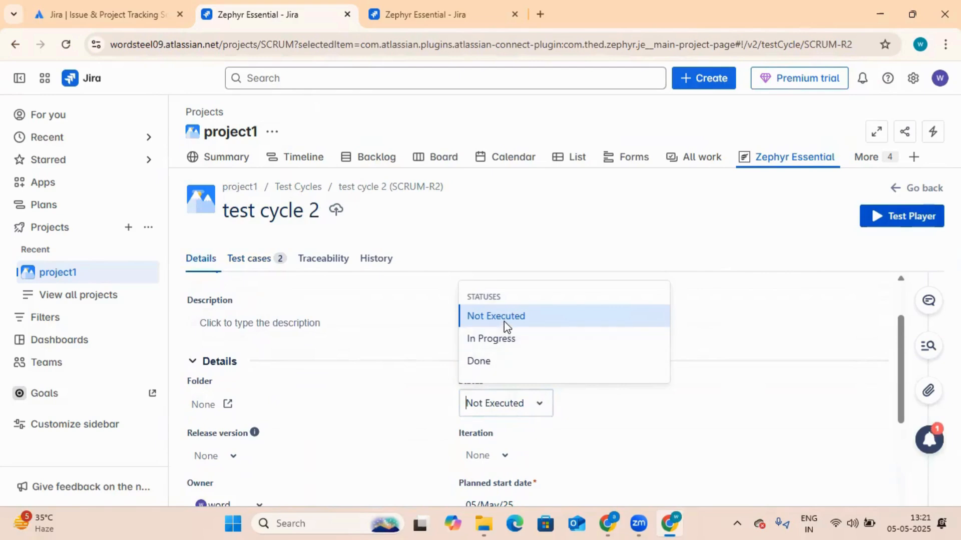
{"action": "left_click", "coordinate": [395, 389]}
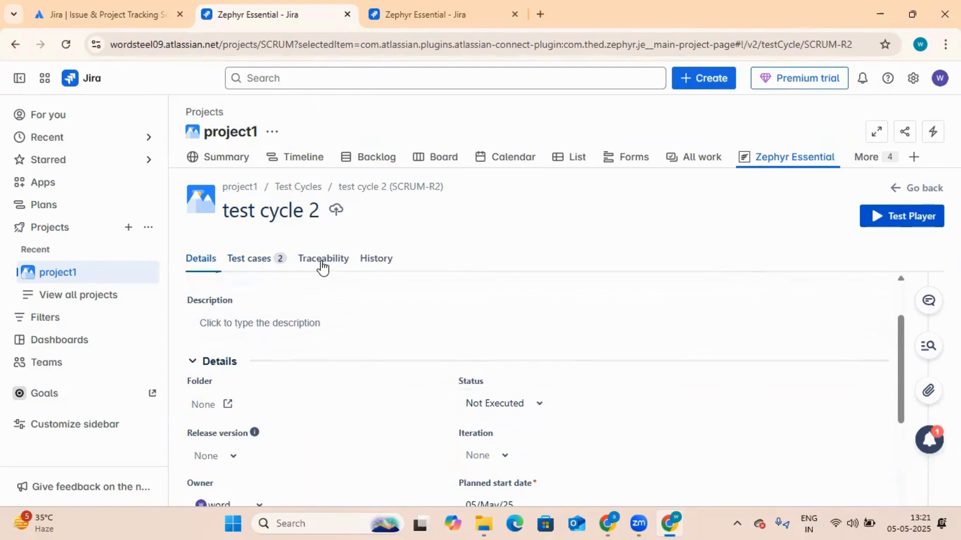
{"action": "left_click", "coordinate": [321, 267]}
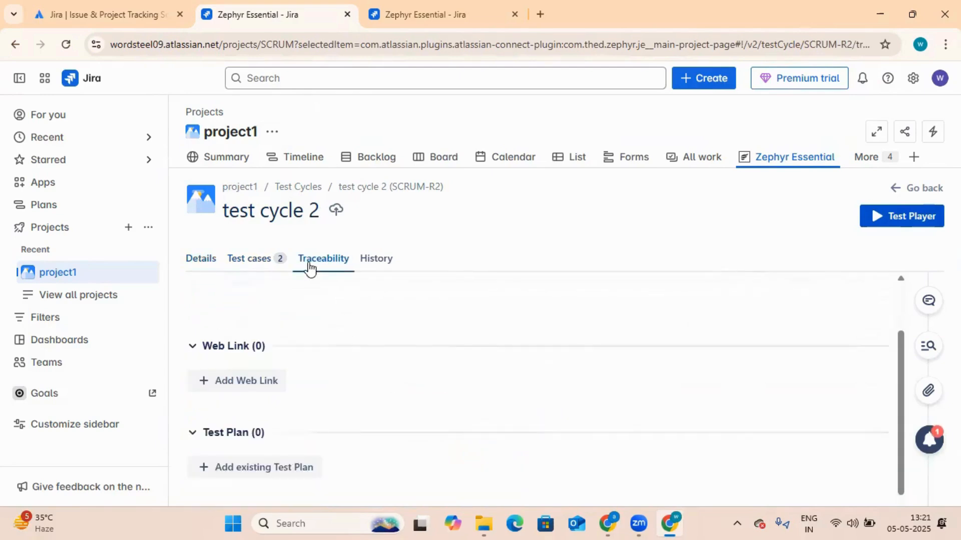
Open test case 3 from test cycle 2's test cases and look over its details and status options.
{"action": "left_click", "coordinate": [265, 267]}
{"action": "left_click", "coordinate": [368, 390]}
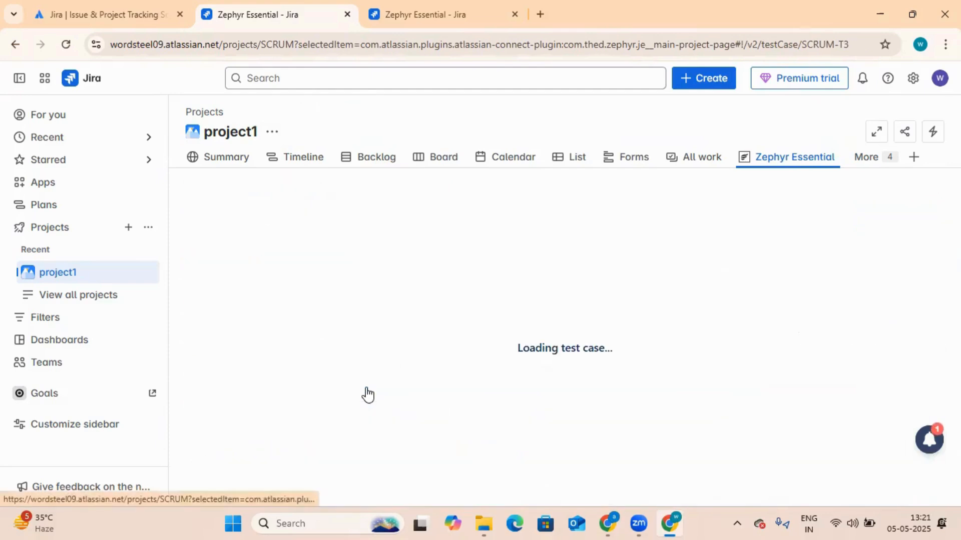
{"action": "scroll", "coordinate": [395, 365], "scroll_direction": "down", "scroll_amount": 3}
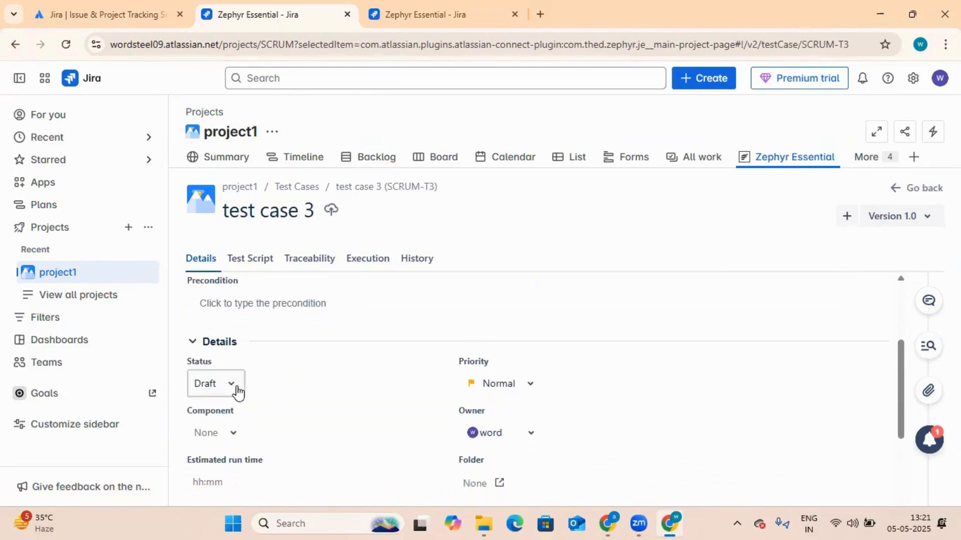
{"action": "left_click", "coordinate": [236, 392]}
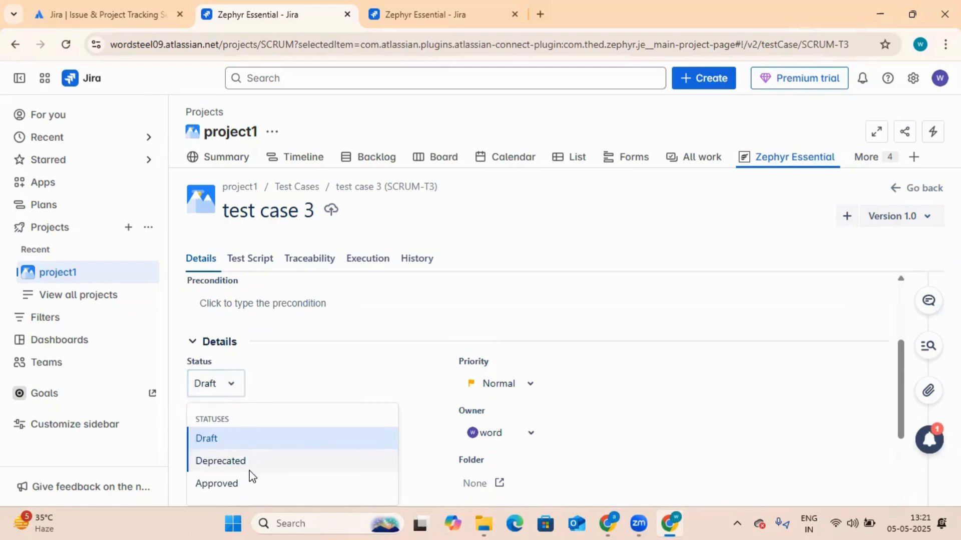
{"action": "left_click", "coordinate": [350, 356]}
{"action": "scroll", "coordinate": [358, 353], "scroll_direction": "up", "scroll_amount": 3}
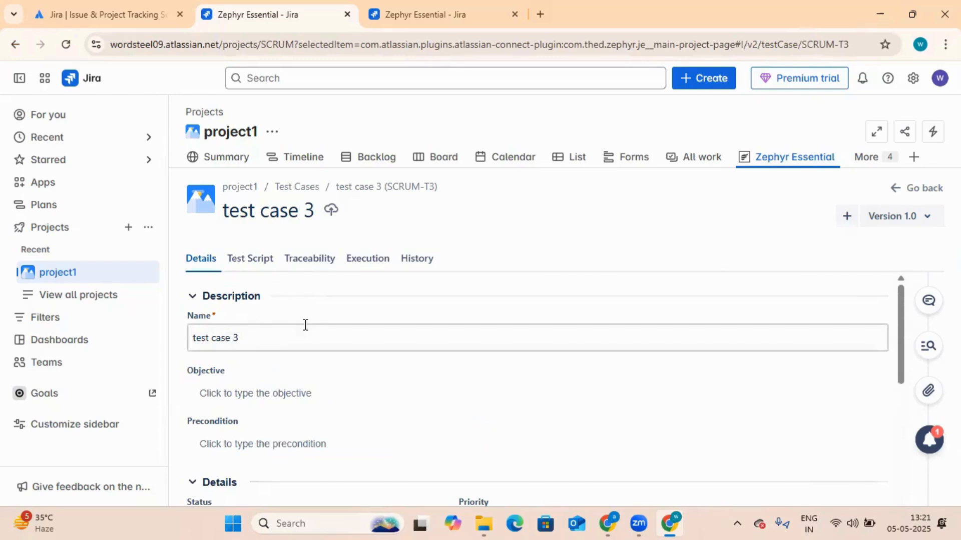
Fill in test case 3's first script step with "Open site = amazone", test data "site url" and expected result "site should be open".
{"action": "left_click", "coordinate": [257, 264]}
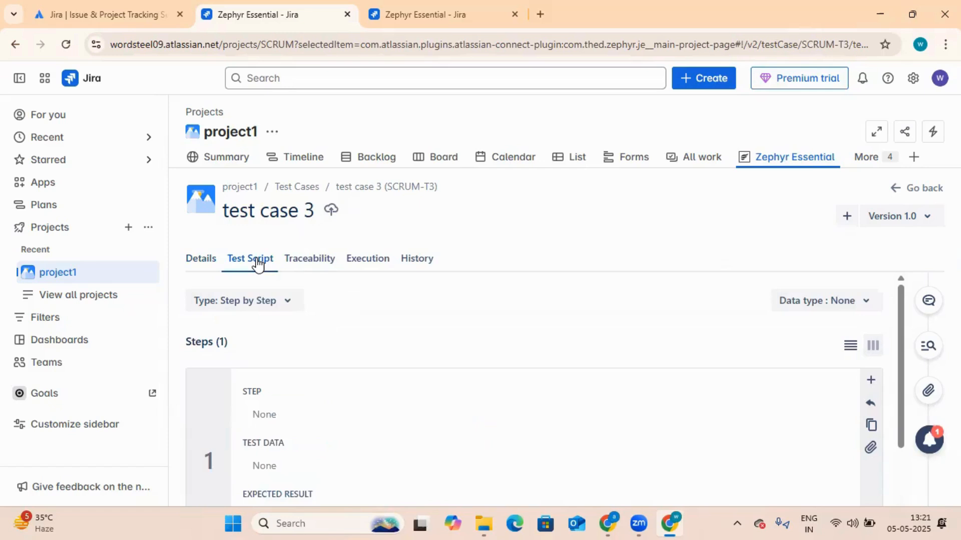
{"action": "scroll", "coordinate": [318, 367], "scroll_direction": "down", "scroll_amount": 2}
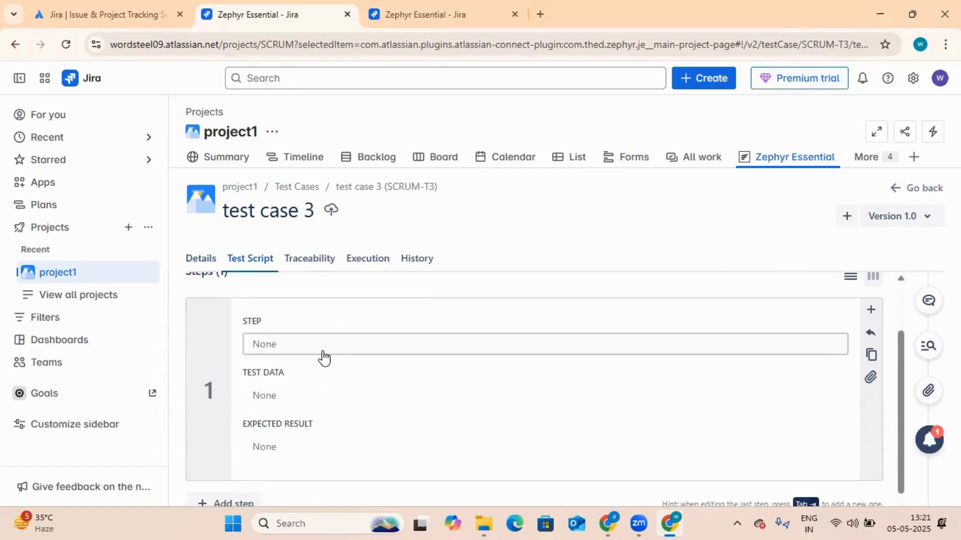
{"action": "left_click", "coordinate": [323, 356]}
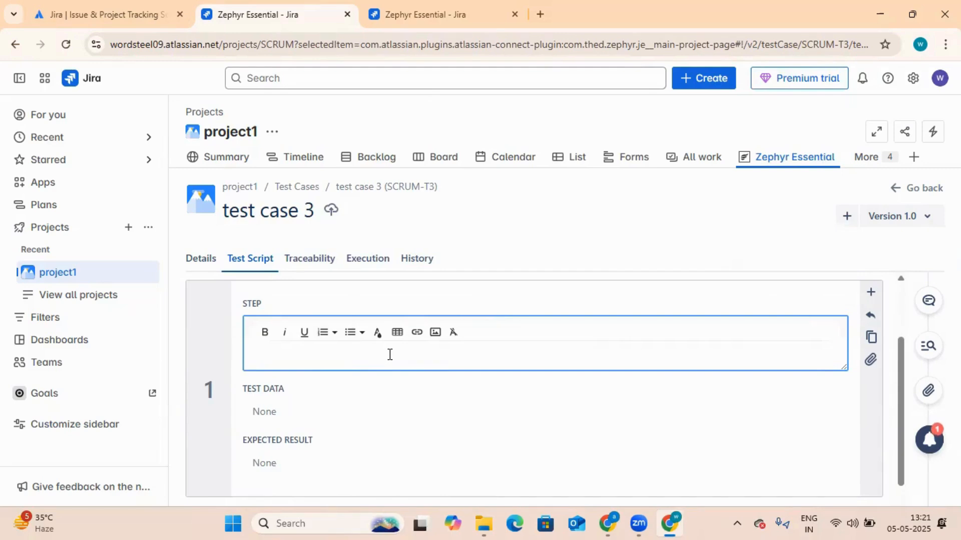
{"action": "type", "text": "pen site = amazone"}
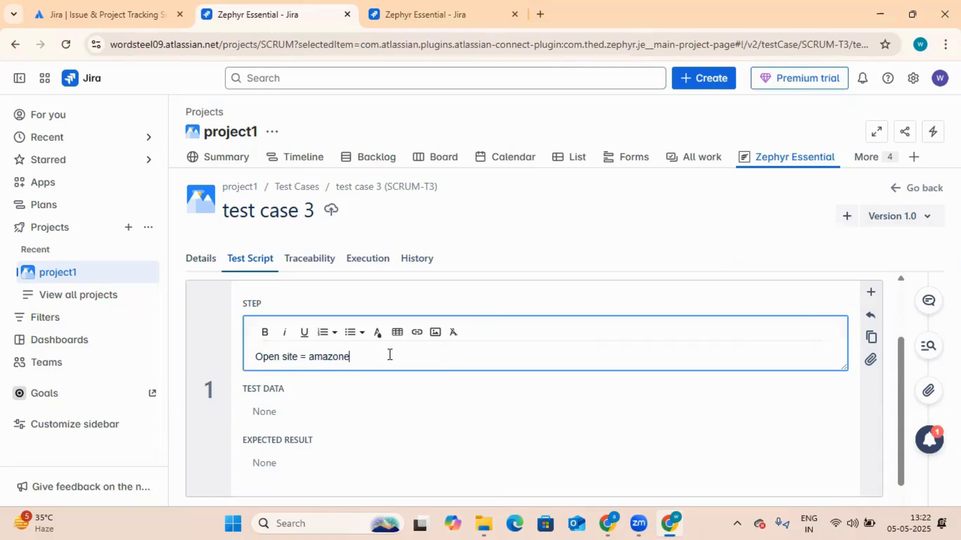
{"action": "left_click", "coordinate": [333, 420]}
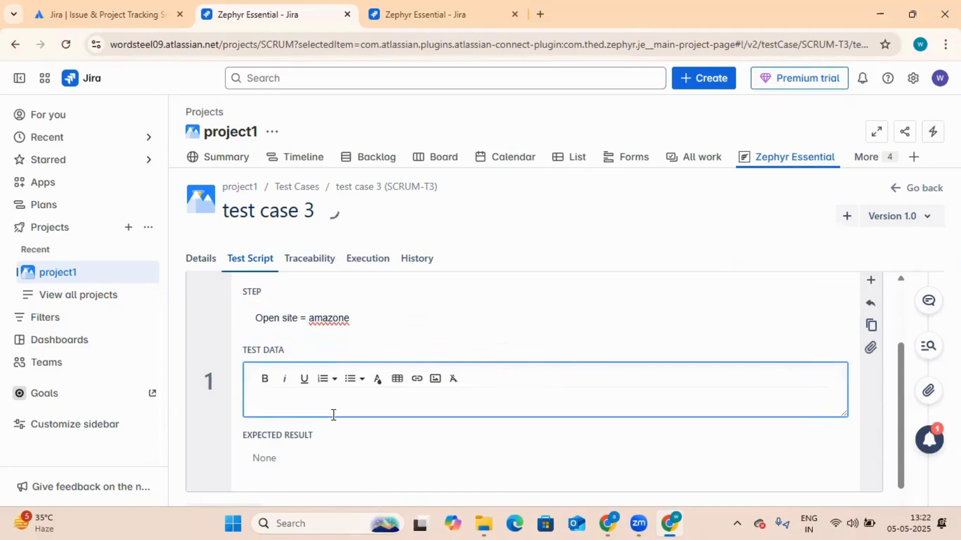
{"action": "type", "text": "site url"}
{"action": "left_click", "coordinate": [302, 460]}
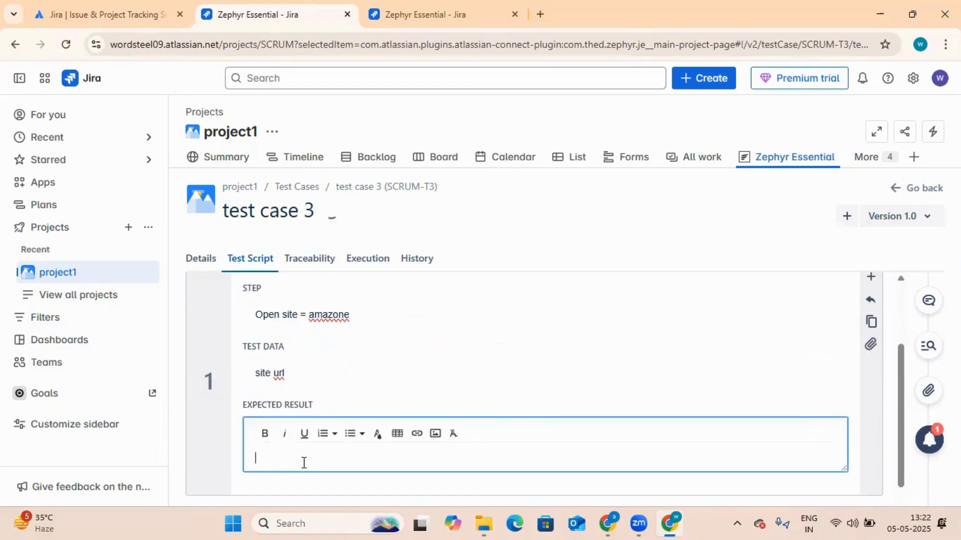
{"action": "type", "text": "site should be open"}
{"action": "key", "text": "Return"}
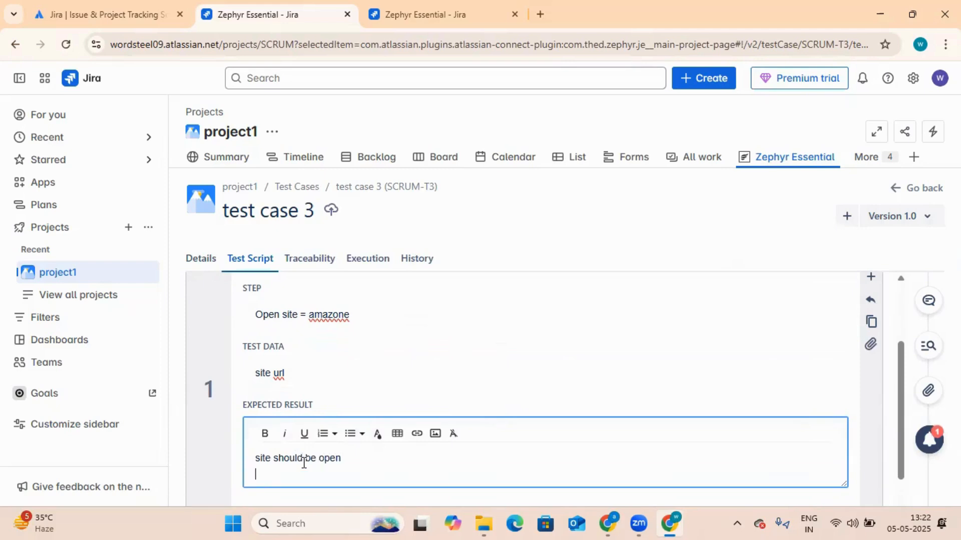
{"action": "left_click", "coordinate": [884, 395]}
{"action": "scroll", "coordinate": [658, 429], "scroll_direction": "down", "scroll_amount": 1}
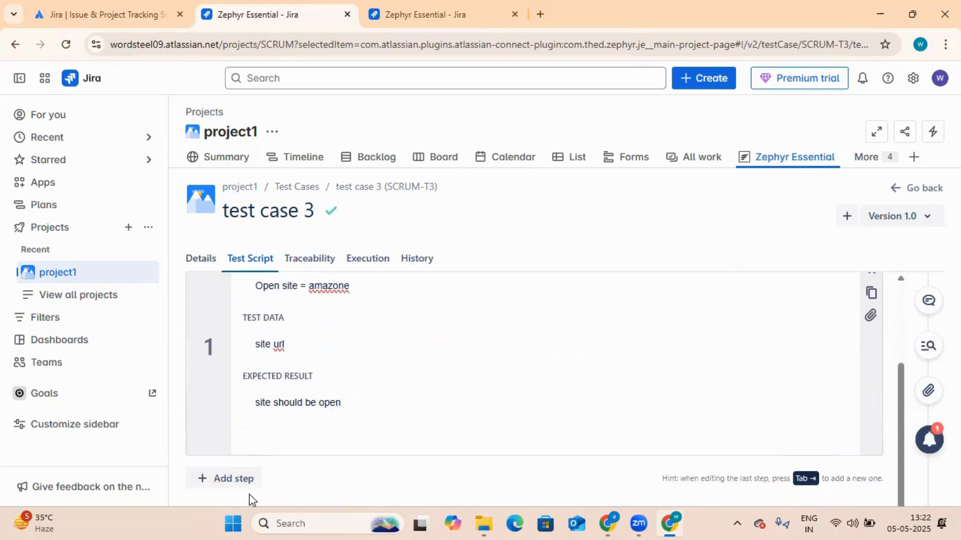
Add a second script step "search for product - offic table" with test data "offic table" and expected result "offic table image should be shown".
{"action": "left_click", "coordinate": [235, 482]}
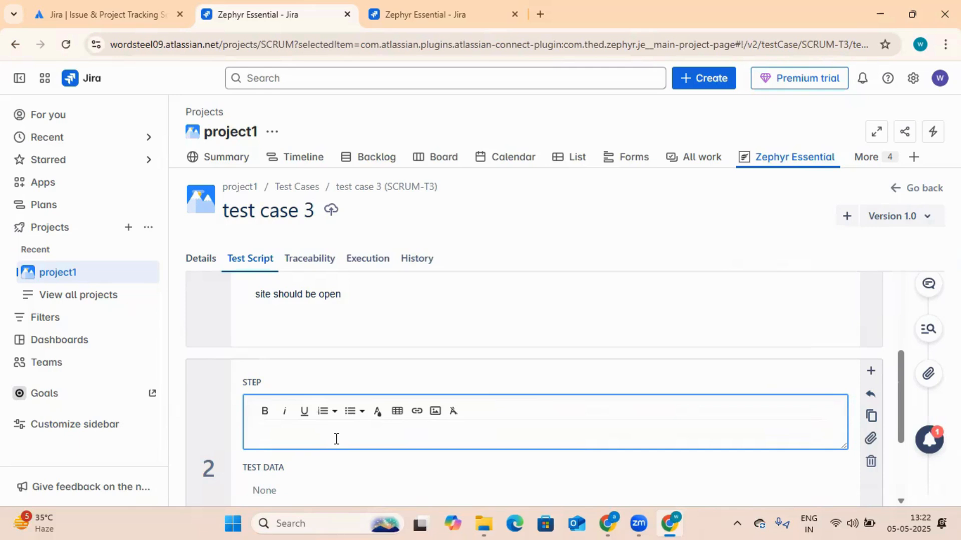
{"action": "type", "text": "search for product- offic table"}
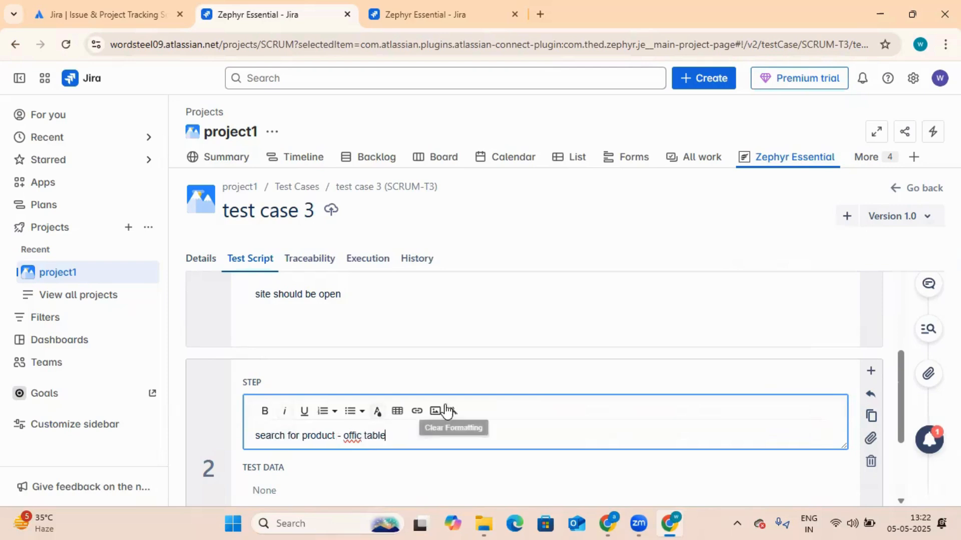
{"action": "scroll", "coordinate": [355, 373], "scroll_direction": "down", "scroll_amount": 3}
{"action": "left_click", "coordinate": [333, 352]}
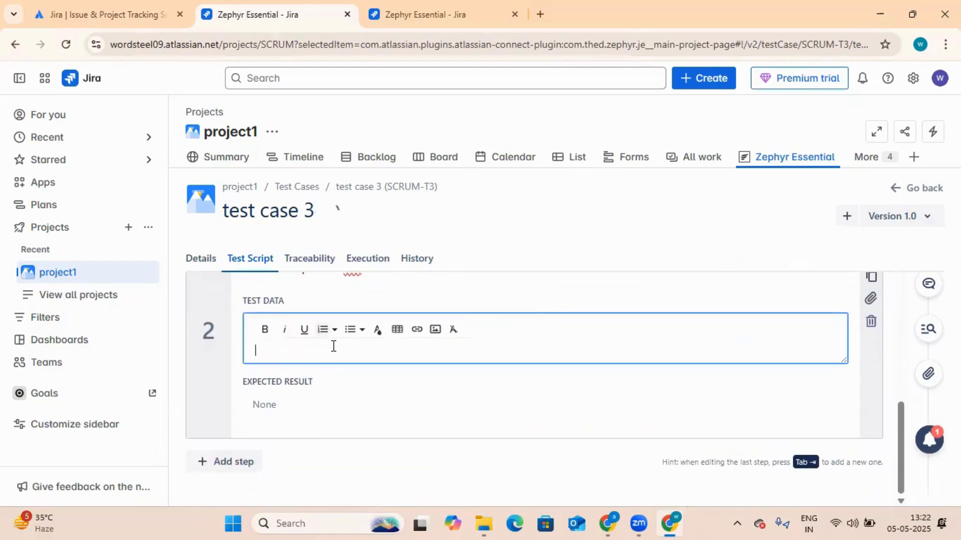
{"action": "type", "text": "offic "}
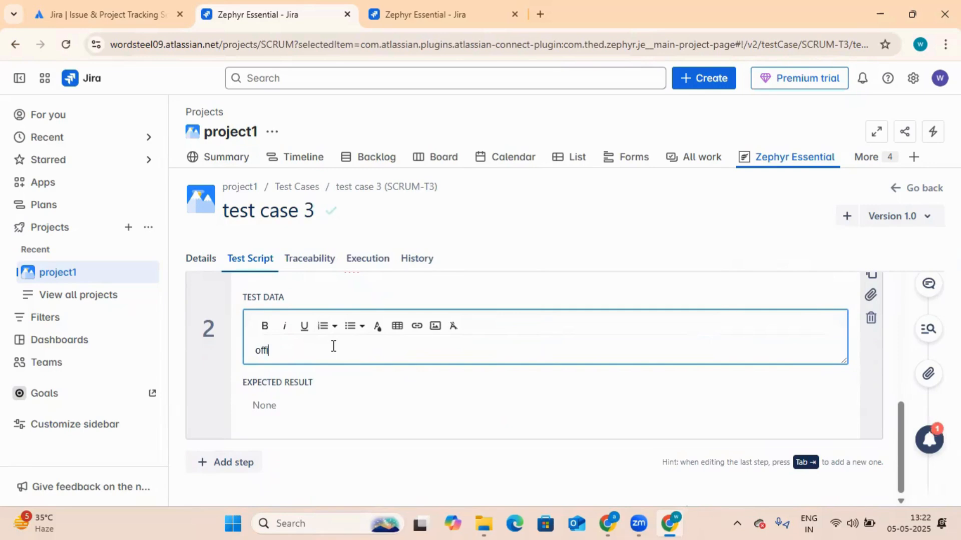
{"action": "type", "text": "table"}
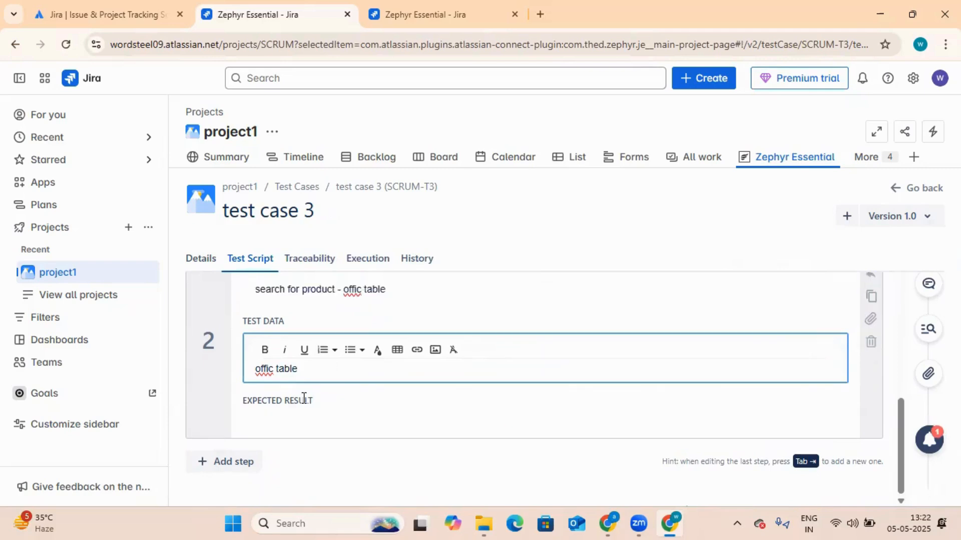
{"action": "left_click", "coordinate": [306, 398]}
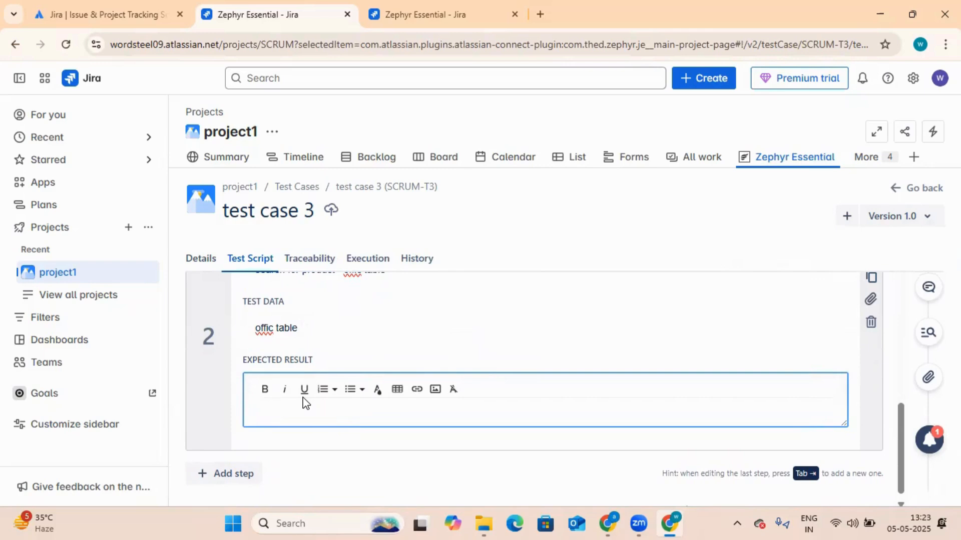
{"action": "type", "text": "offic table image should be shown"}
{"action": "key", "text": "Return"}
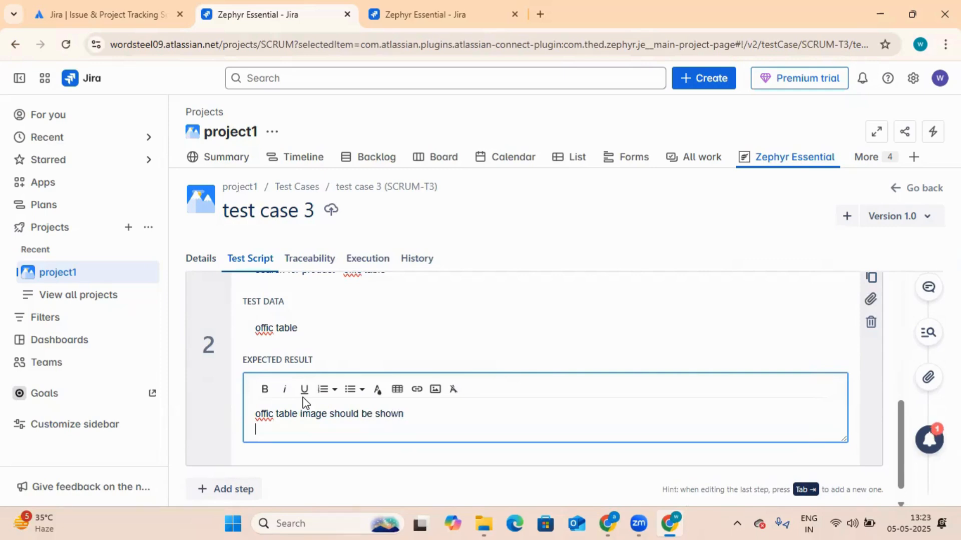
{"action": "key", "text": "BackSpace"}
{"action": "left_click", "coordinate": [642, 474]}
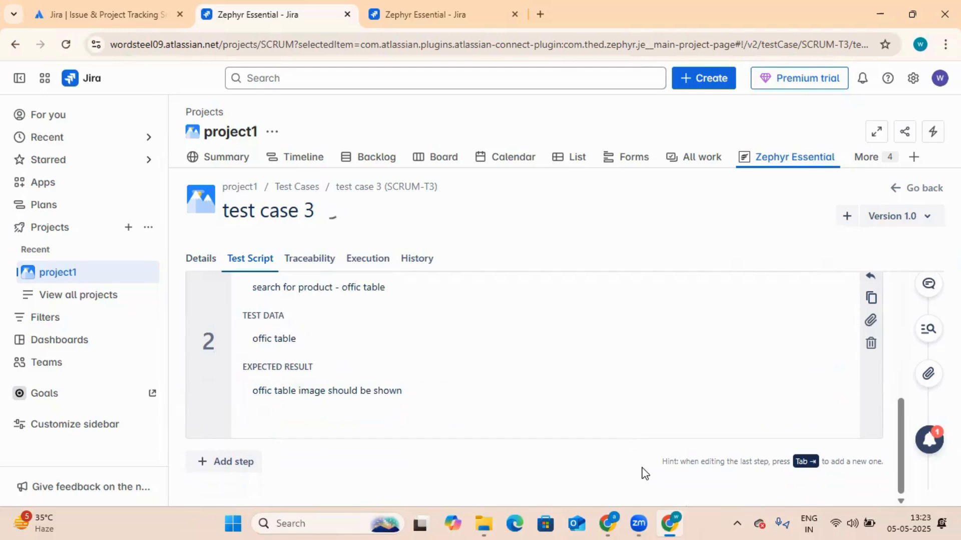
Review test case 3's script steps, status options and remaining detail fields.
{"action": "scroll", "coordinate": [426, 368], "scroll_direction": "up", "scroll_amount": 4}
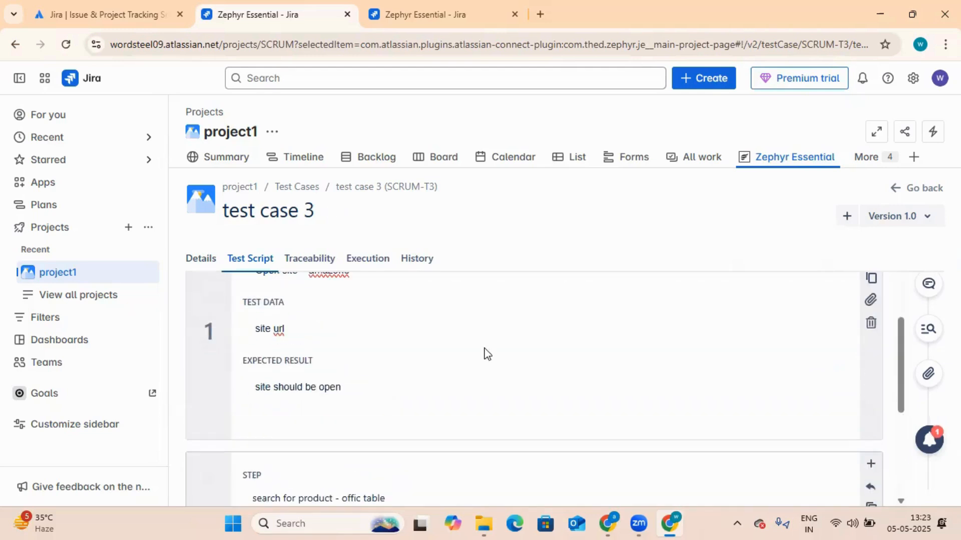
{"action": "scroll", "coordinate": [426, 368], "scroll_direction": "up", "scroll_amount": 2}
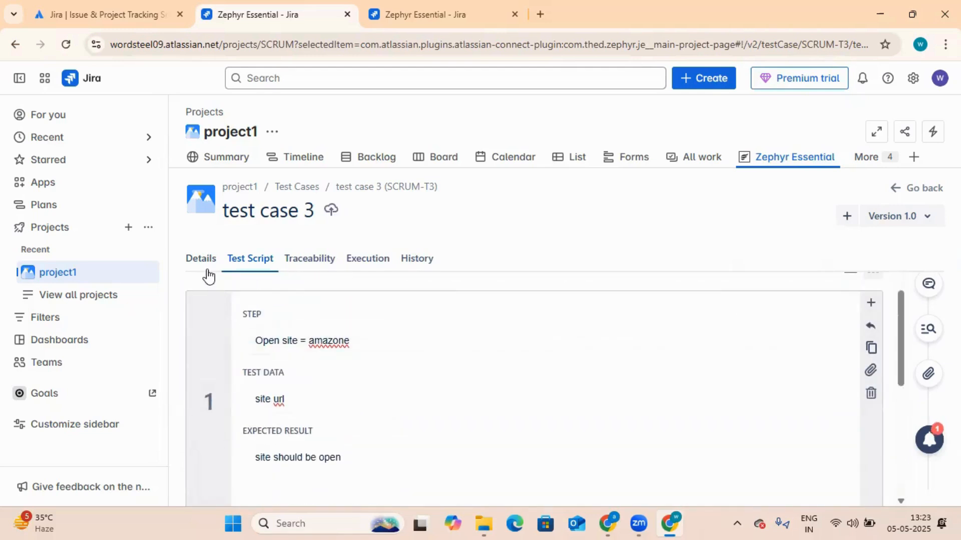
{"action": "left_click", "coordinate": [202, 260]}
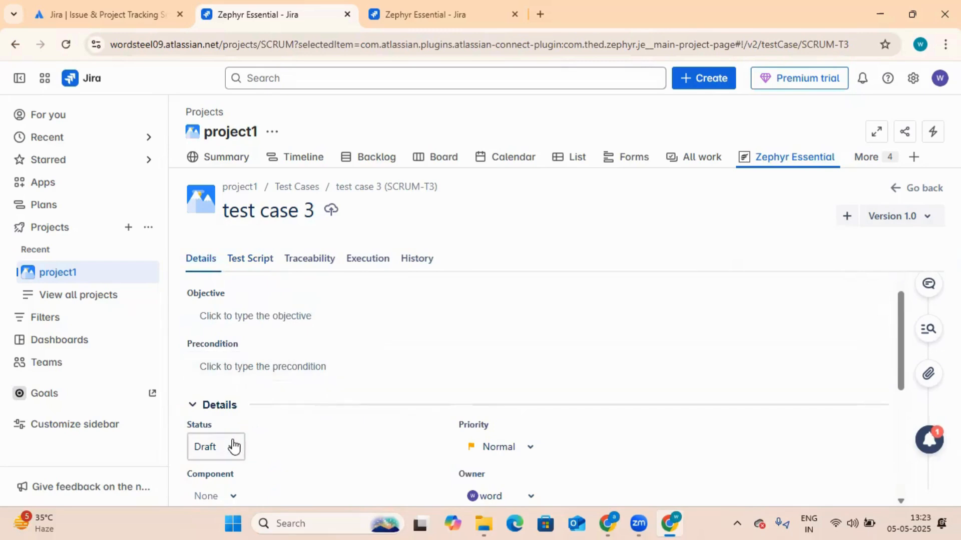
{"action": "left_click", "coordinate": [234, 445]}
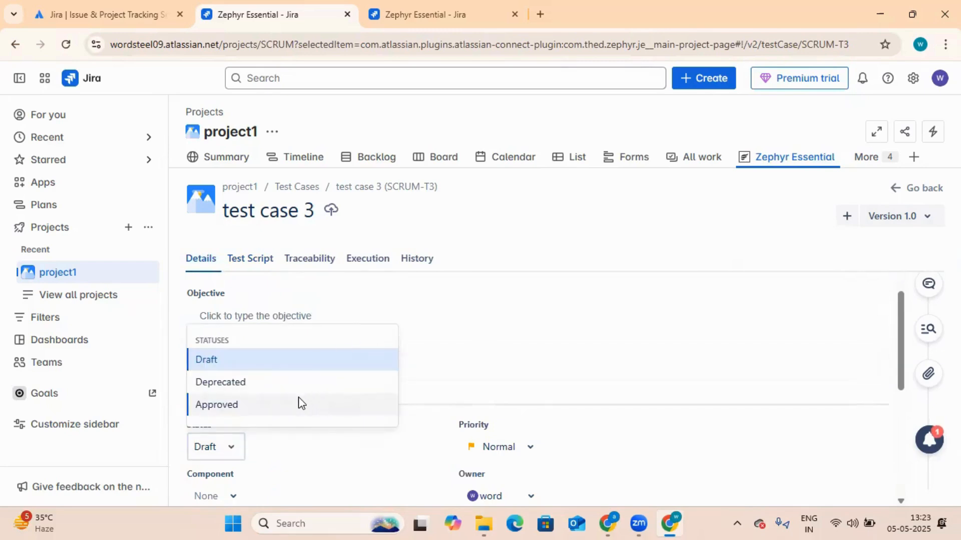
{"action": "left_click", "coordinate": [262, 271]}
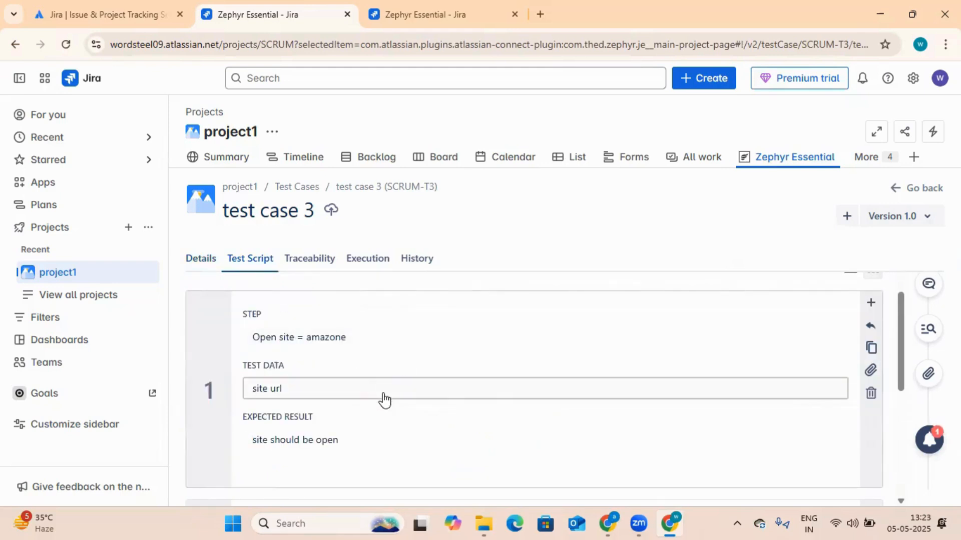
{"action": "scroll", "coordinate": [384, 397], "scroll_direction": "down", "scroll_amount": 4}
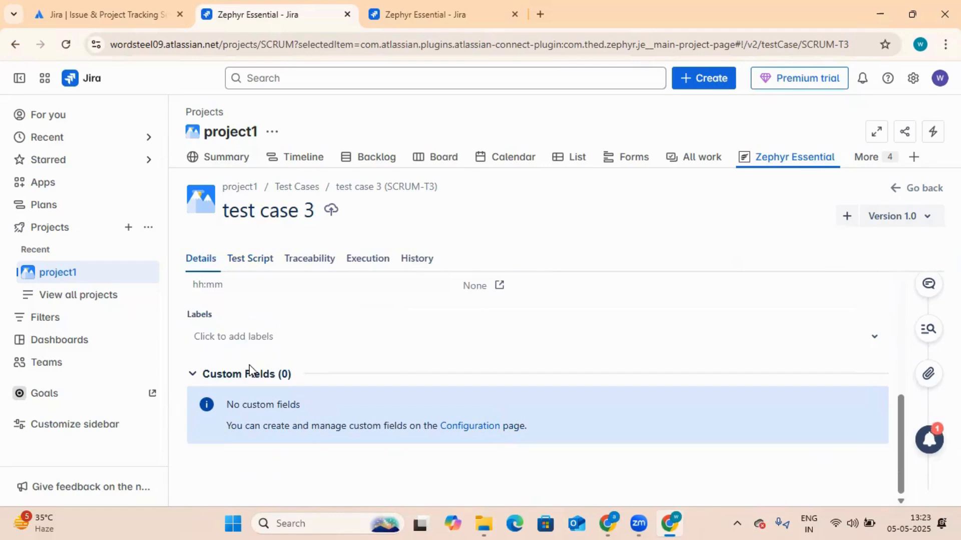
{"action": "left_click", "coordinate": [251, 259]}
Set test case 3's status to Approved in its details.
{"action": "left_click", "coordinate": [208, 260]}
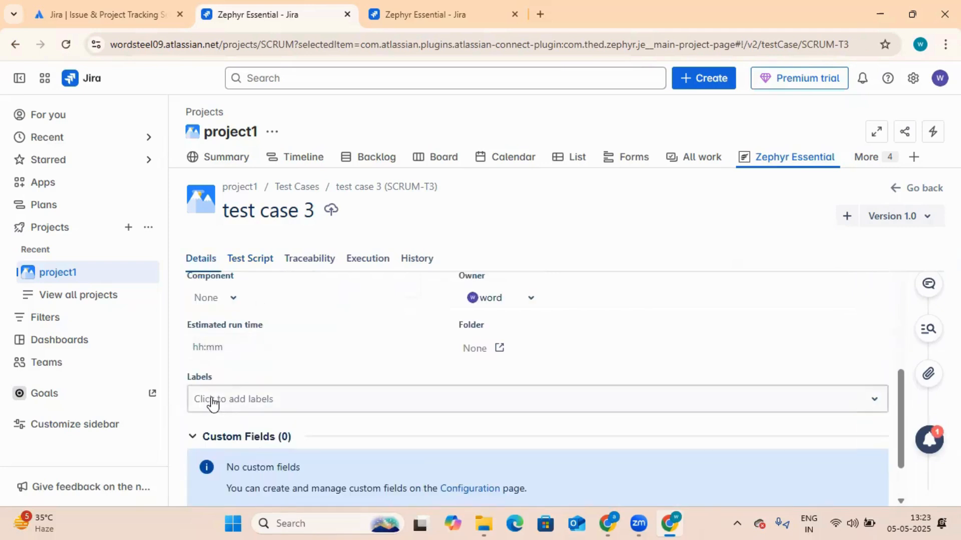
{"action": "scroll", "coordinate": [231, 375], "scroll_direction": "up", "scroll_amount": 2}
{"action": "left_click", "coordinate": [216, 323]}
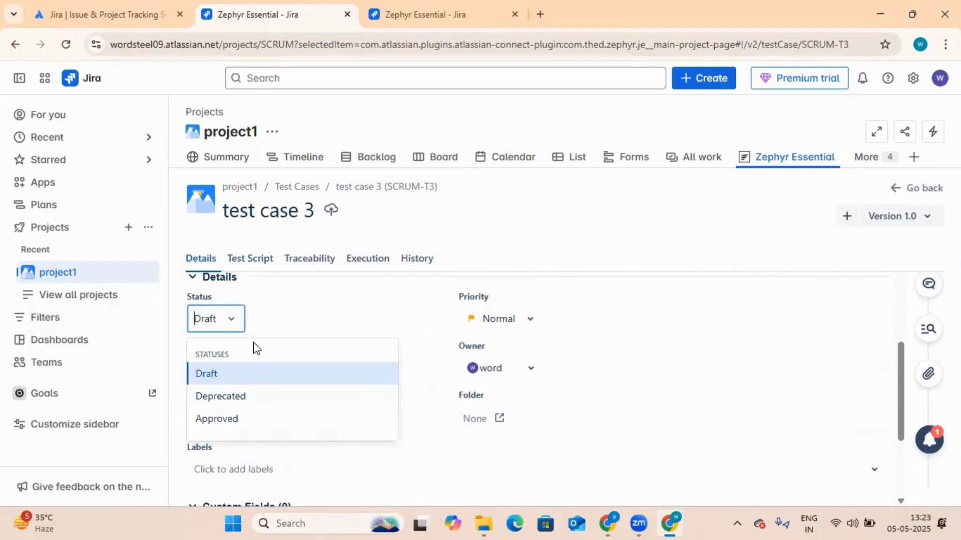
{"action": "left_click", "coordinate": [257, 415]}
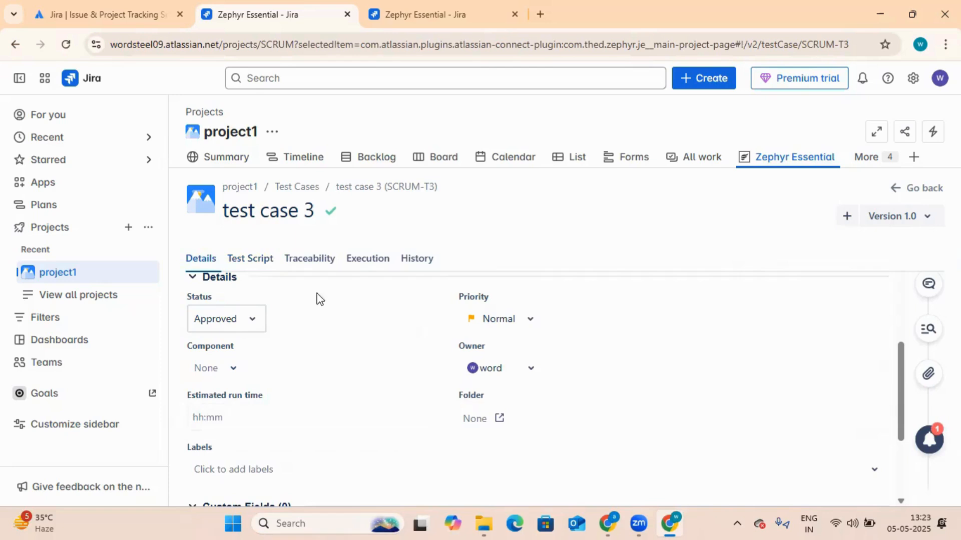
Link test case 3 to the existing user story SCRUM-5 as issue coverage in its traceability.
{"action": "left_click", "coordinate": [259, 264]}
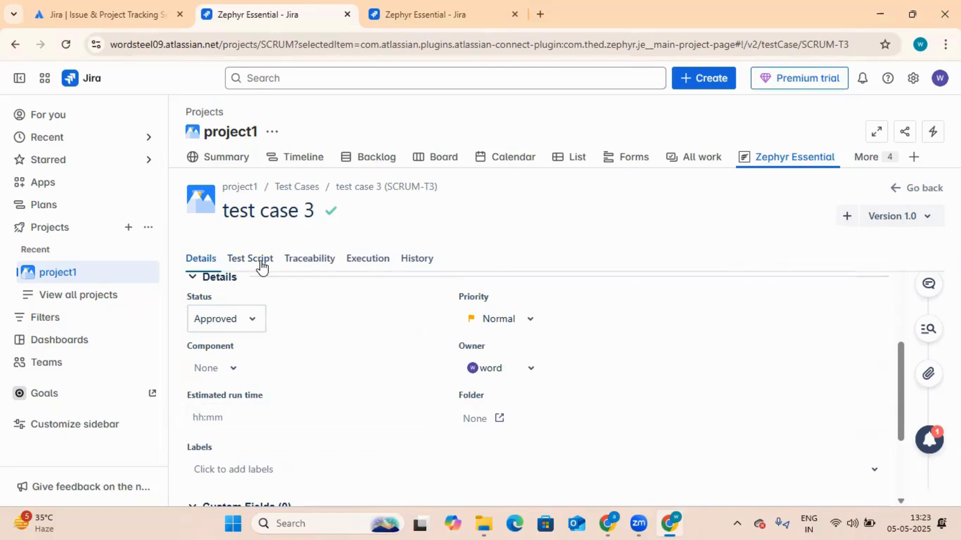
{"action": "left_click", "coordinate": [311, 265]}
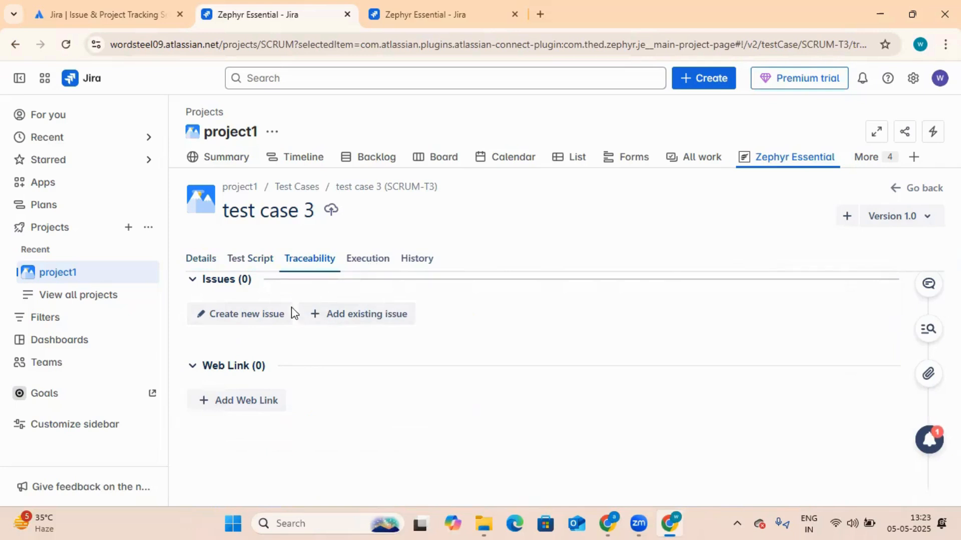
{"action": "left_click", "coordinate": [385, 325]}
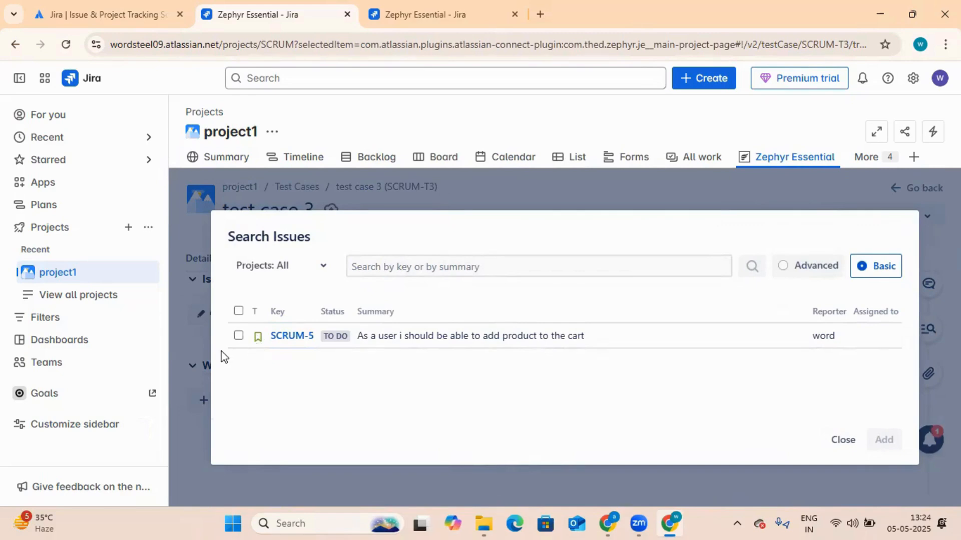
{"action": "left_click", "coordinate": [238, 336]}
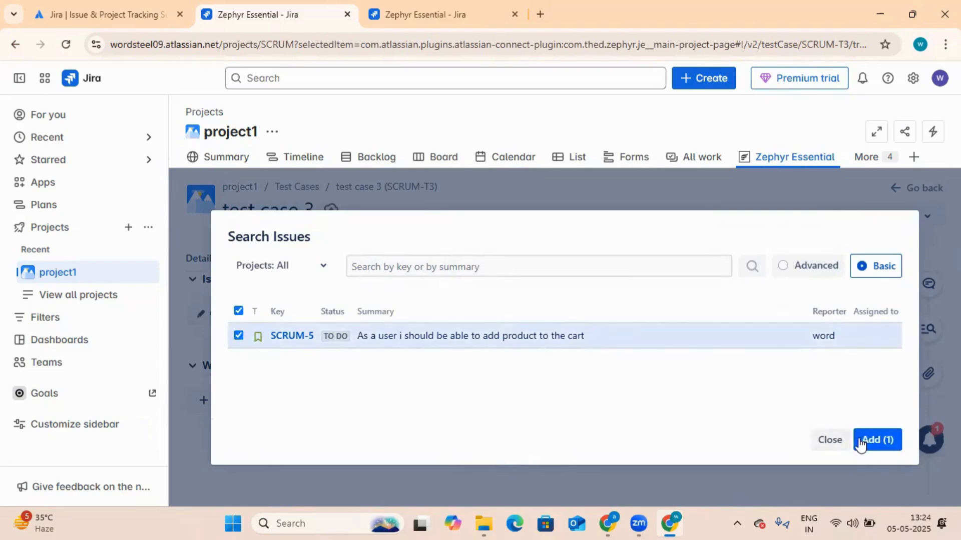
{"action": "left_click", "coordinate": [875, 440]}
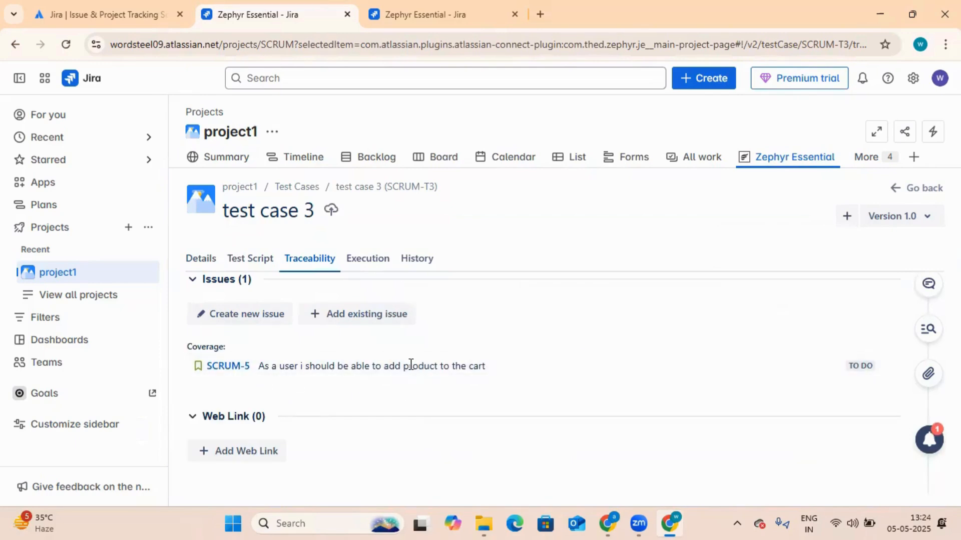
Open test case 3's execution SCRUM-E3 and start its execution timer.
{"action": "left_click", "coordinate": [376, 264]}
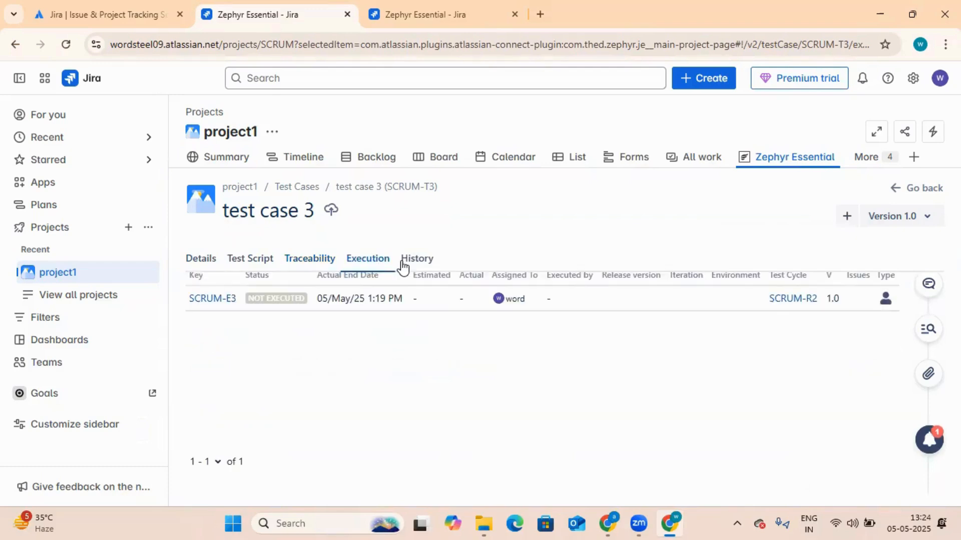
{"action": "left_click", "coordinate": [214, 304]}
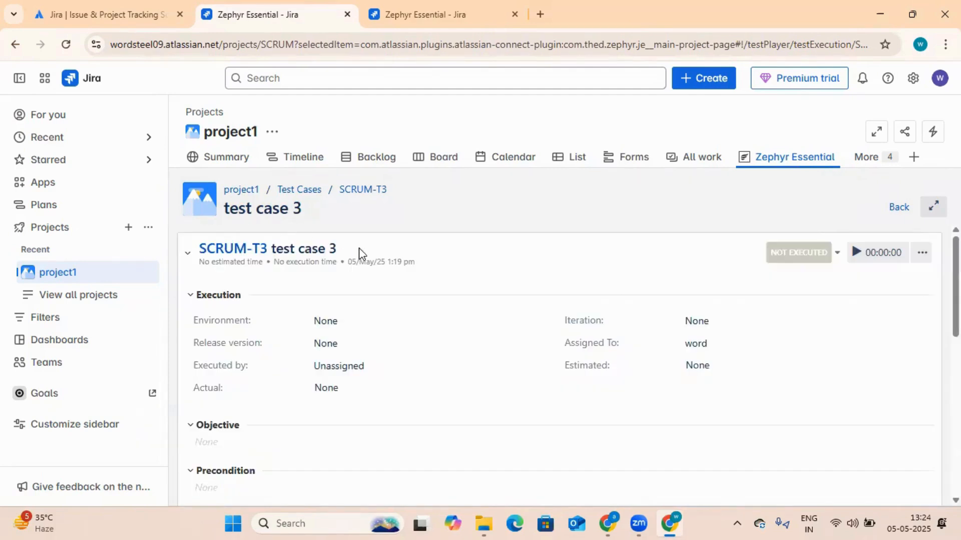
{"action": "scroll", "coordinate": [526, 388], "scroll_direction": "down", "scroll_amount": 2}
{"action": "scroll", "coordinate": [527, 390], "scroll_direction": "up", "scroll_amount": 2}
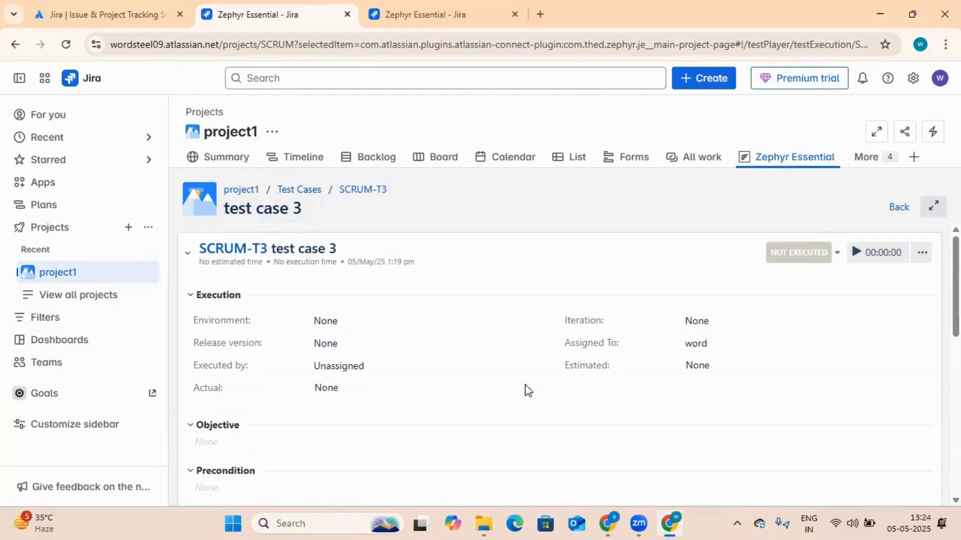
{"action": "left_click", "coordinate": [877, 257]}
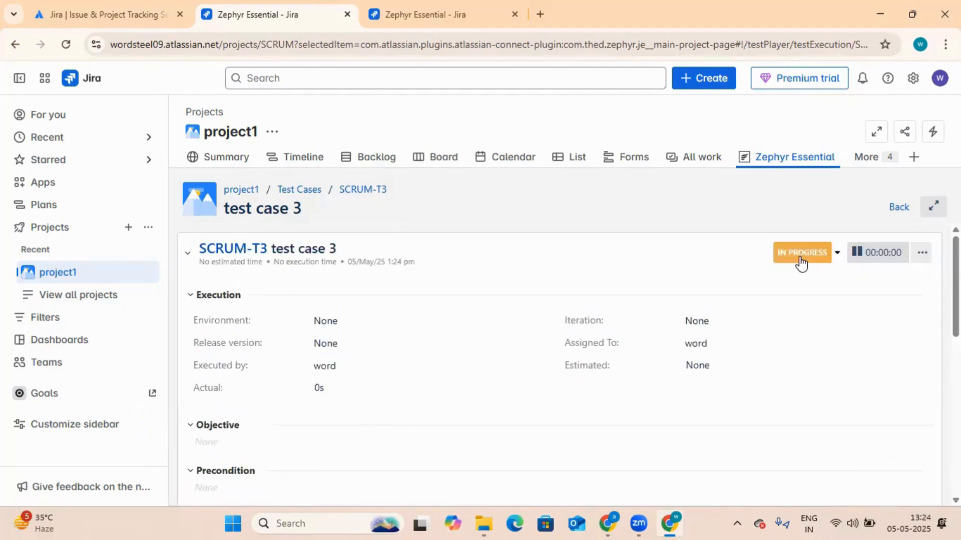
Update the outdated test script in test case 3's execution to the current version of the test case.
{"action": "scroll", "coordinate": [601, 336], "scroll_direction": "down", "scroll_amount": 3}
{"action": "scroll", "coordinate": [415, 359], "scroll_direction": "down", "scroll_amount": 4}
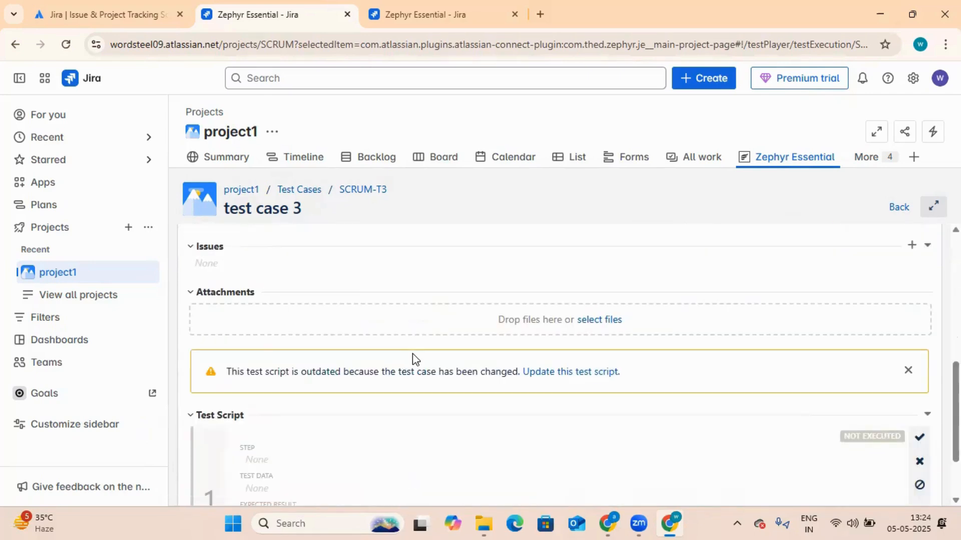
{"action": "left_click", "coordinate": [585, 383]}
{"action": "left_click", "coordinate": [677, 417]}
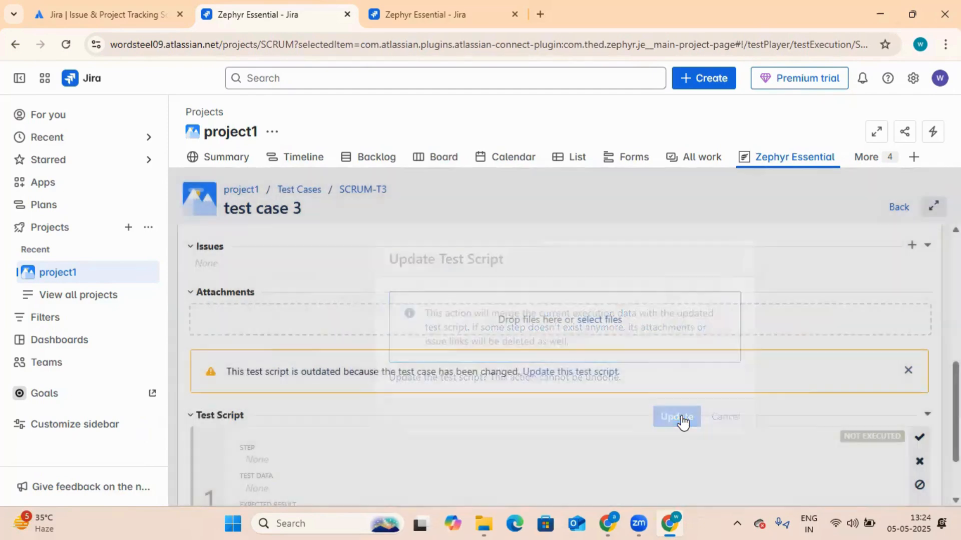
{"action": "scroll", "coordinate": [682, 420], "scroll_direction": "down", "scroll_amount": 1}
{"action": "scroll", "coordinate": [514, 435], "scroll_direction": "up", "scroll_amount": 3}
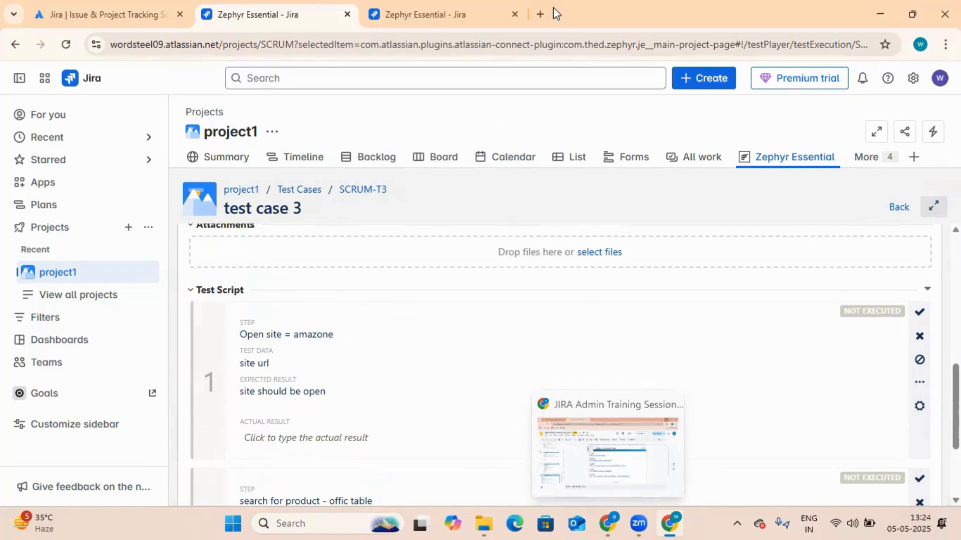
Open the Amazon shopping site in a new browser tab by looking up "amazone".
{"action": "left_click", "coordinate": [537, 14]}
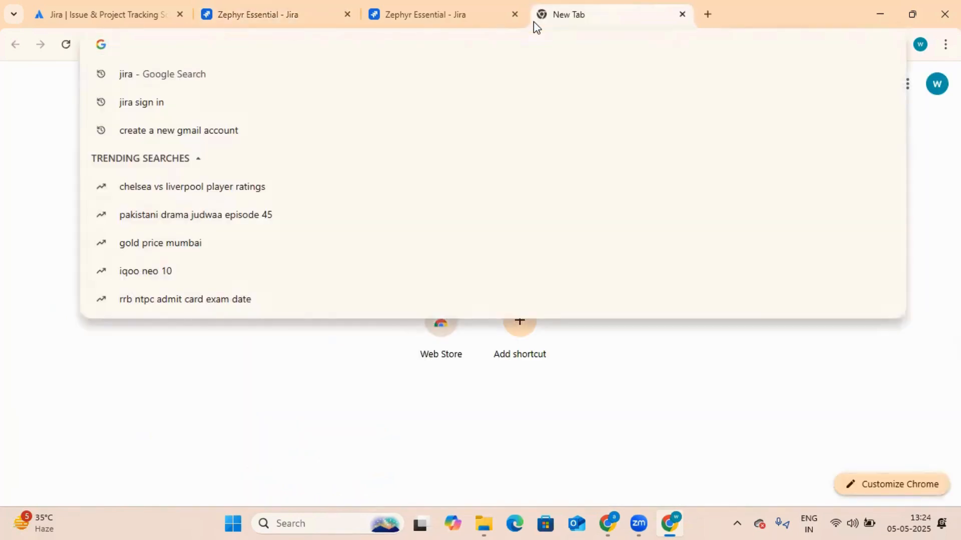
{"action": "type", "text": "amazone"}
{"action": "key", "text": "Return"}
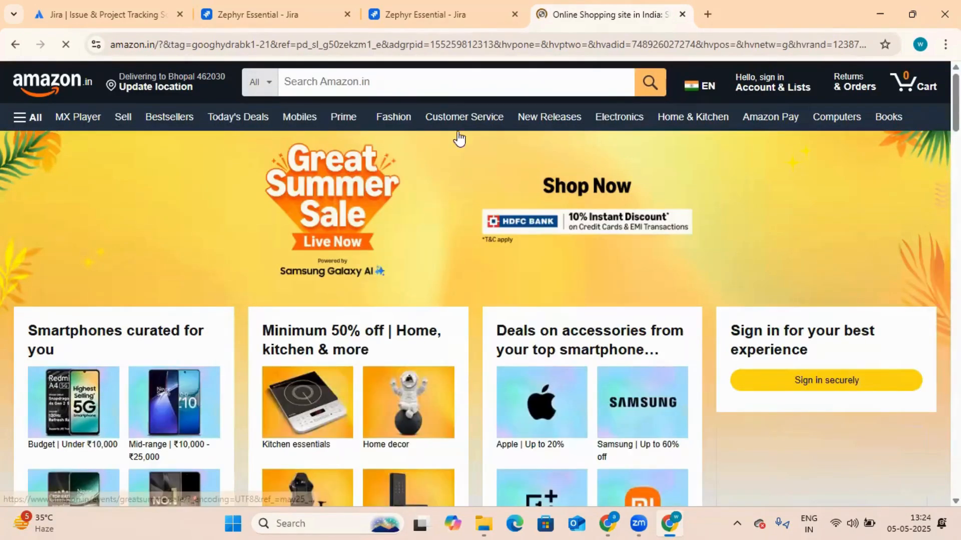
{"action": "left_click", "coordinate": [440, 19]}
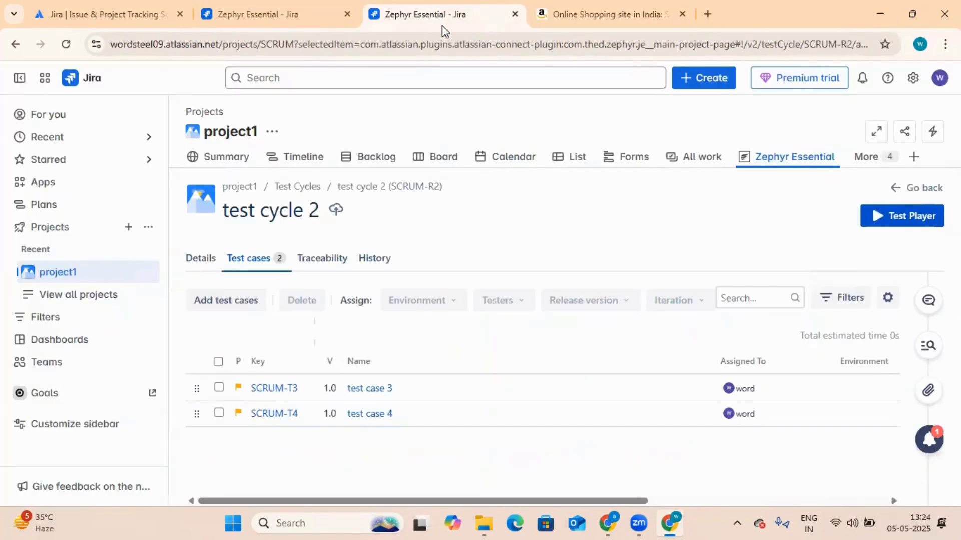
{"action": "left_click", "coordinate": [545, 11]}
Search the web for "amazone login" in another new browser tab and open the Amazon.in "Log In" result.
{"action": "left_click", "coordinate": [706, 14]}
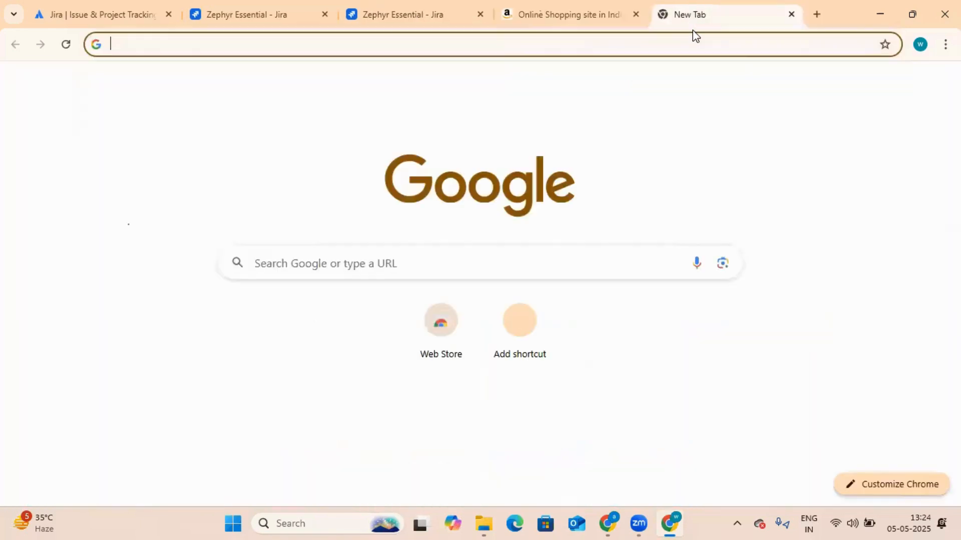
{"action": "left_click", "coordinate": [693, 32]}
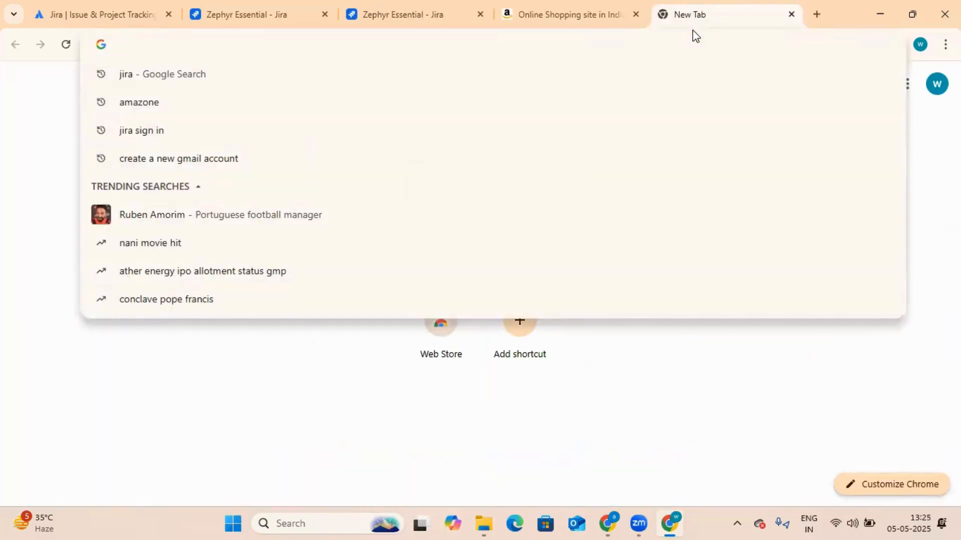
{"action": "type", "text": "amazone"}
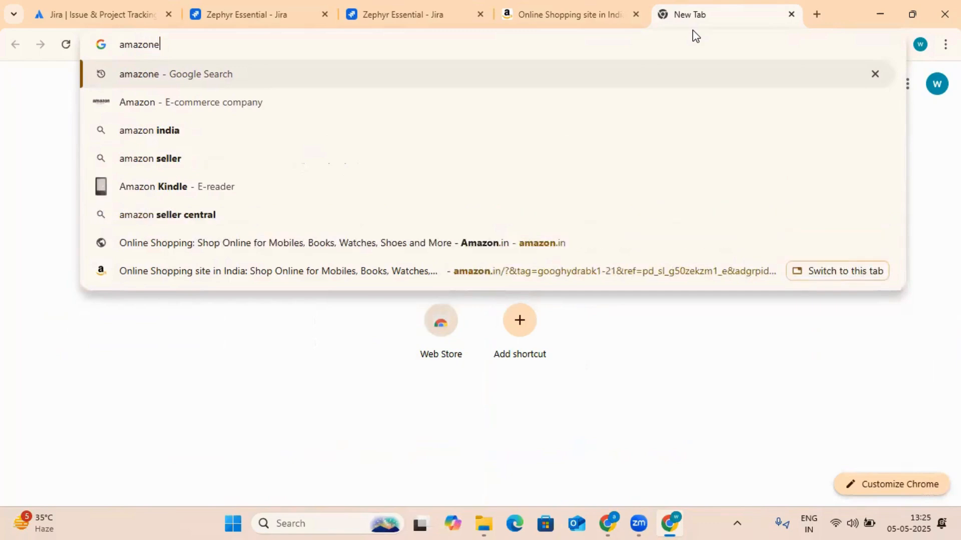
{"action": "type", "text": " login"}
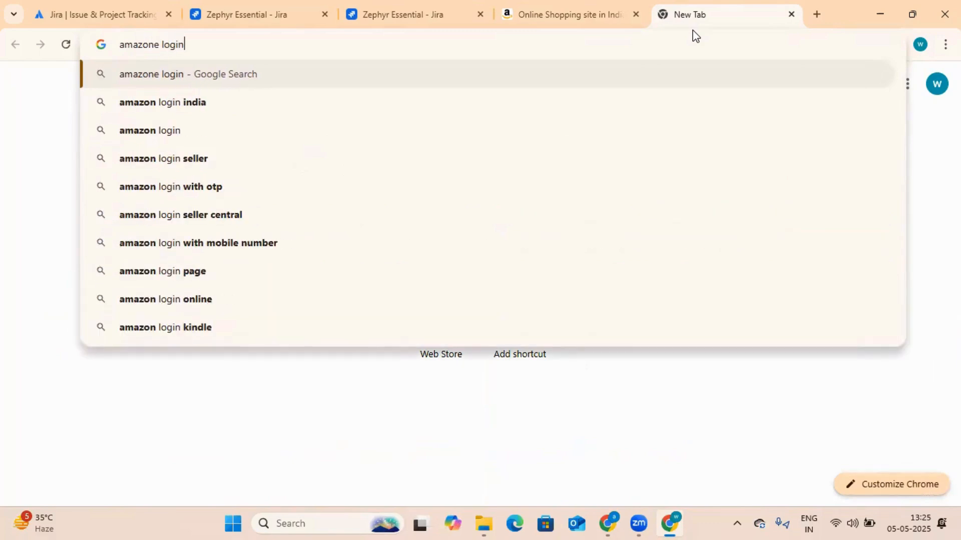
{"action": "key", "text": "Return"}
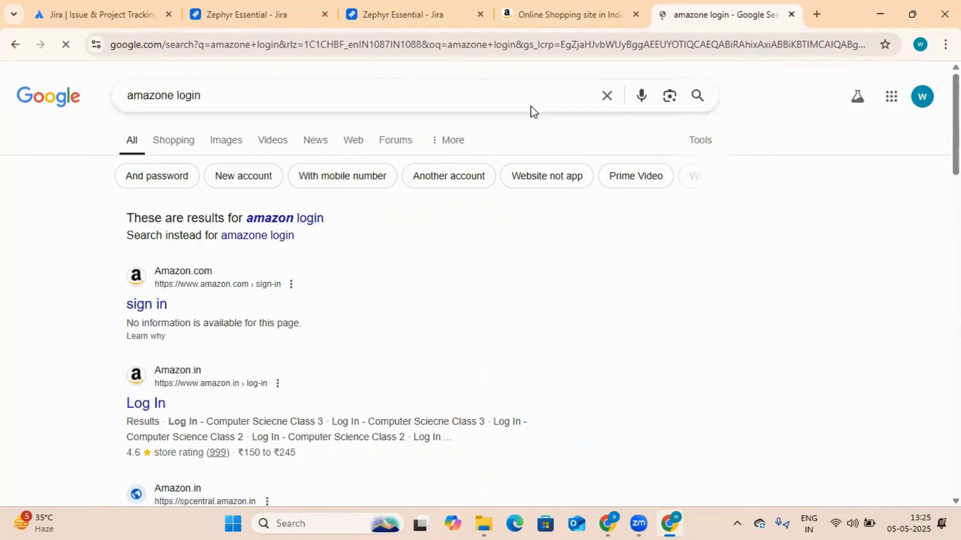
{"action": "left_click", "coordinate": [157, 408]}
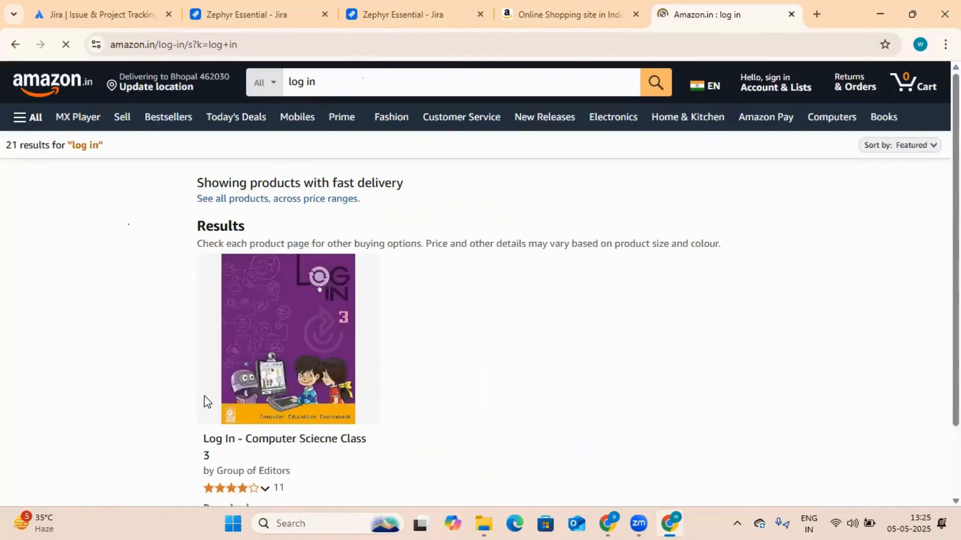
Check the opened Amazon pages against the execution's script step "Open site = amazone" and mark that step as Pass.
{"action": "left_click", "coordinate": [568, 26]}
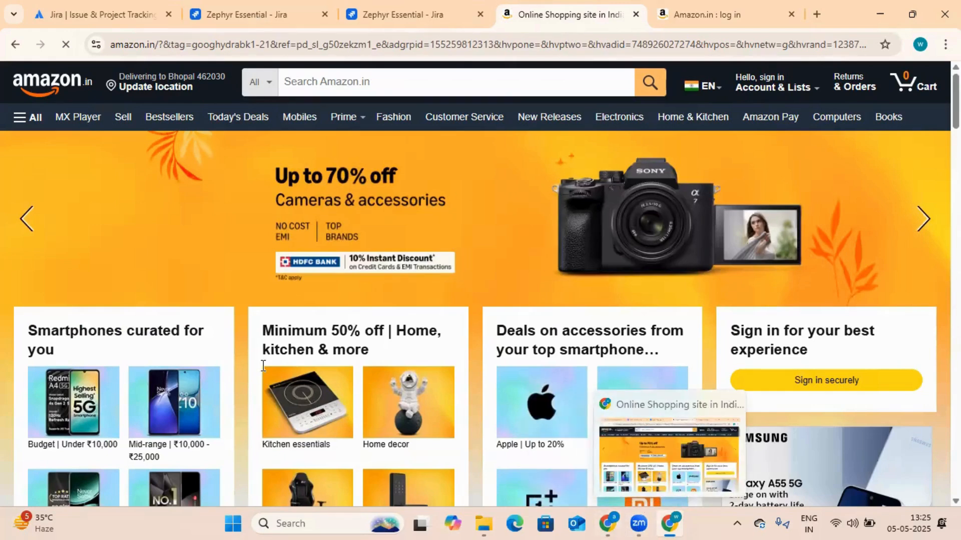
{"action": "key", "text": "ctrl+2"}
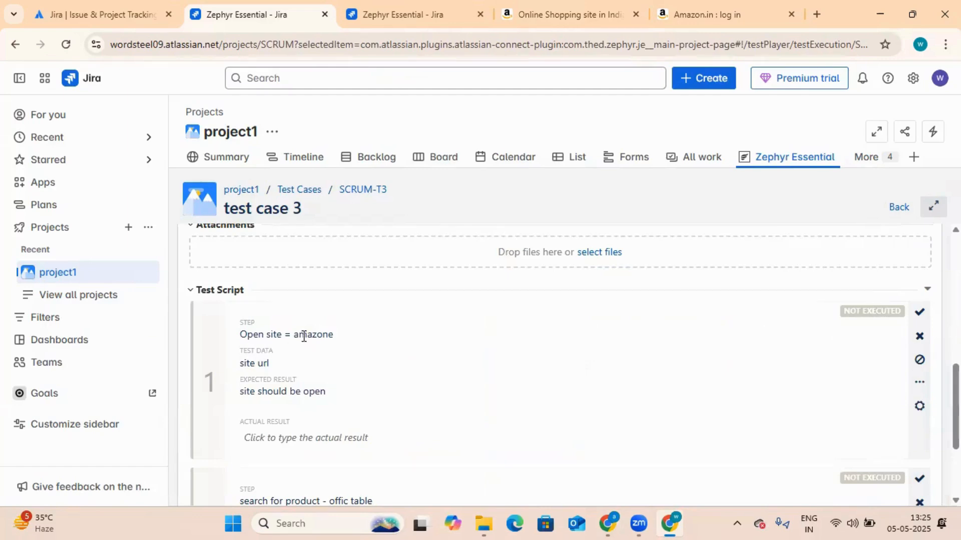
{"action": "left_click", "coordinate": [702, 9]}
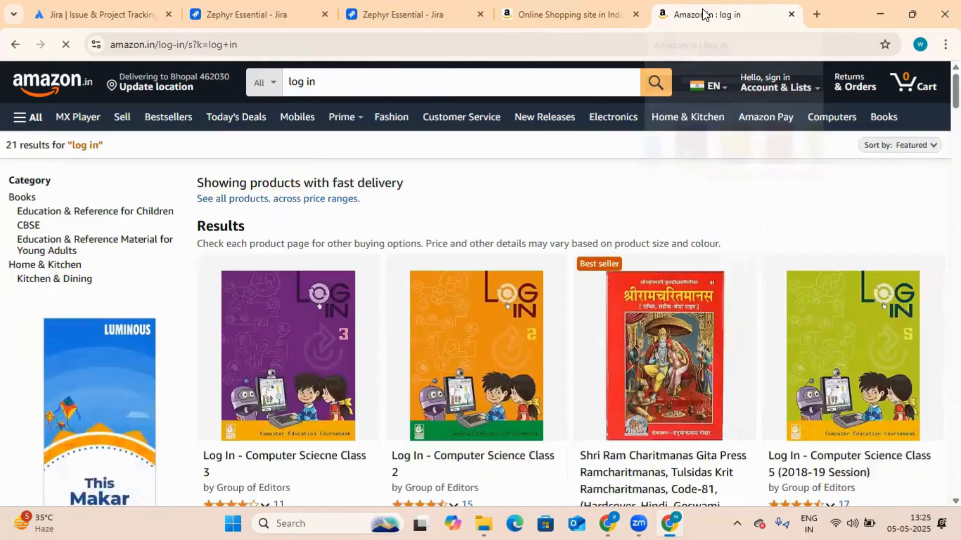
{"action": "left_click", "coordinate": [608, 19]}
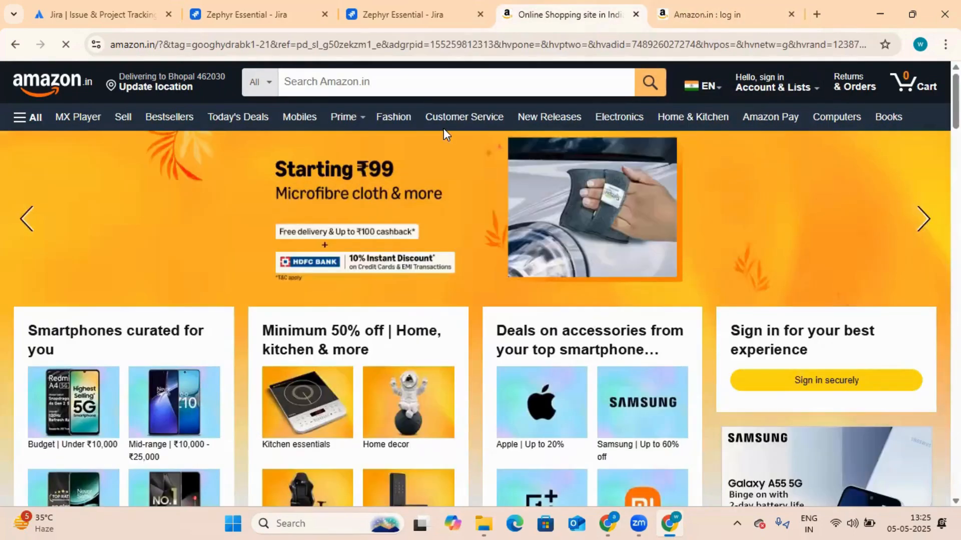
{"action": "left_click", "coordinate": [748, 16]}
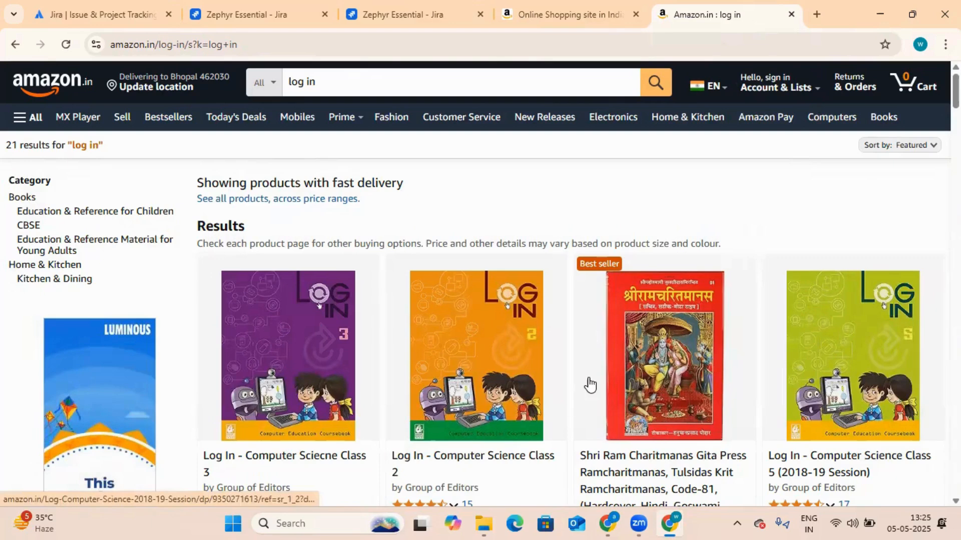
{"action": "left_click", "coordinate": [263, 19]}
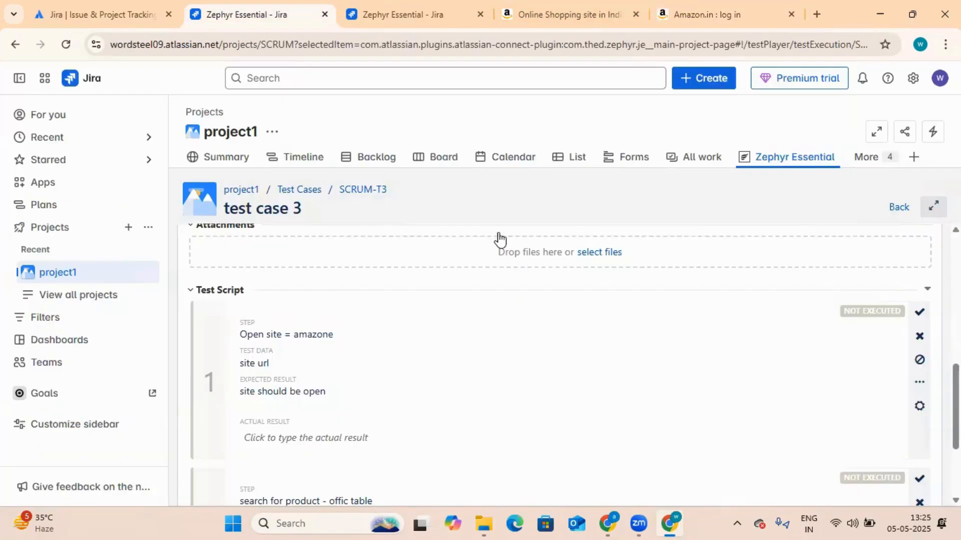
{"action": "left_click", "coordinate": [911, 309]}
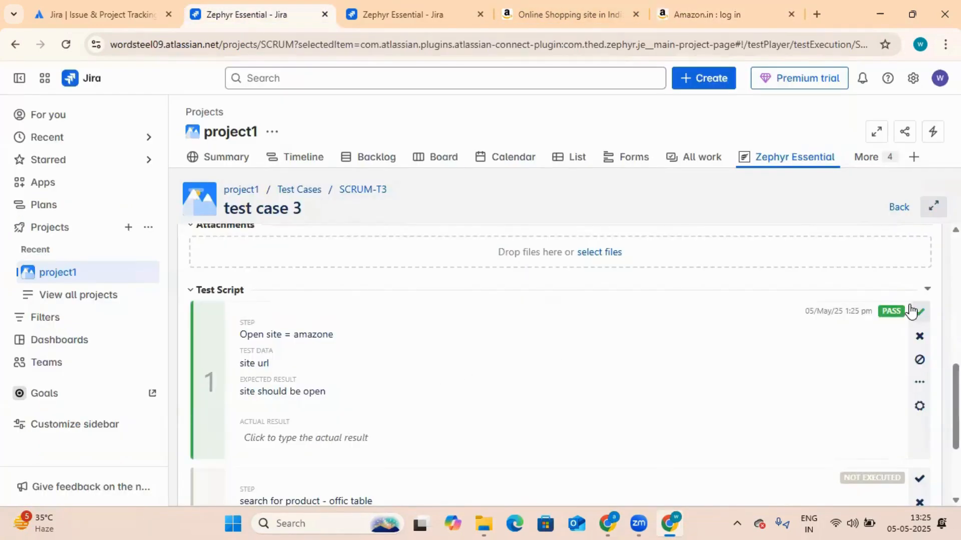
Carry out the second script step by searching Amazon for "offic table" and look through the product images in the results.
{"action": "scroll", "coordinate": [580, 355], "scroll_direction": "down", "scroll_amount": 3}
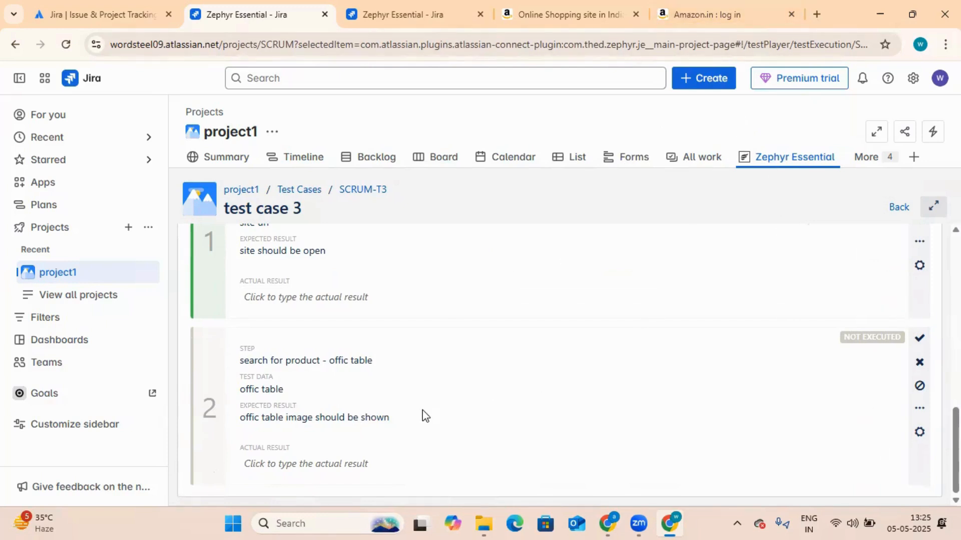
{"action": "left_click", "coordinate": [745, 14]}
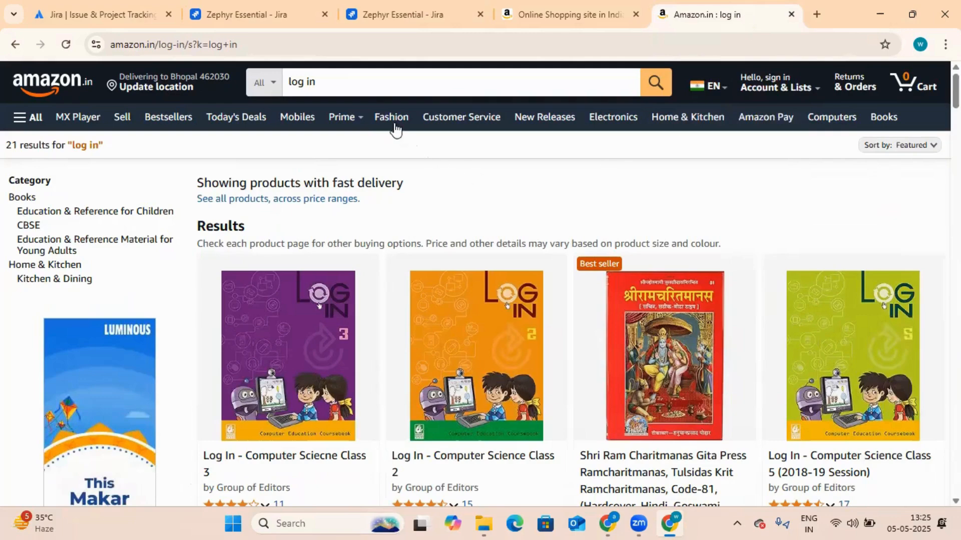
{"action": "left_click", "coordinate": [373, 88]}
{"action": "key", "text": "BackSpace"}
{"action": "key", "text": "BackSpace"}
{"action": "key", "text": "BackSpace"}
{"action": "key", "text": "BackSpace"}
{"action": "key", "text": "BackSpace"}
{"action": "key", "text": "BackSpace"}
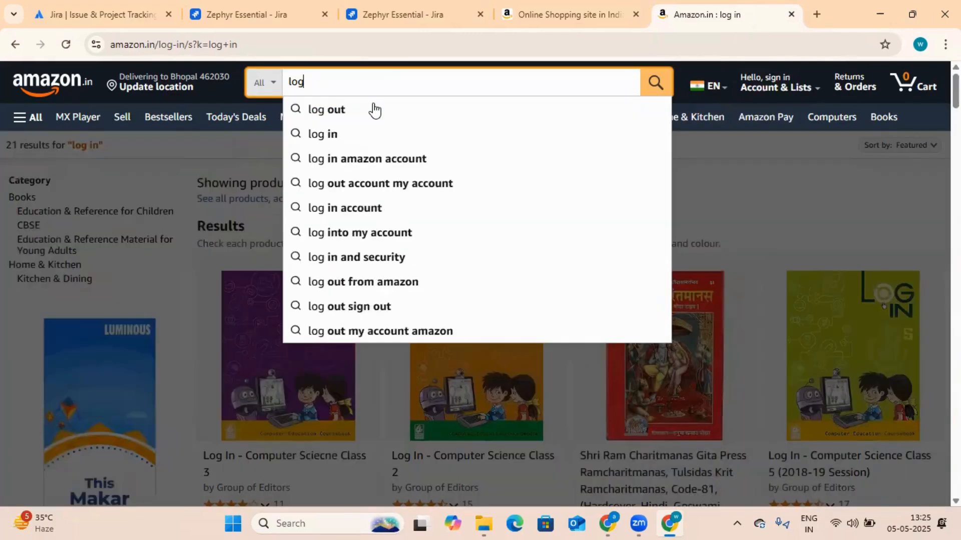
{"action": "type", "text": "off"}
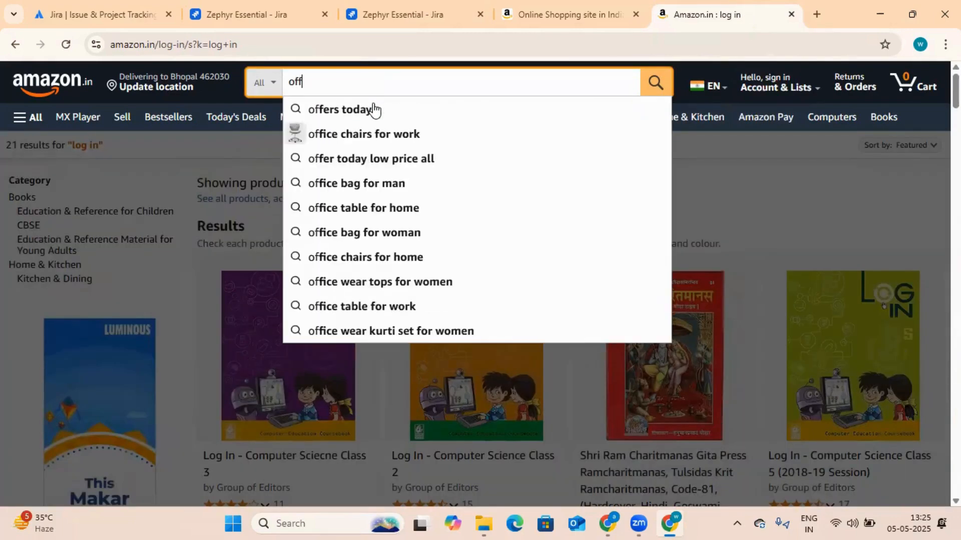
{"action": "type", "text": "ic table"}
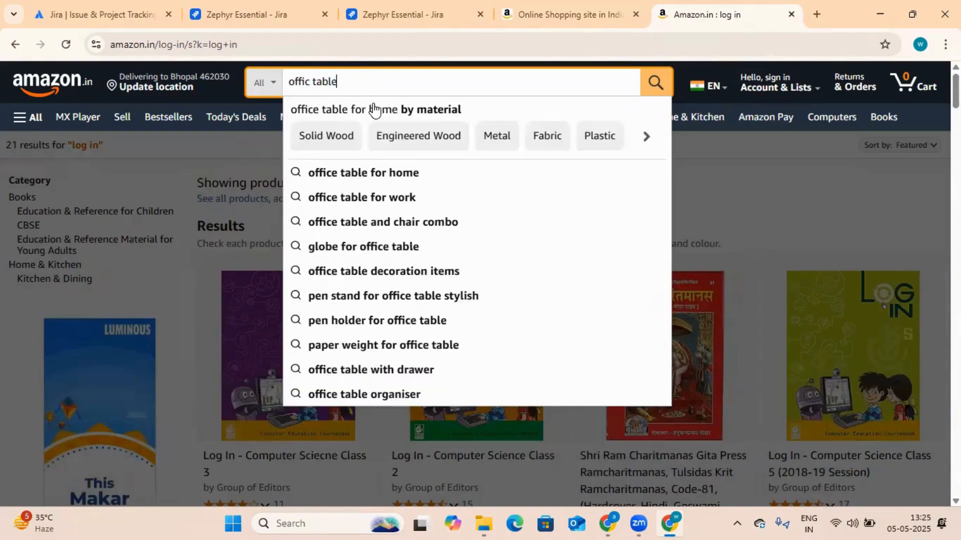
{"action": "key", "text": "Return"}
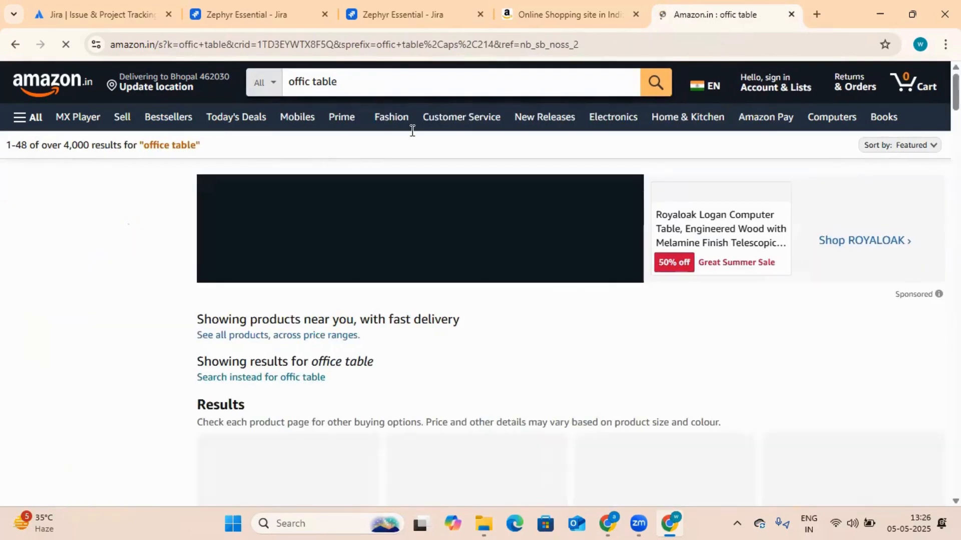
{"action": "scroll", "coordinate": [452, 368], "scroll_direction": "down", "scroll_amount": 3}
{"action": "scroll", "coordinate": [484, 434], "scroll_direction": "down", "scroll_amount": 6}
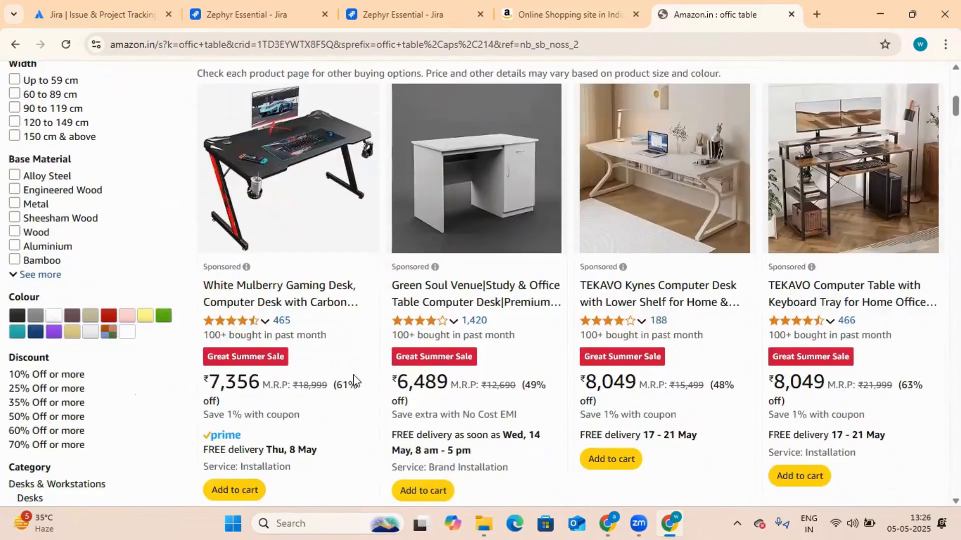
Mark the "search for product - offic table" script step of test case 3 as Pass and check the execution's overall status.
{"action": "scroll", "coordinate": [527, 150], "scroll_direction": "up", "scroll_amount": 8}
{"action": "left_click", "coordinate": [270, 16]}
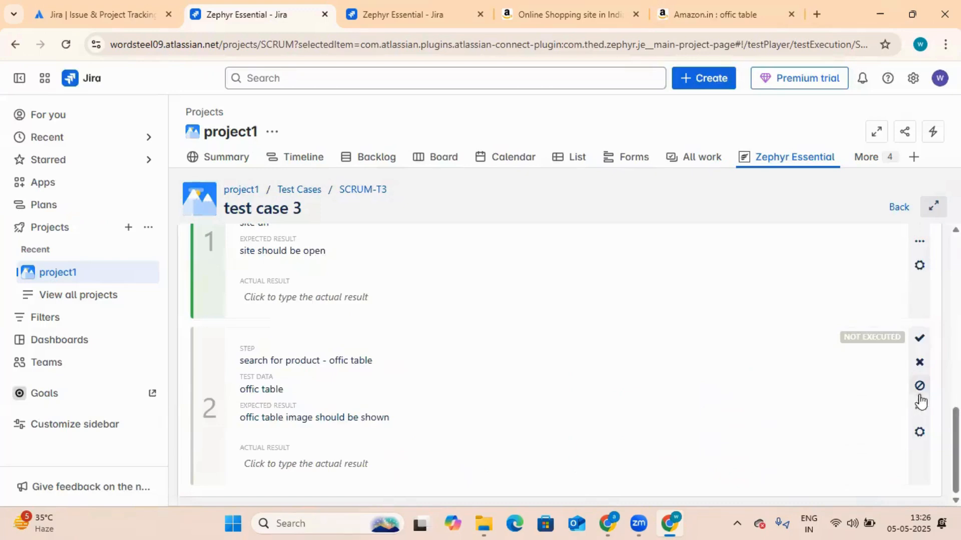
{"action": "left_click", "coordinate": [921, 338]}
{"action": "scroll", "coordinate": [756, 399], "scroll_direction": "up", "scroll_amount": 2}
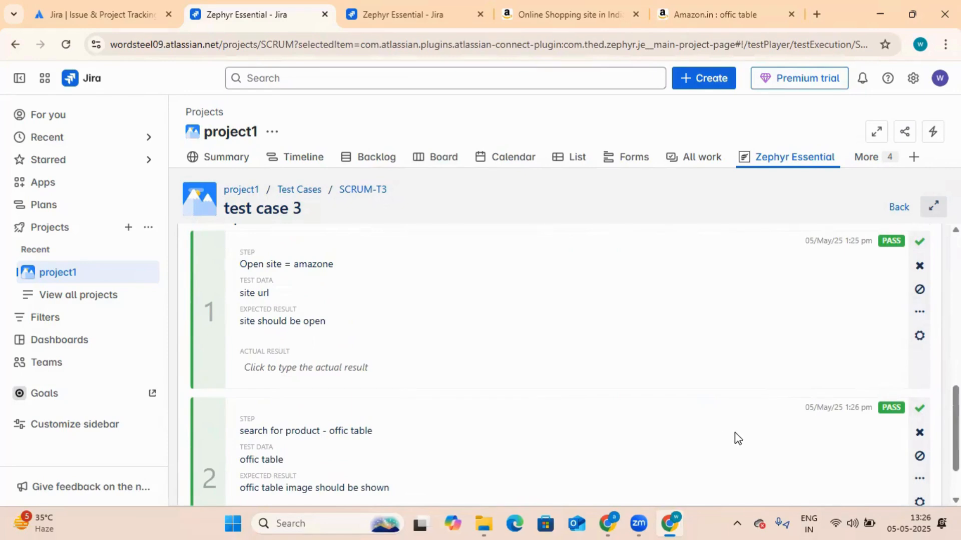
{"action": "scroll", "coordinate": [791, 347], "scroll_direction": "up", "scroll_amount": 10}
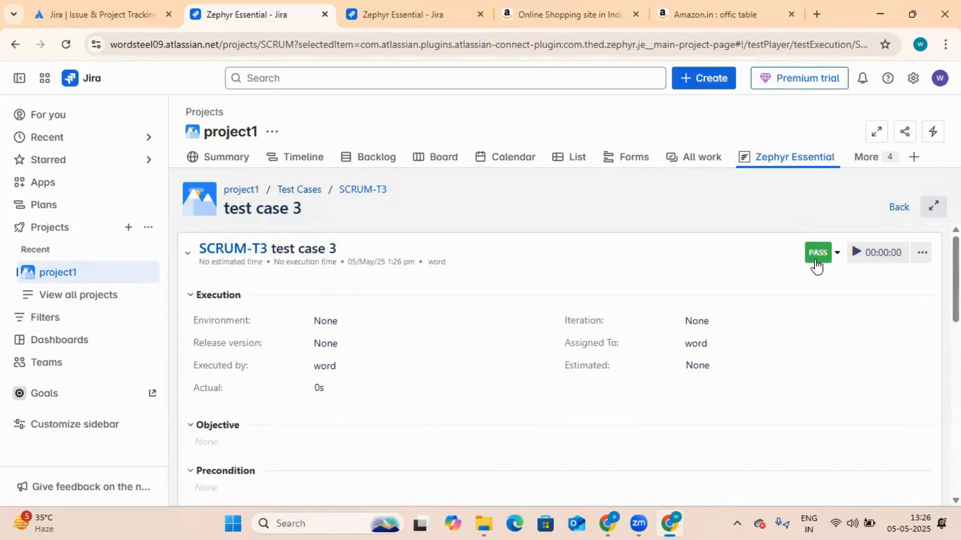
Review test case 3 in the project's test case list and look through its details.
{"action": "left_click", "coordinate": [308, 191]}
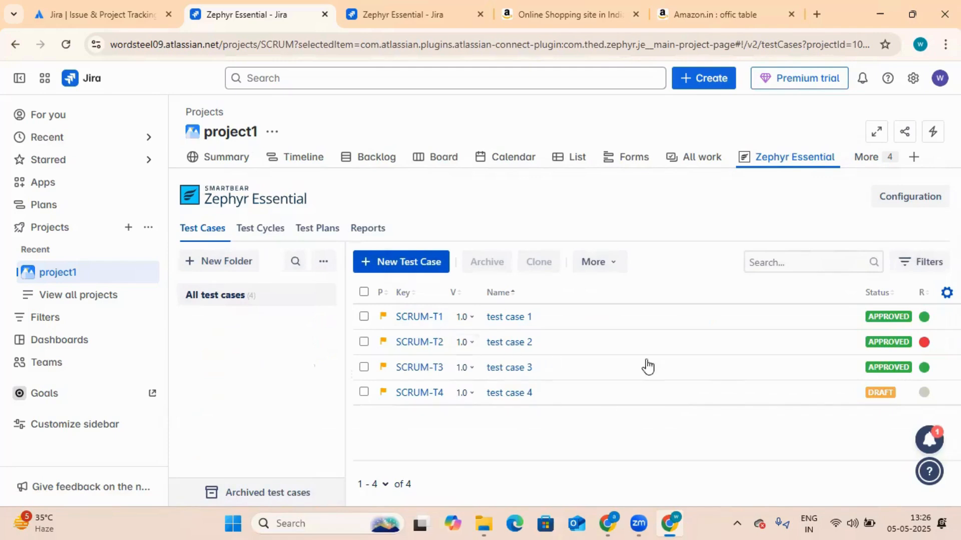
{"action": "left_click", "coordinate": [522, 377]}
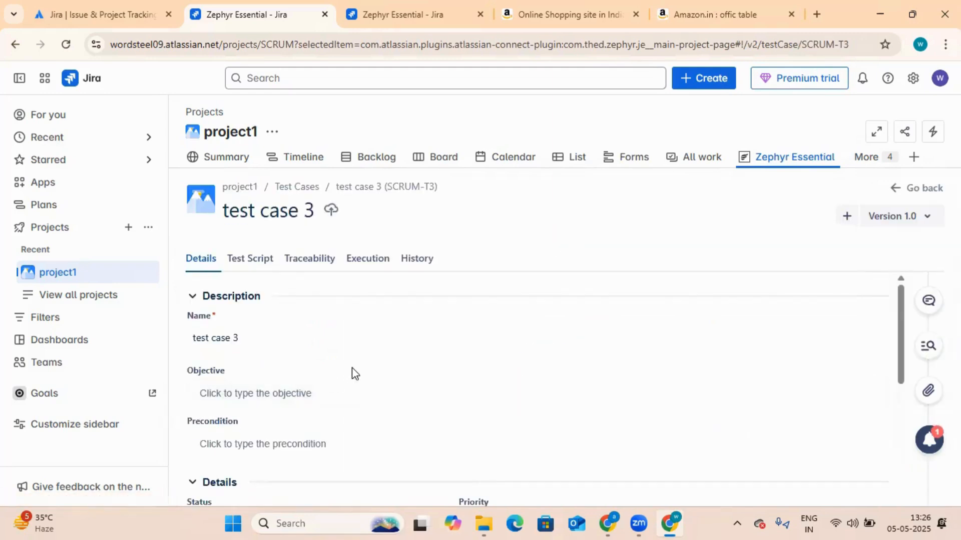
{"action": "scroll", "coordinate": [350, 370], "scroll_direction": "down", "scroll_amount": 6}
{"action": "scroll", "coordinate": [239, 278], "scroll_direction": "up", "scroll_amount": 6}
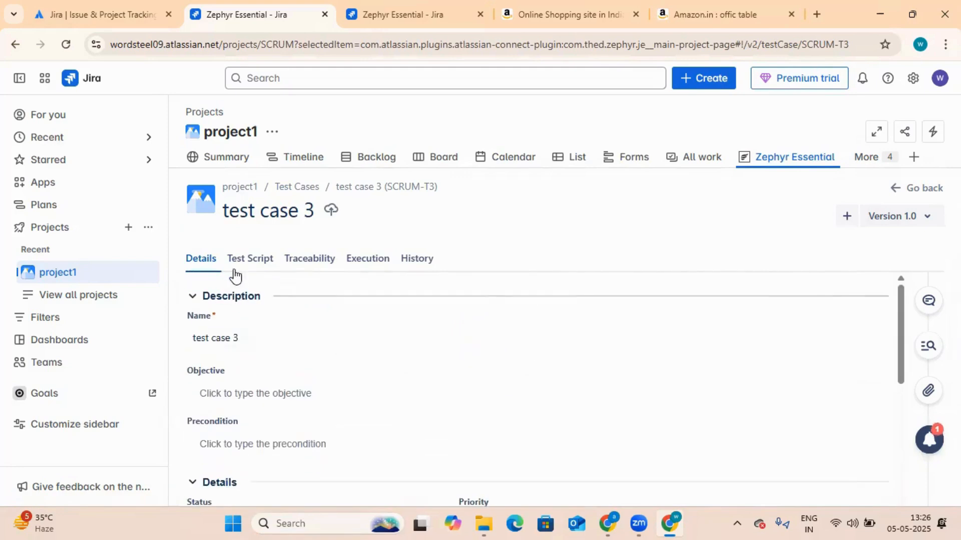
{"action": "left_click", "coordinate": [297, 197]}
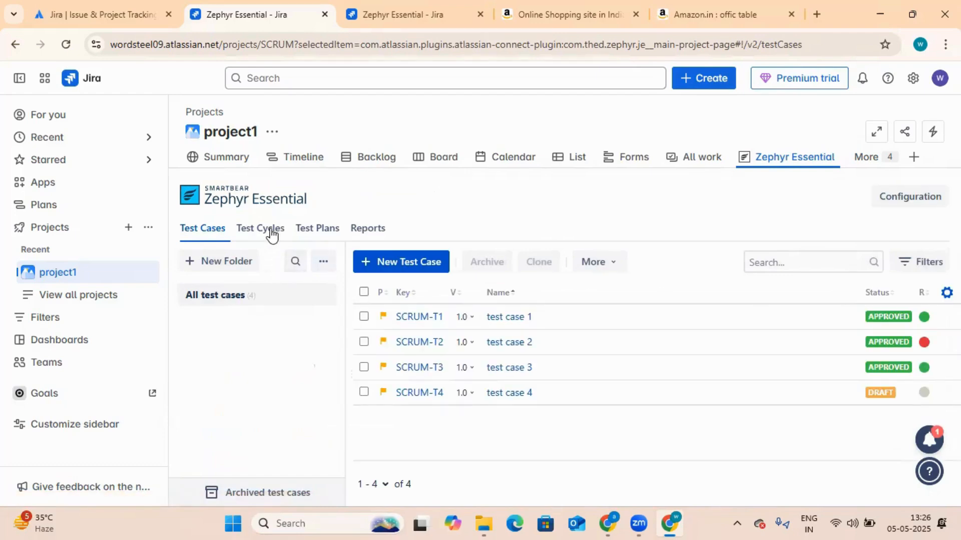
Check the progress of test cycle 2, then open it and examine the executions of test case 3 and test case 4.
{"action": "left_click", "coordinate": [272, 231]}
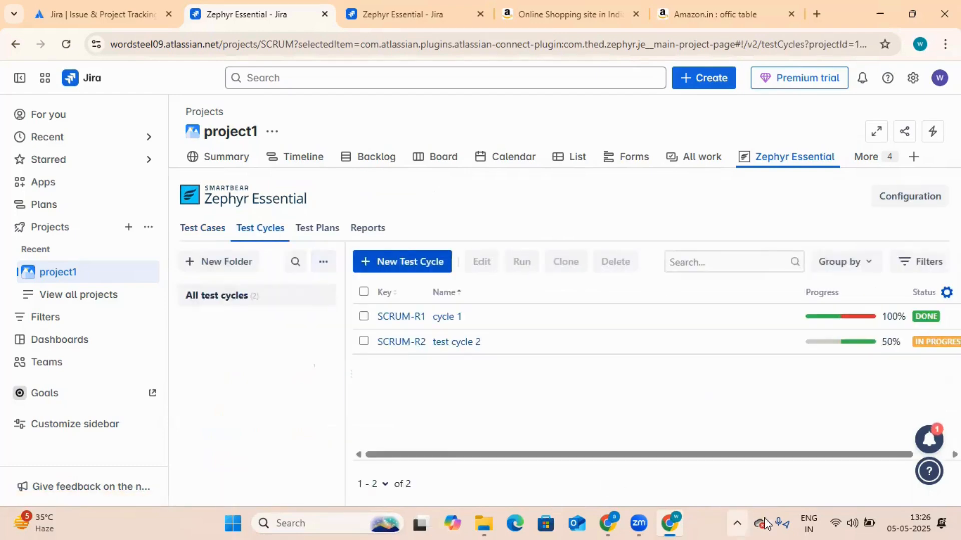
{"action": "mouse_move", "coordinate": [853, 347]}
{"action": "left_click", "coordinate": [459, 343]}
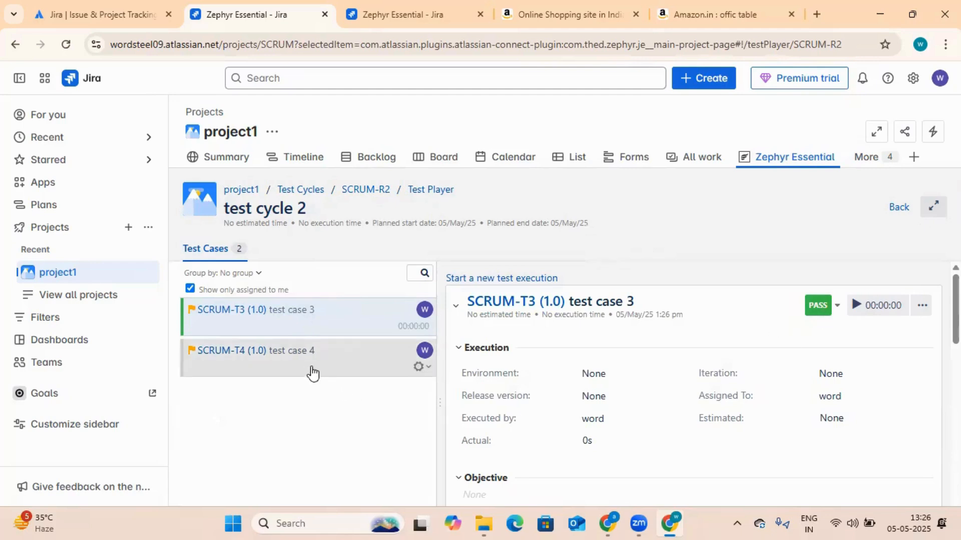
{"action": "scroll", "coordinate": [676, 379], "scroll_direction": "down", "scroll_amount": 4}
{"action": "scroll", "coordinate": [622, 441], "scroll_direction": "down", "scroll_amount": 10}
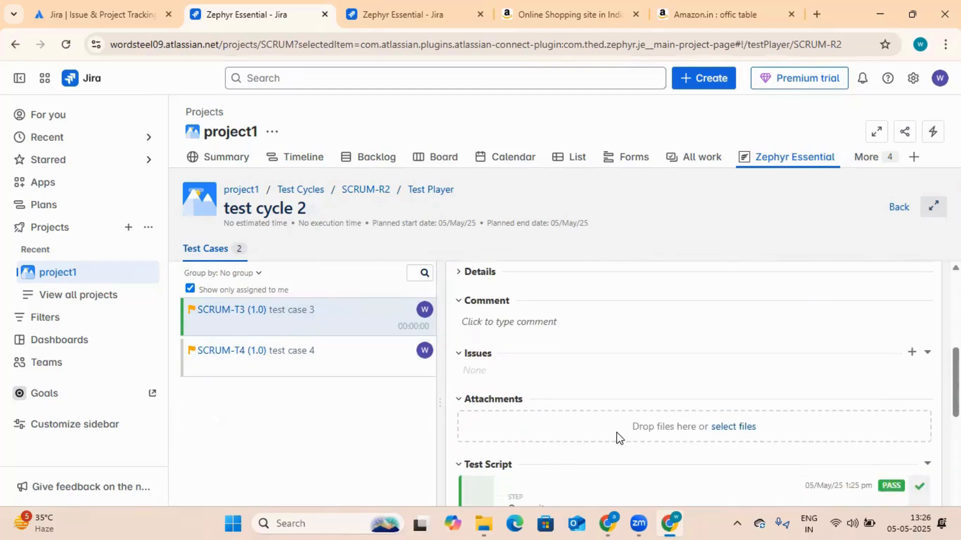
{"action": "left_click", "coordinate": [296, 356]}
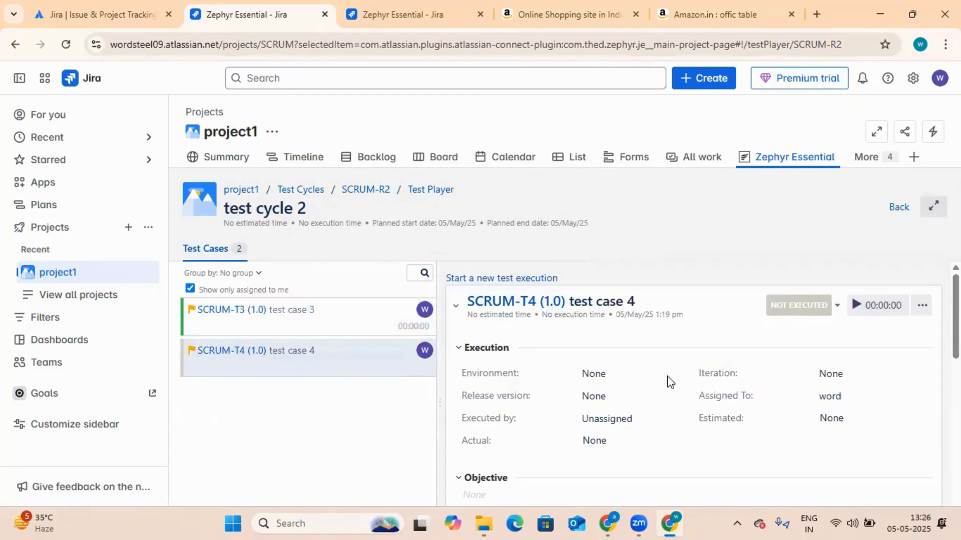
{"action": "scroll", "coordinate": [690, 382], "scroll_direction": "down", "scroll_amount": 3}
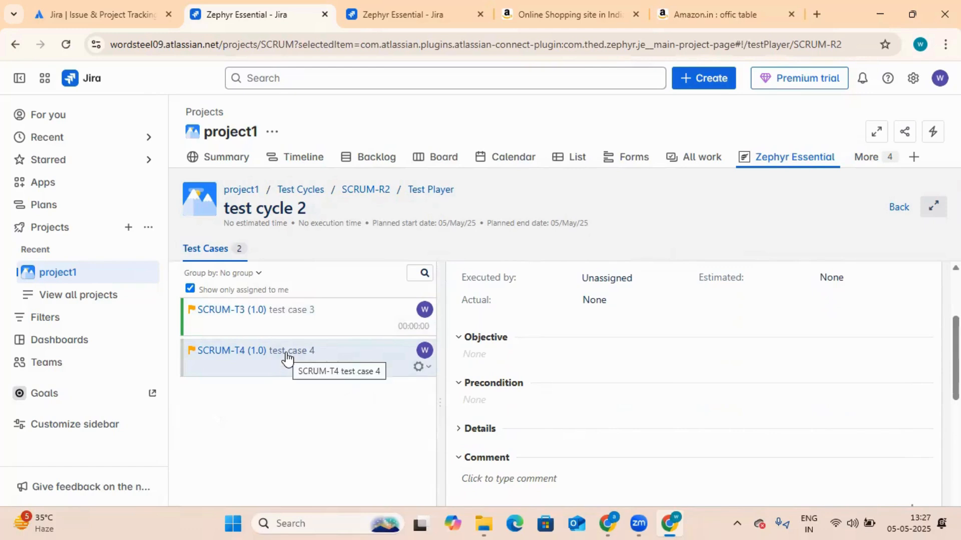
Open test case 4's test script and fill in its first step as "open amazone site" with test data "site url".
{"action": "left_click", "coordinate": [215, 352]}
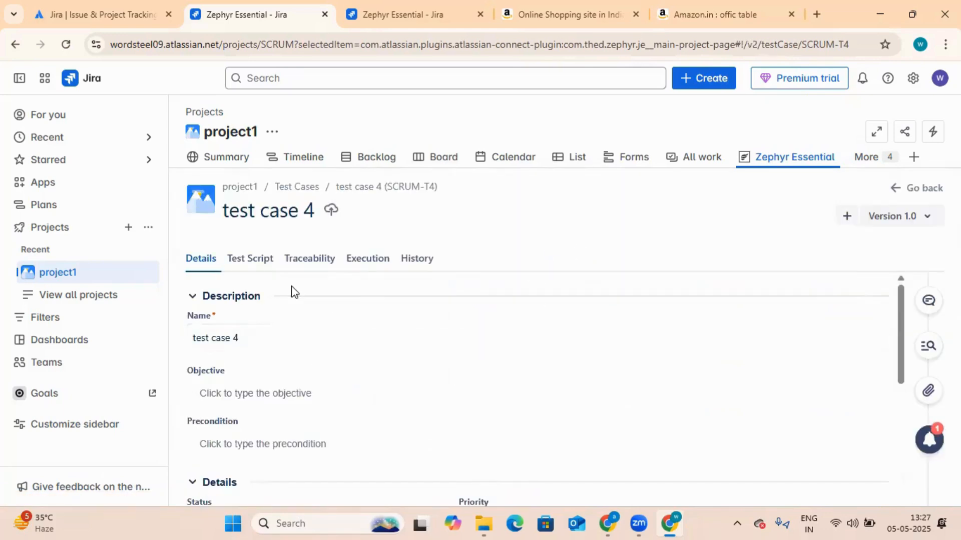
{"action": "left_click", "coordinate": [257, 261]}
{"action": "scroll", "coordinate": [360, 354], "scroll_direction": "down", "scroll_amount": 2}
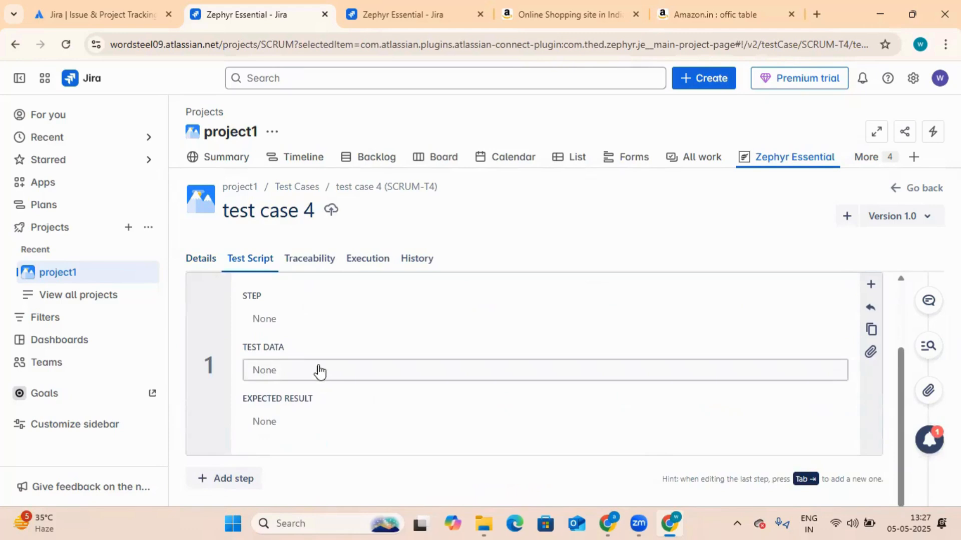
{"action": "left_click", "coordinate": [311, 324]}
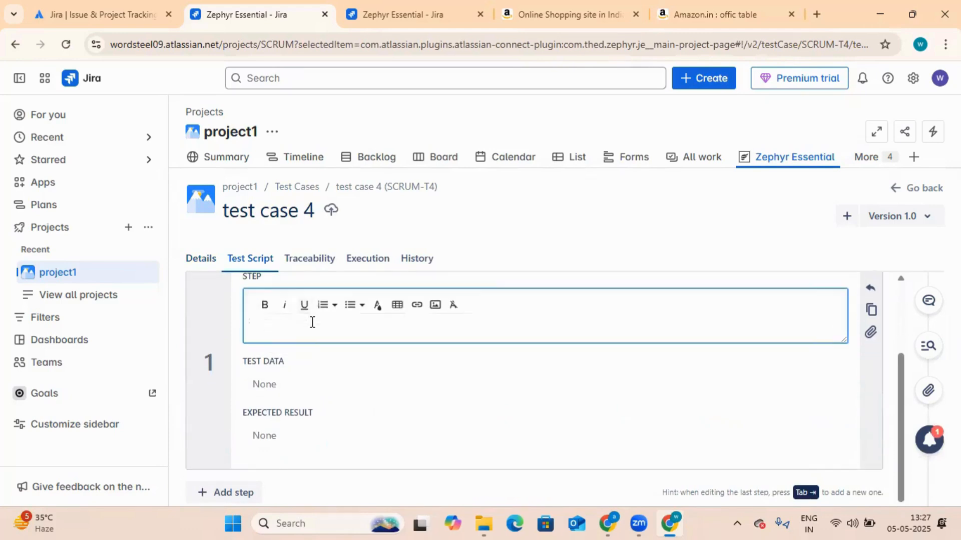
{"action": "type", "text": "open amazone site"}
{"action": "left_click", "coordinate": [327, 384]}
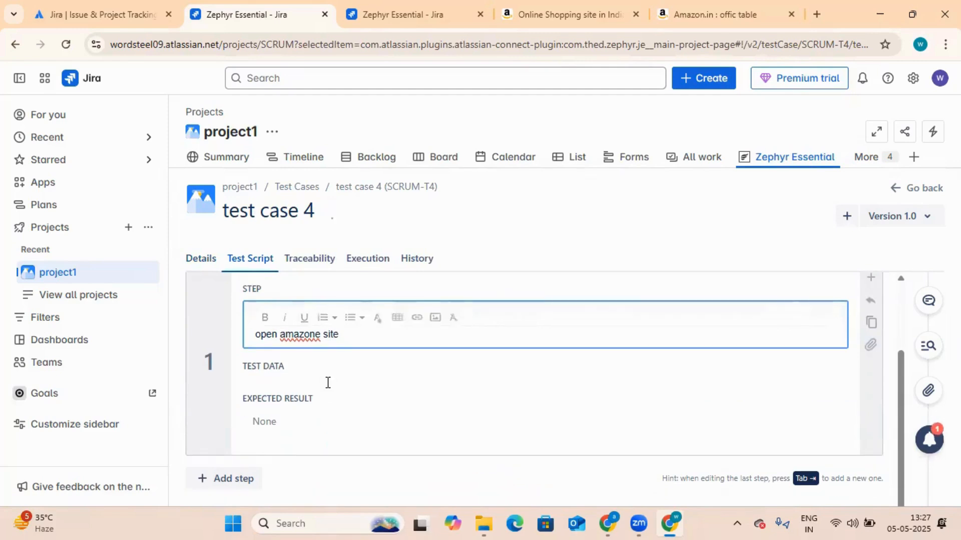
{"action": "type", "text": "site url"}
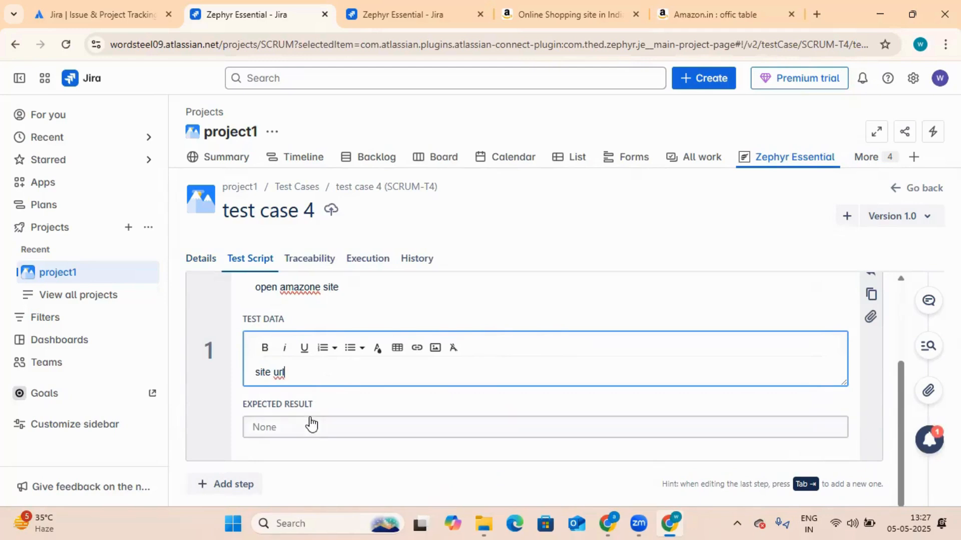
Set the first script step's expected result to "amazone site will open".
{"action": "left_click", "coordinate": [310, 422]}
{"action": "type", "text": "am"}
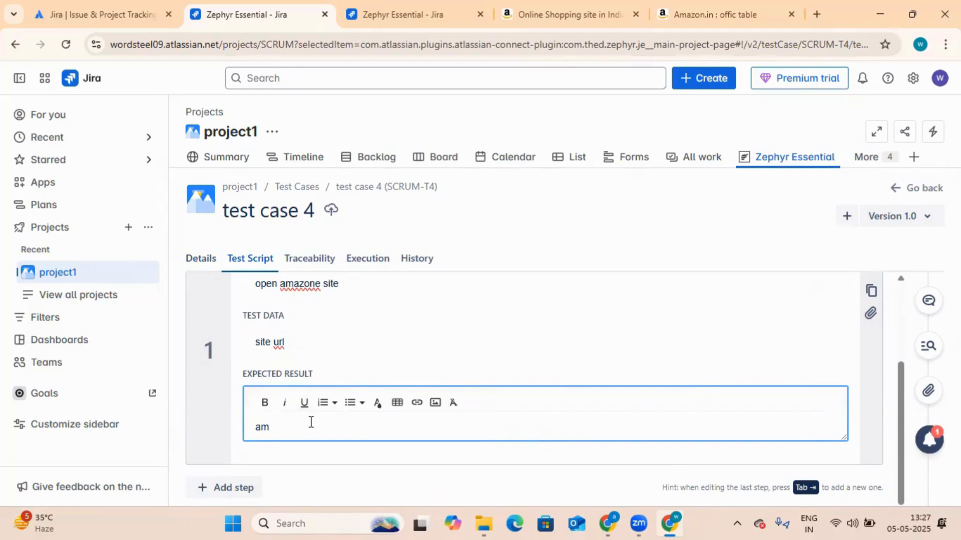
{"action": "key", "text": "BackSpace"}
{"action": "key", "text": "BackSpace"}
{"action": "type", "text": "amazone site will o"}
{"action": "left_click", "coordinate": [413, 449]}
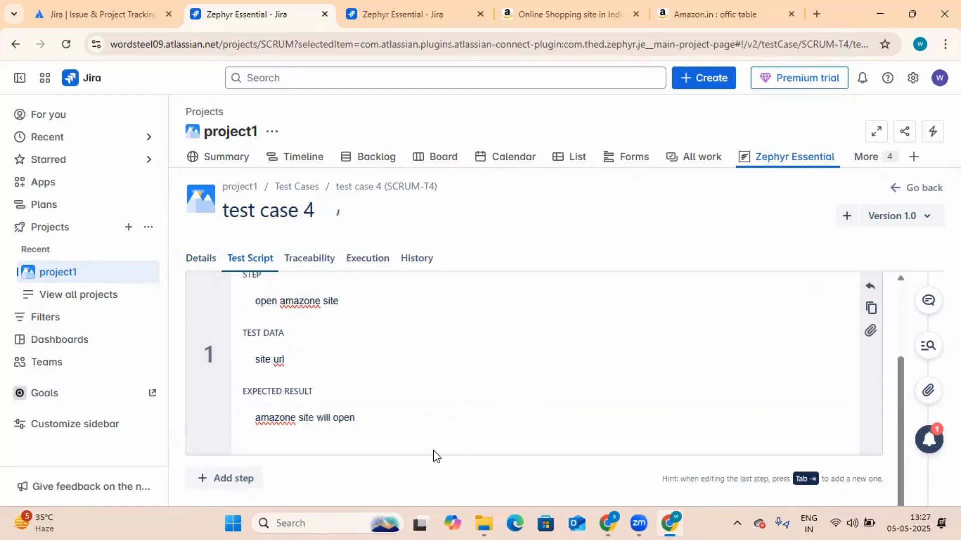
Add a second script step to test case 4 reading "searchin gfor product" with test data "imazinarry table".
{"action": "left_click", "coordinate": [232, 477]}
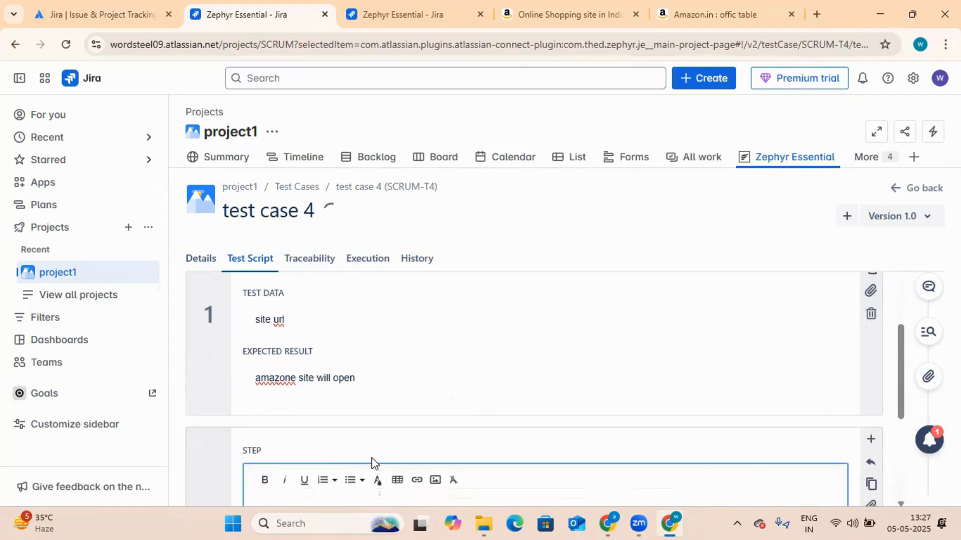
{"action": "type", "text": "searchin gfor product"}
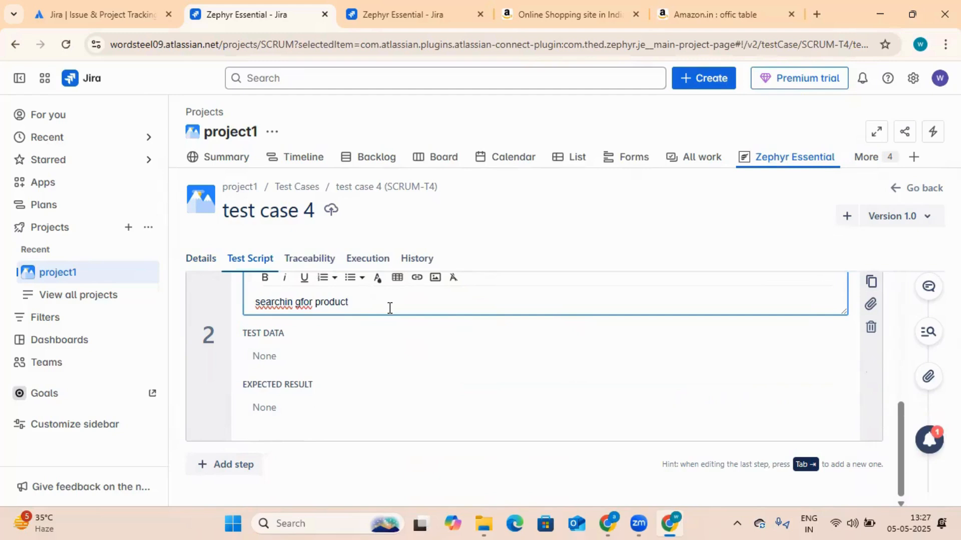
{"action": "left_click", "coordinate": [321, 361]}
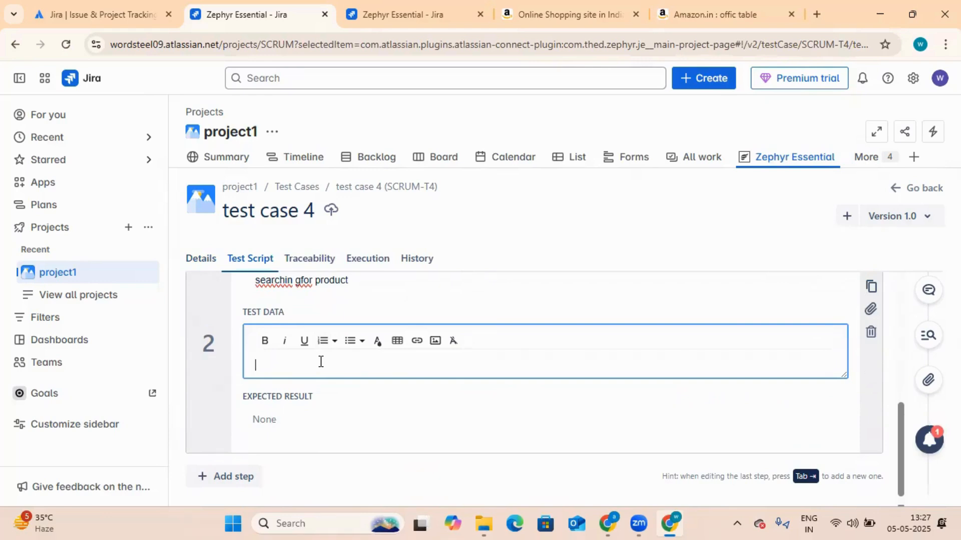
{"action": "type", "text": "ma"}
{"action": "type", "text": "zinarry "}
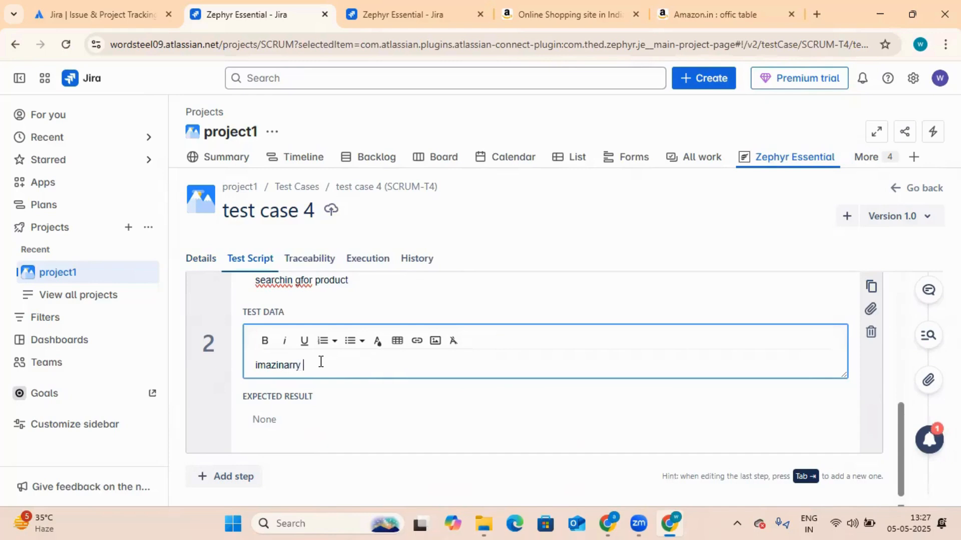
{"action": "type", "text": "table"}
Set the second script step's expected result to "showing the image" and review both steps of the script.
{"action": "left_click", "coordinate": [326, 425]}
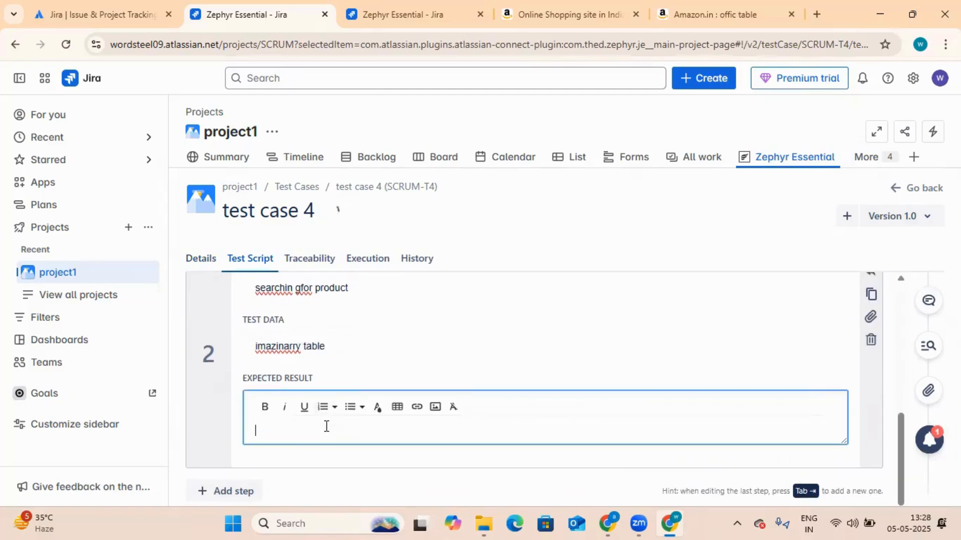
{"action": "type", "text": "show"}
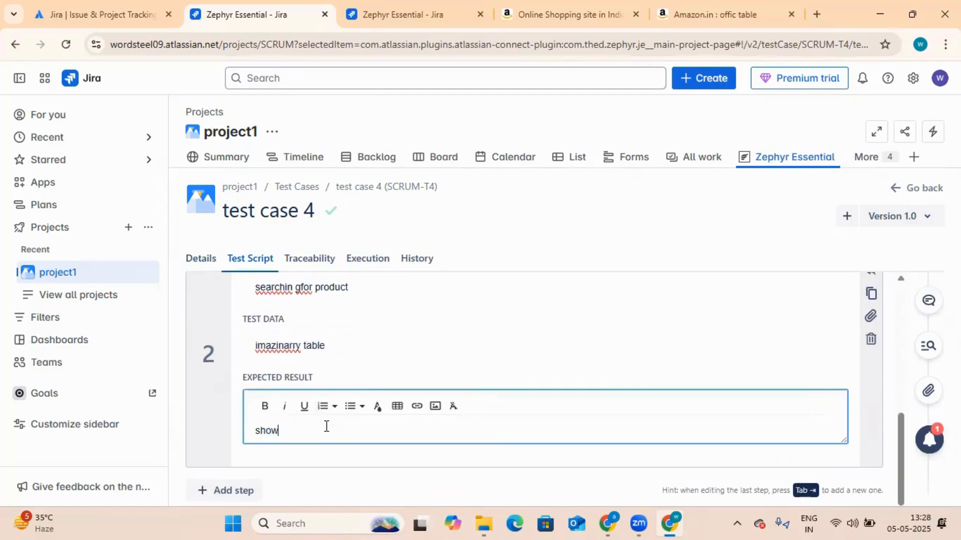
{"action": "type", "text": "ing the "}
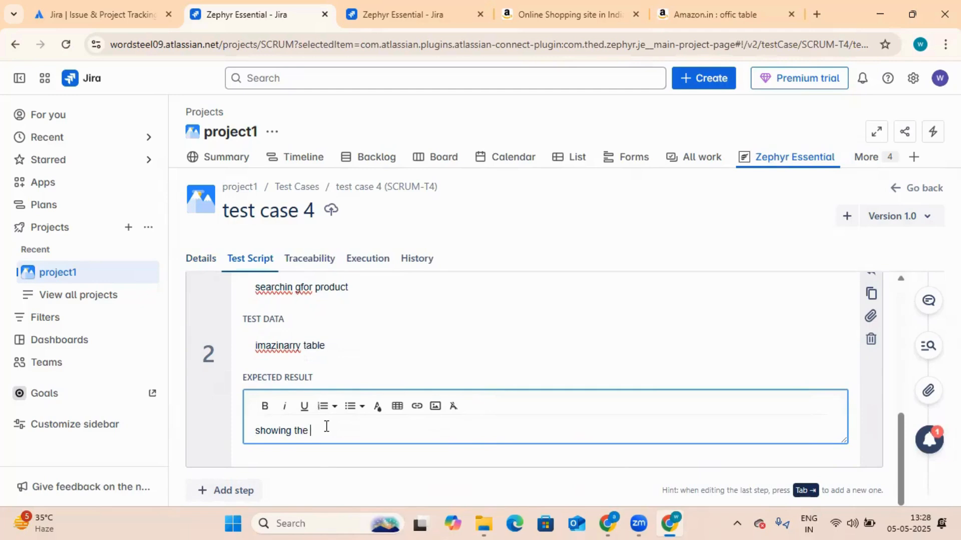
{"action": "type", "text": "image"}
{"action": "left_click", "coordinate": [455, 478]}
{"action": "scroll", "coordinate": [803, 418], "scroll_direction": "up", "scroll_amount": 4}
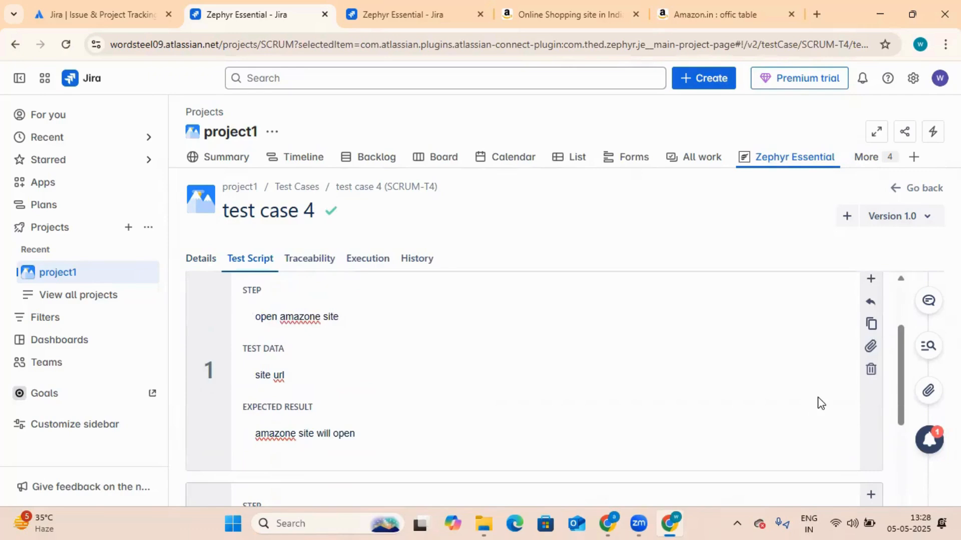
{"action": "scroll", "coordinate": [813, 411], "scroll_direction": "up", "scroll_amount": 2}
{"action": "scroll", "coordinate": [673, 413], "scroll_direction": "down", "scroll_amount": 3}
{"action": "scroll", "coordinate": [673, 413], "scroll_direction": "up", "scroll_amount": 3}
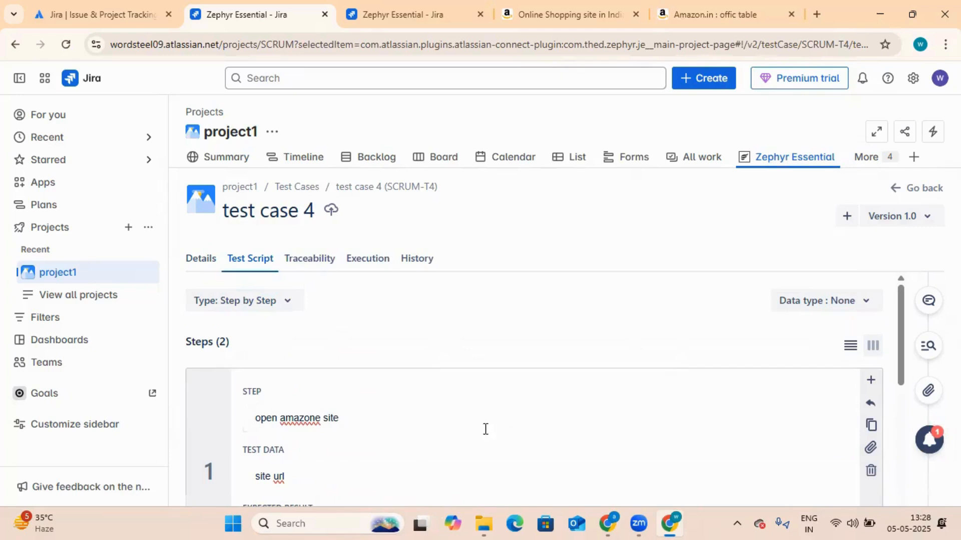
Change the status of test case 4 to Approved in its details.
{"action": "left_click", "coordinate": [207, 269]}
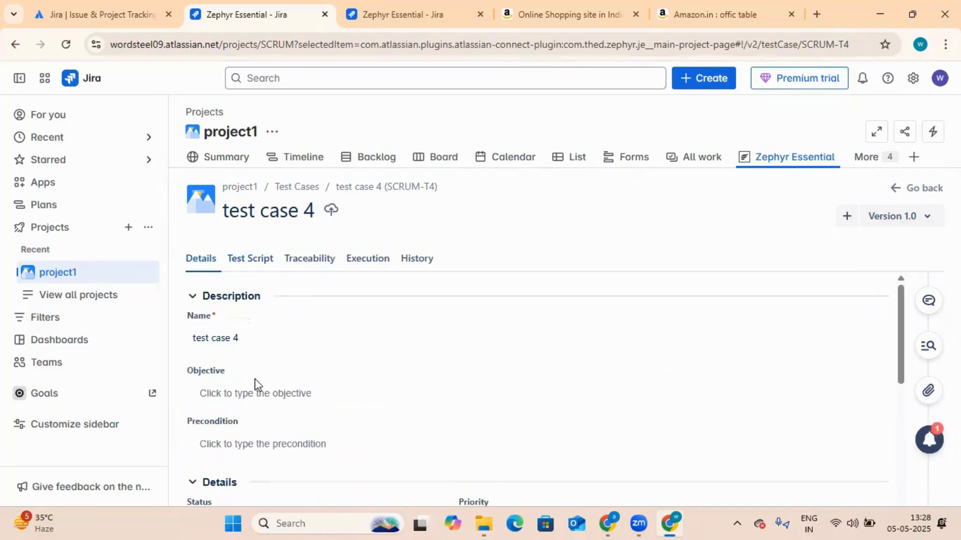
{"action": "scroll", "coordinate": [265, 391], "scroll_direction": "down", "scroll_amount": 3}
{"action": "left_click", "coordinate": [232, 395]}
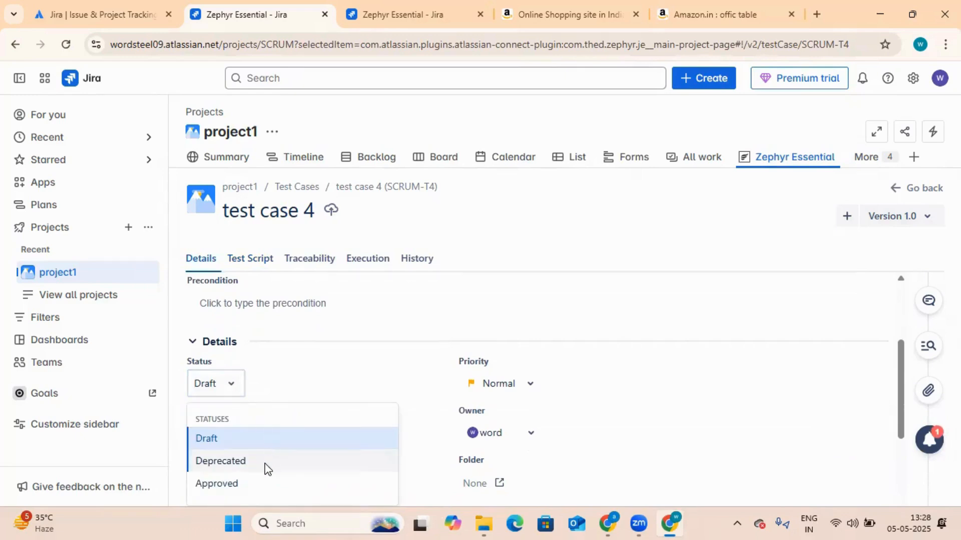
{"action": "left_click", "coordinate": [255, 483]}
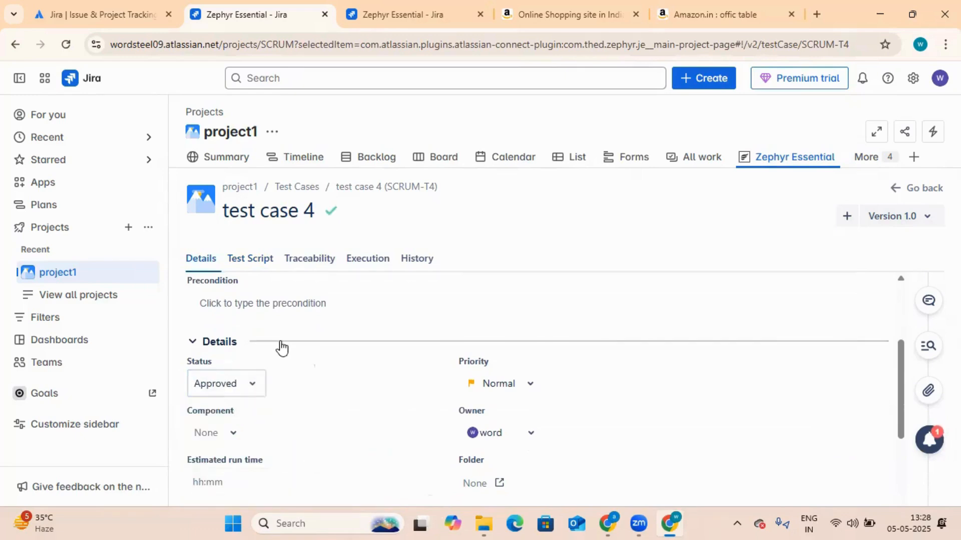
Link the existing issue SCRUM-5 to test case 4 for traceability.
{"action": "left_click", "coordinate": [306, 266]}
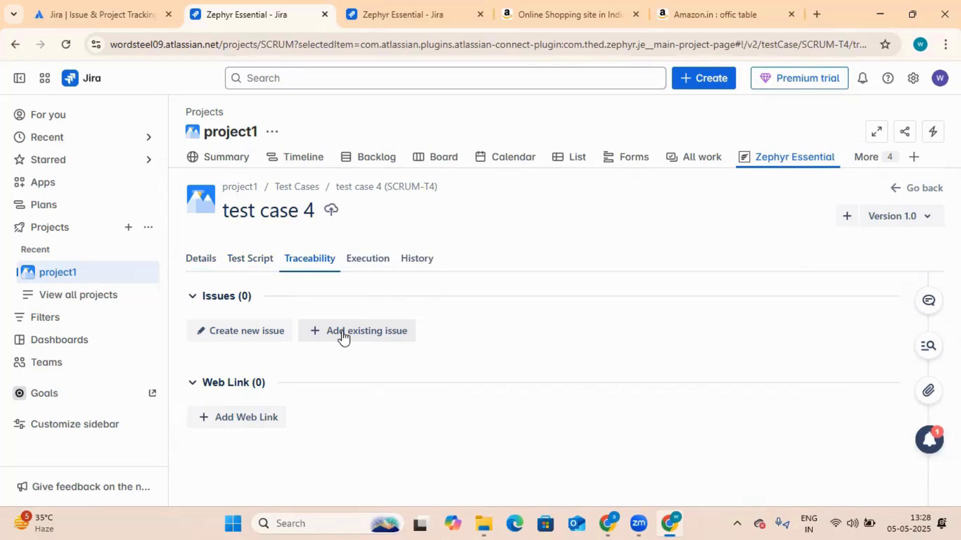
{"action": "left_click", "coordinate": [344, 332]}
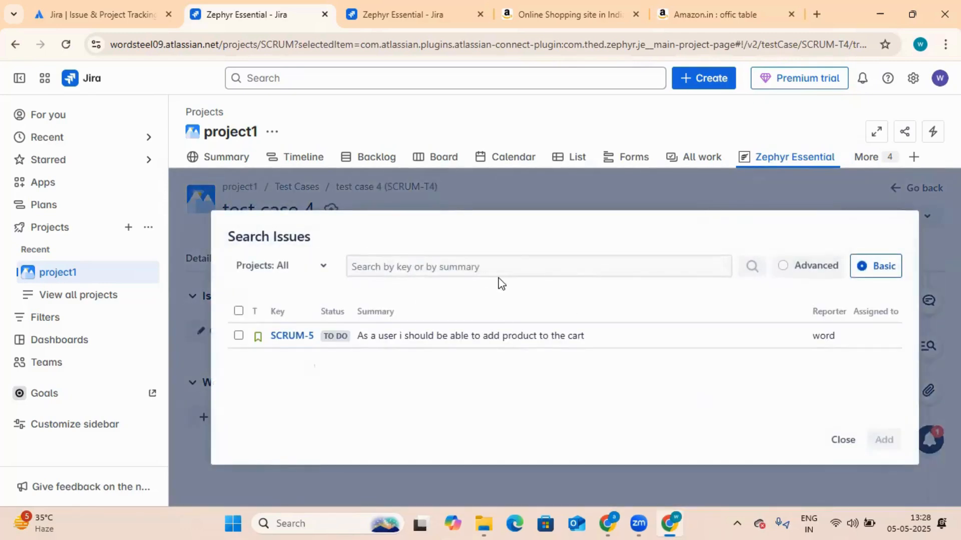
{"action": "left_click", "coordinate": [238, 335]}
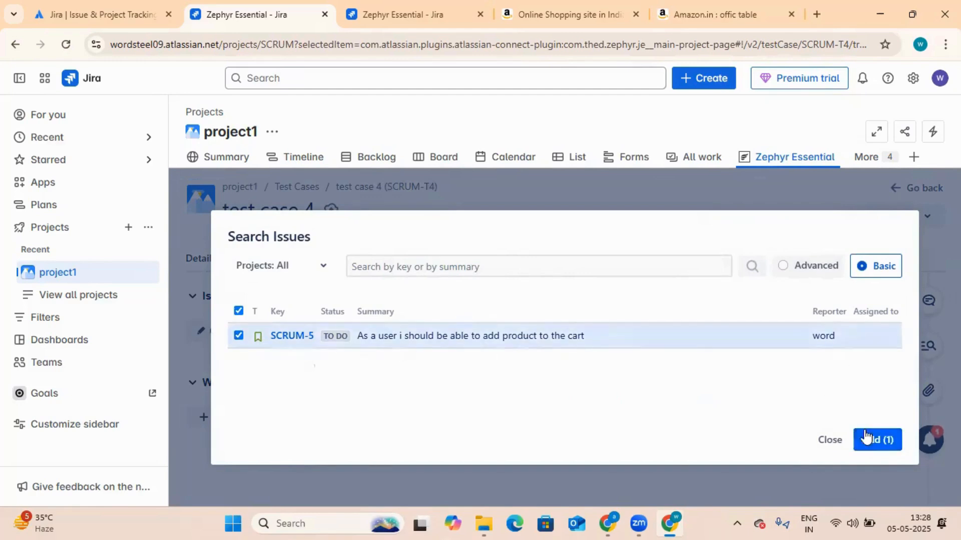
{"action": "left_click", "coordinate": [877, 445]}
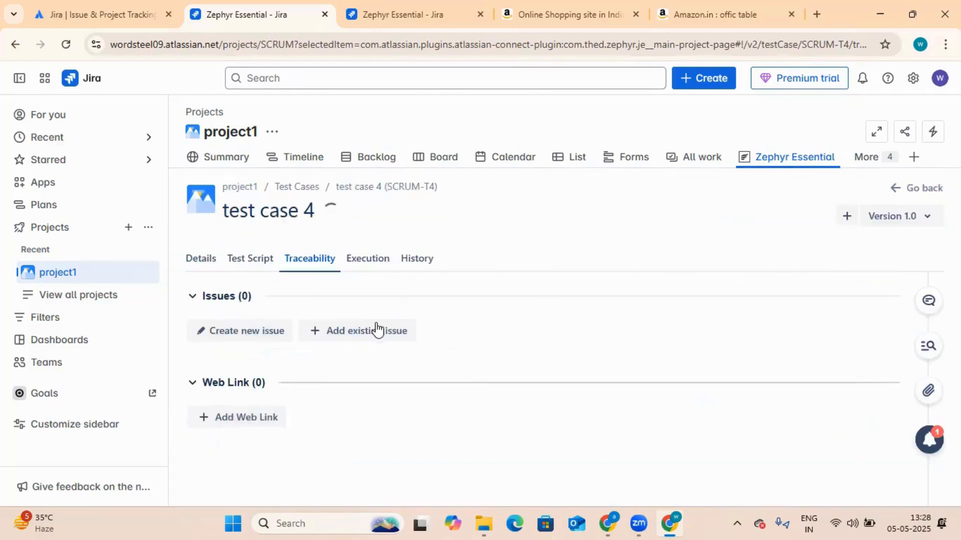
Open the SCRUM-E4 execution of test case 4 and start its execution timer.
{"action": "left_click", "coordinate": [370, 261]}
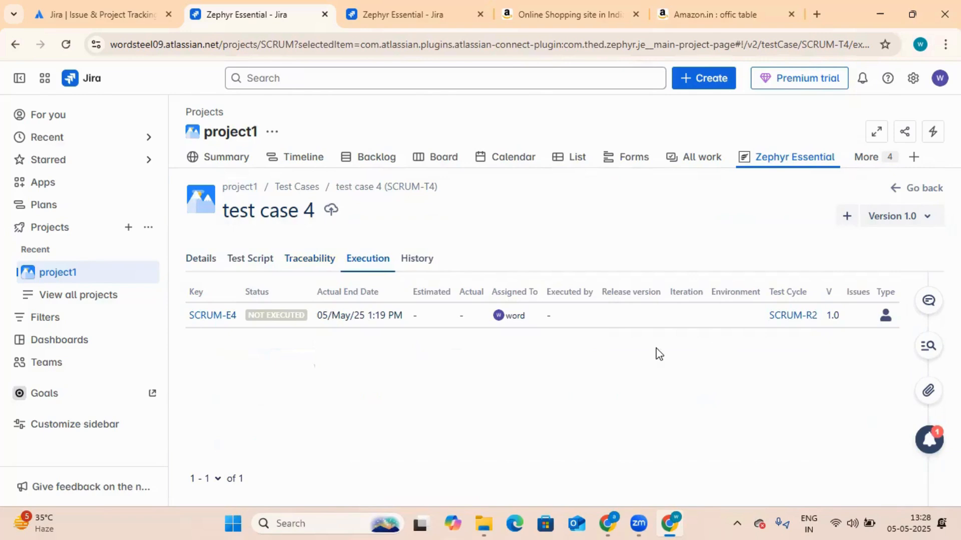
{"action": "left_click", "coordinate": [206, 316]}
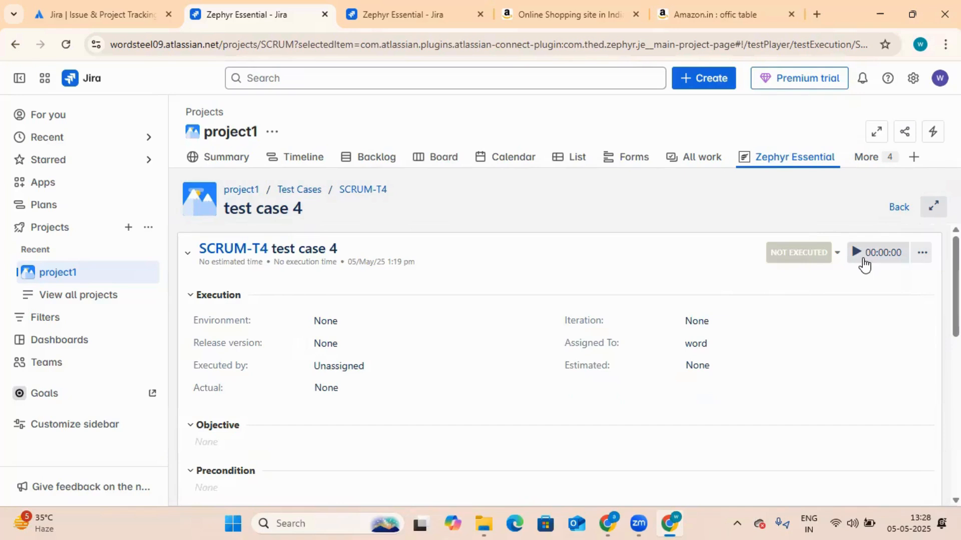
{"action": "left_click", "coordinate": [864, 260]}
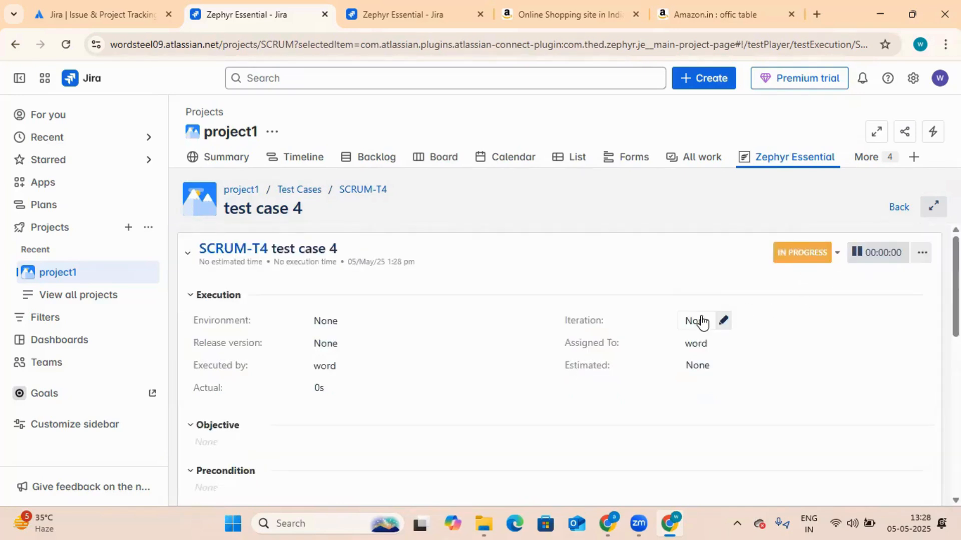
Update the outdated test script in test case 4's execution to the current version.
{"action": "scroll", "coordinate": [557, 315], "scroll_direction": "down", "scroll_amount": 1}
{"action": "scroll", "coordinate": [559, 316], "scroll_direction": "down", "scroll_amount": 5}
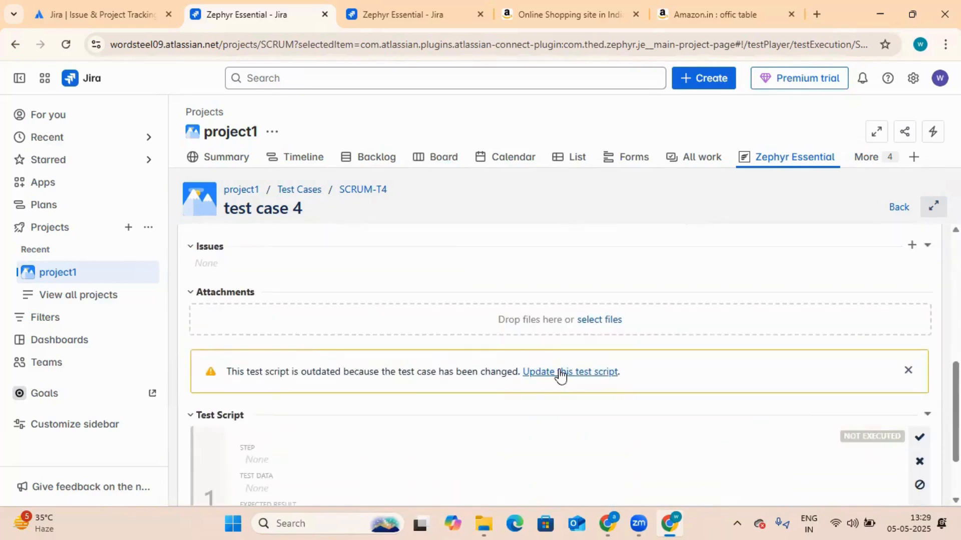
{"action": "left_click", "coordinate": [583, 373]}
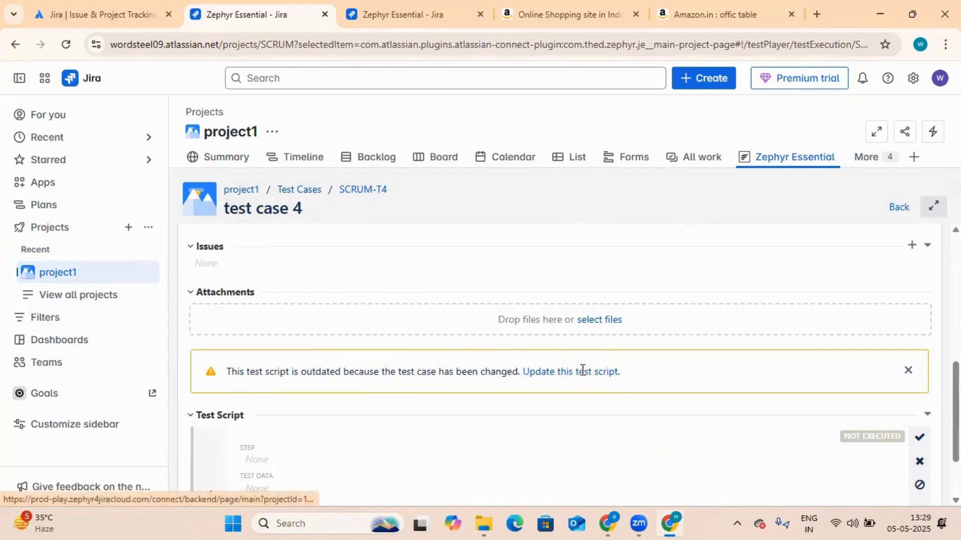
{"action": "left_click", "coordinate": [662, 416]}
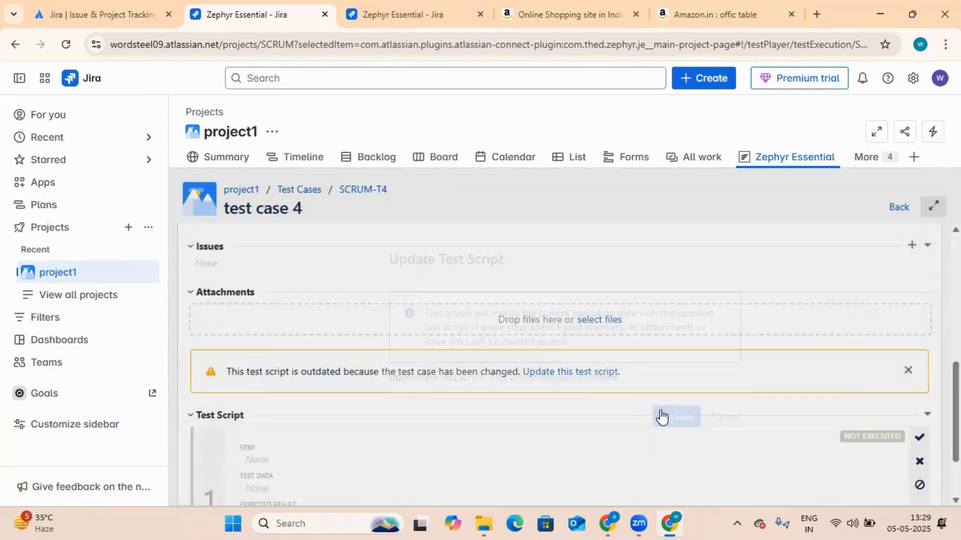
{"action": "scroll", "coordinate": [431, 418], "scroll_direction": "down", "scroll_amount": 1}
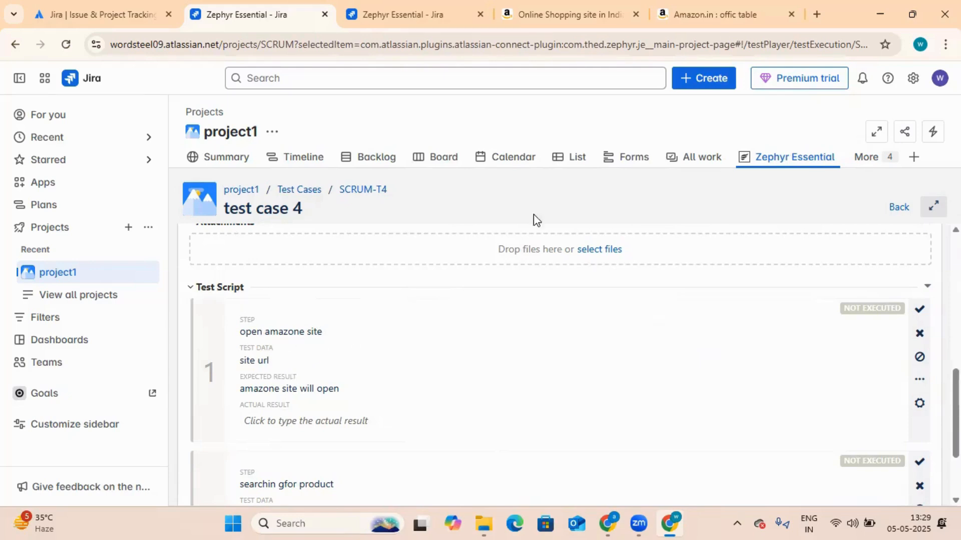
Check that the Amazon site opens in the browser and mark the first script step of test case 4 as Pass.
{"action": "left_click", "coordinate": [575, 15]}
{"action": "left_click_drag", "start_coordinate": [679, 45], "coordinate": [583, 32]}
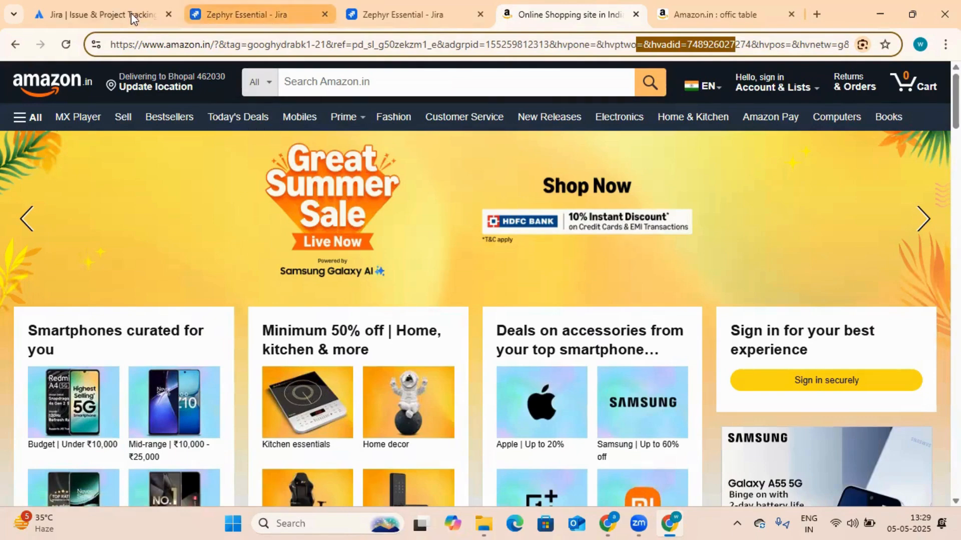
{"action": "left_click", "coordinate": [223, 11]}
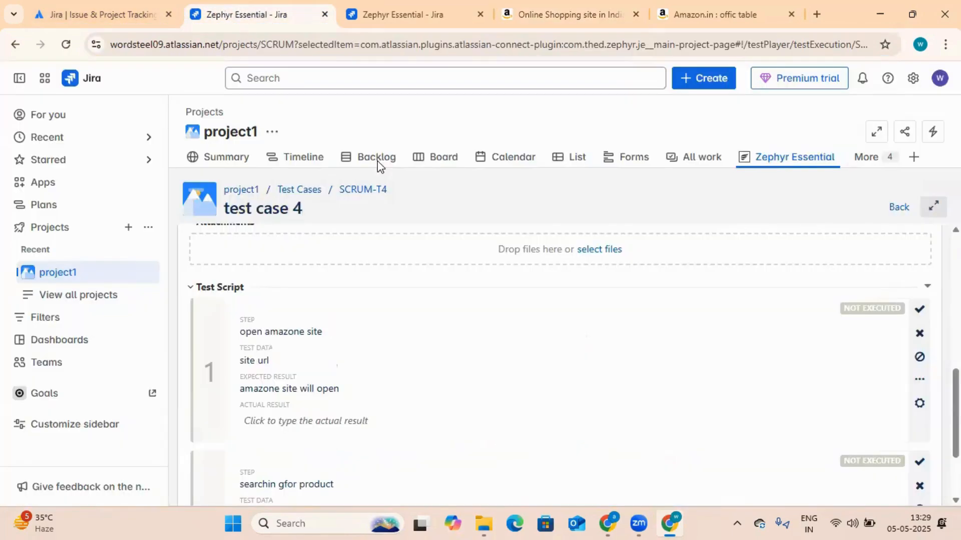
{"action": "left_click", "coordinate": [920, 310]}
Switch to Amazon and search for "imaginary table" to test the second script step.
{"action": "scroll", "coordinate": [682, 407], "scroll_direction": "down", "scroll_amount": 1}
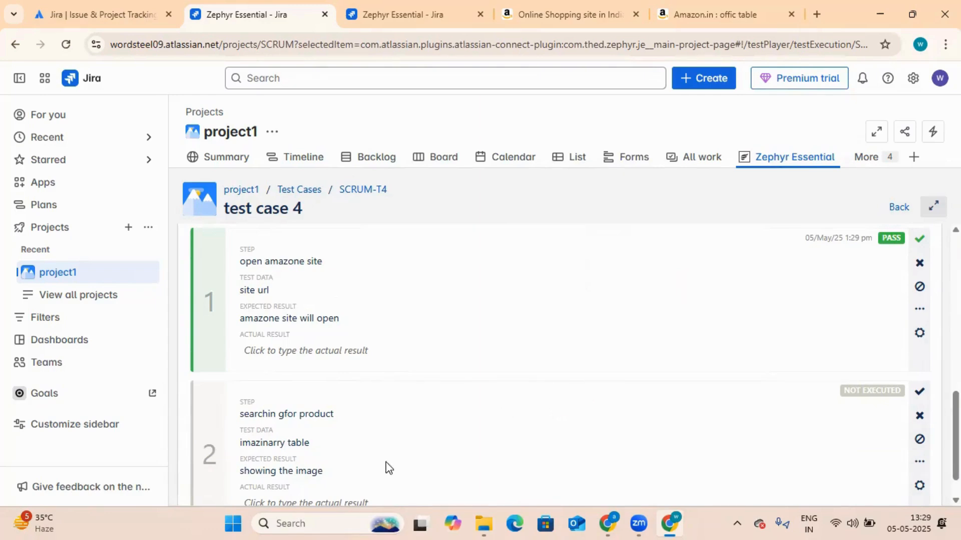
{"action": "scroll", "coordinate": [350, 441], "scroll_direction": "down", "scroll_amount": 1}
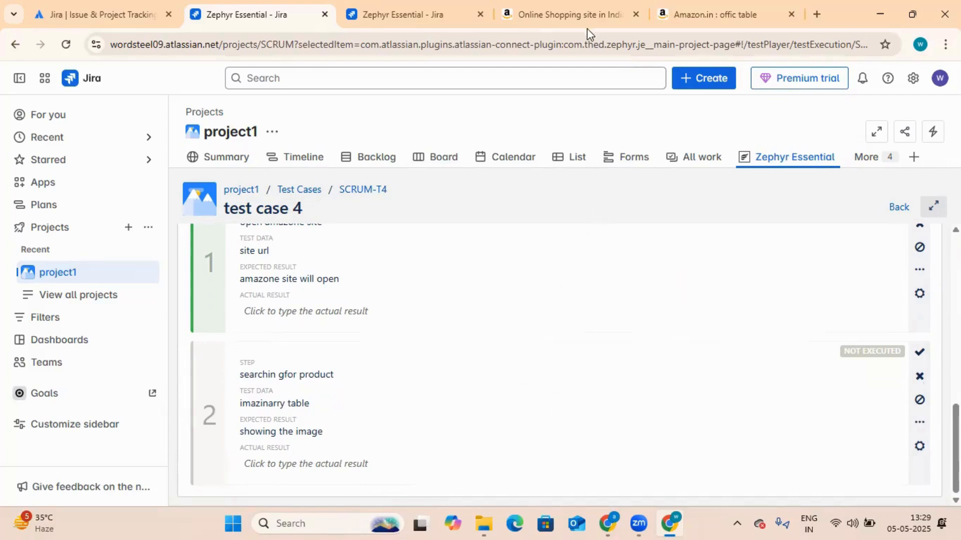
{"action": "left_click", "coordinate": [706, 7]}
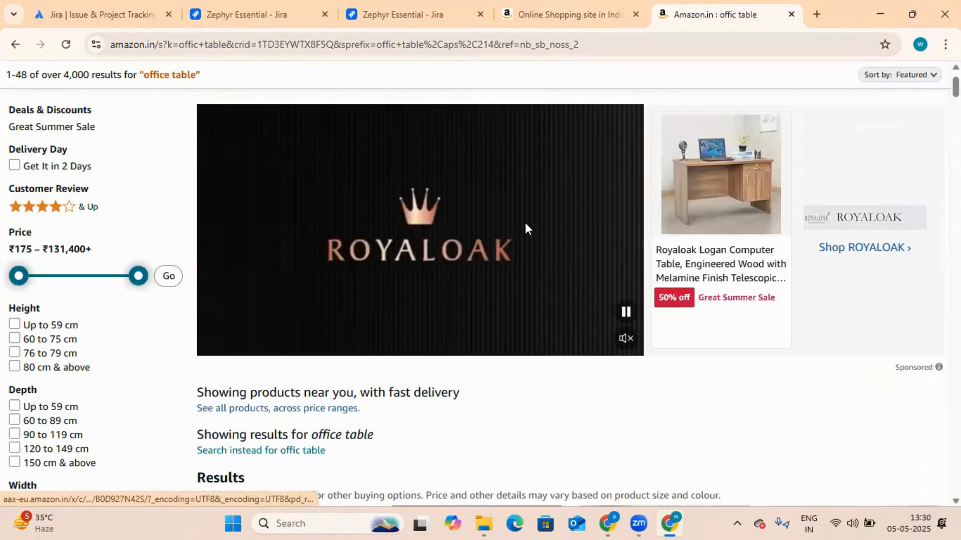
{"action": "left_click", "coordinate": [579, 10]}
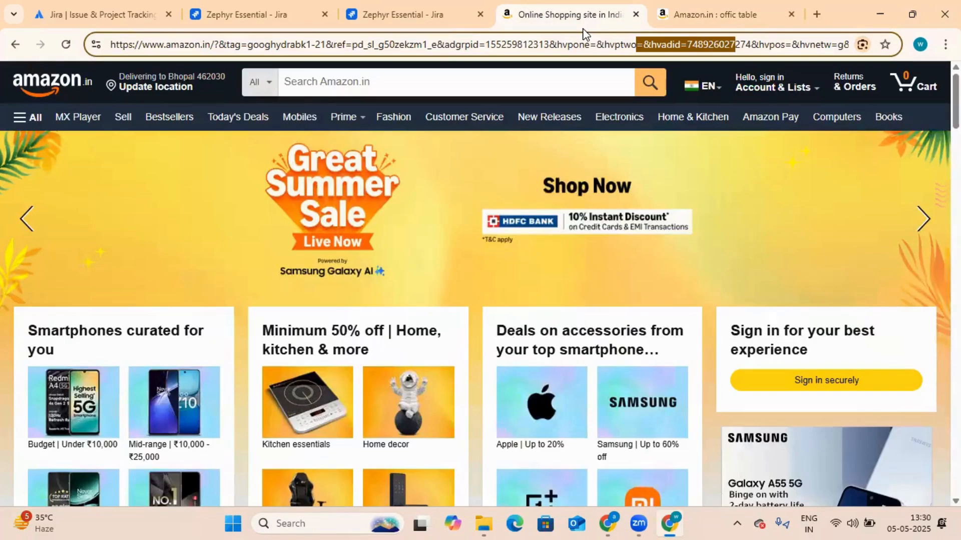
{"action": "left_click", "coordinate": [333, 93]}
{"action": "type", "text": "ima"}
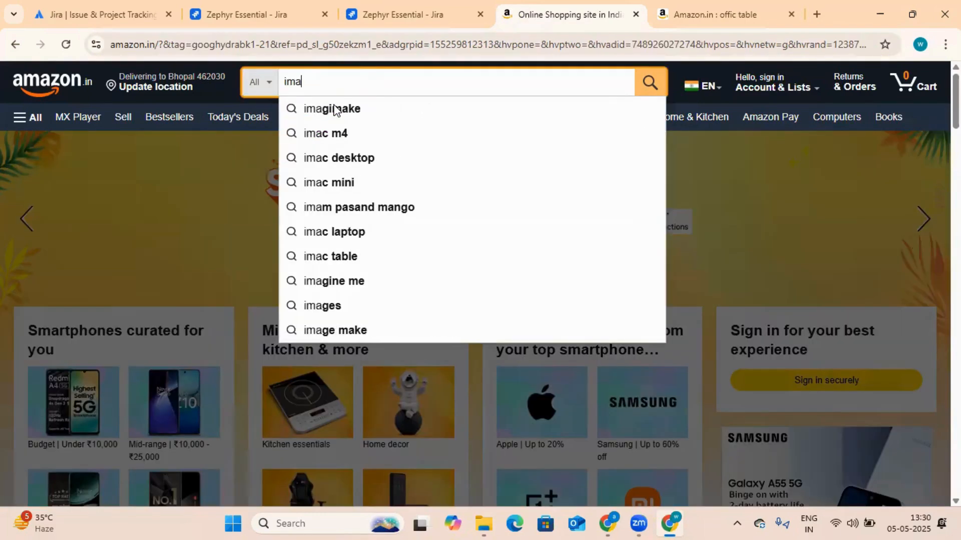
{"action": "type", "text": "ginary"}
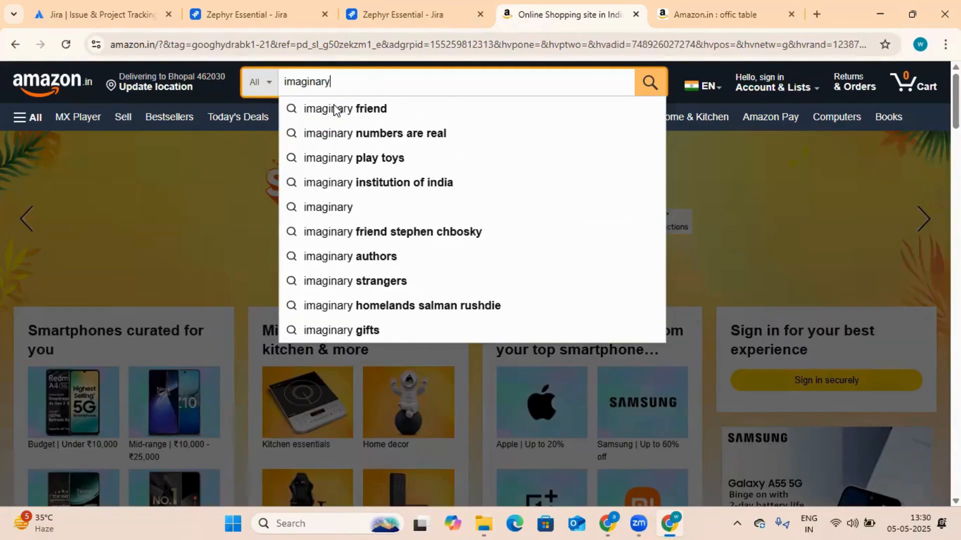
{"action": "key", "text": "Return"}
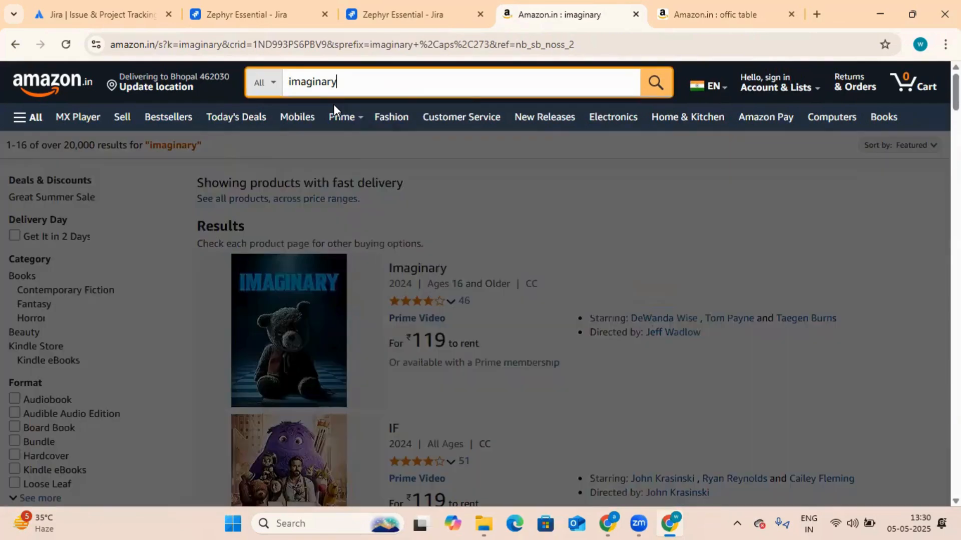
{"action": "type", "text": "table"}
{"action": "key", "text": "Return"}
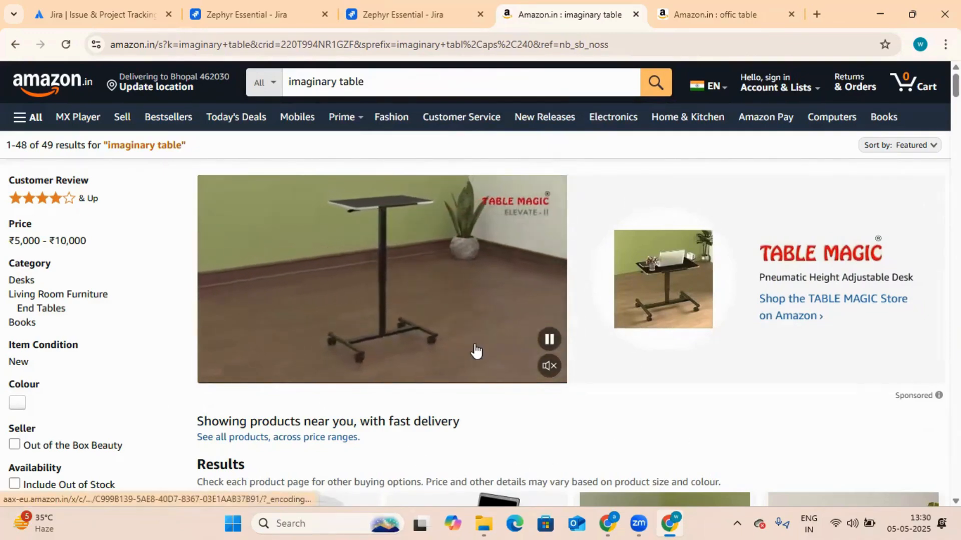
Examine the Amazon table results, mark the second script step of test case 4 as Fail in Zephyr, and review the overall execution status.
{"action": "scroll", "coordinate": [490, 359], "scroll_direction": "down", "scroll_amount": 1}
{"action": "scroll", "coordinate": [491, 360], "scroll_direction": "down", "scroll_amount": 3}
{"action": "scroll", "coordinate": [493, 360], "scroll_direction": "down", "scroll_amount": 1}
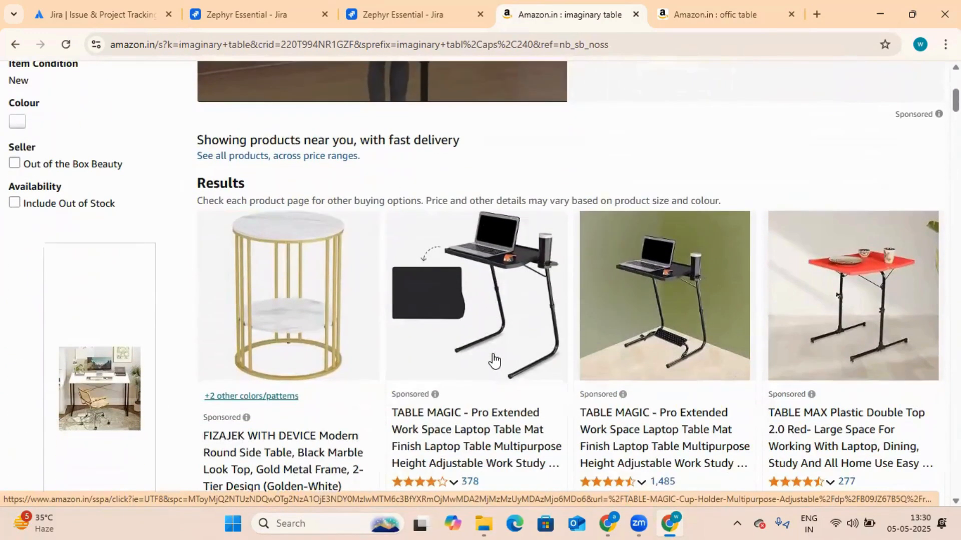
{"action": "scroll", "coordinate": [480, 341], "scroll_direction": "up", "scroll_amount": 3}
{"action": "scroll", "coordinate": [480, 340], "scroll_direction": "up", "scroll_amount": 1}
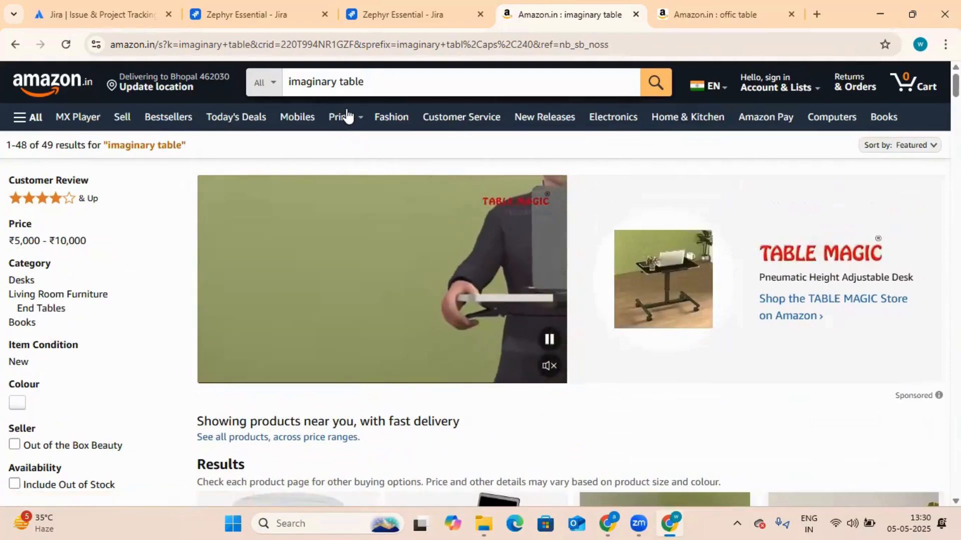
{"action": "scroll", "coordinate": [323, 278], "scroll_direction": "down", "scroll_amount": 4}
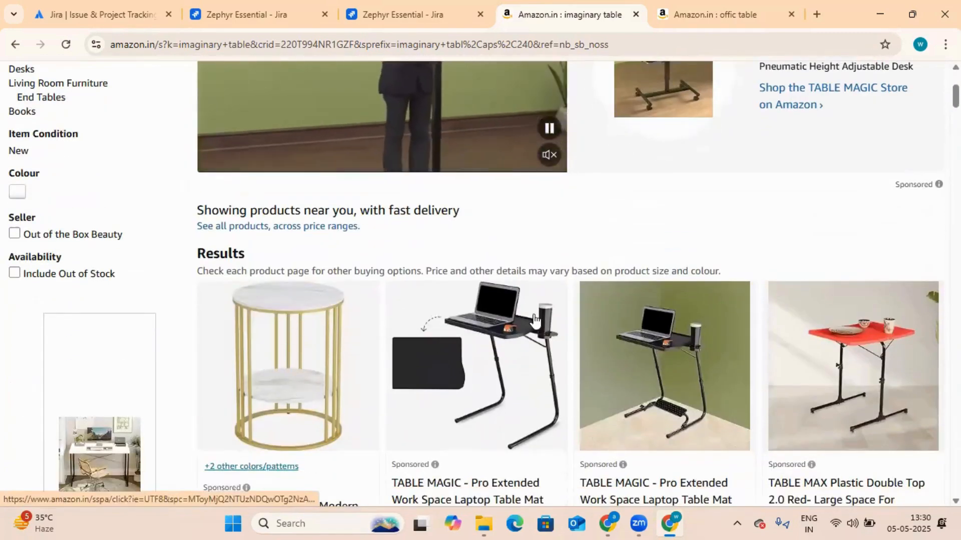
{"action": "scroll", "coordinate": [557, 240], "scroll_direction": "up", "scroll_amount": 4}
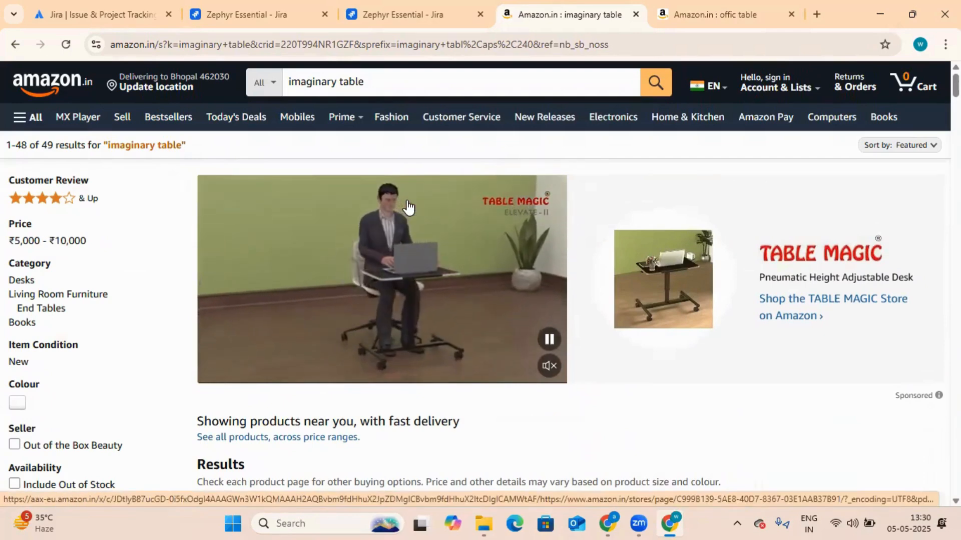
{"action": "left_click", "coordinate": [279, 15]}
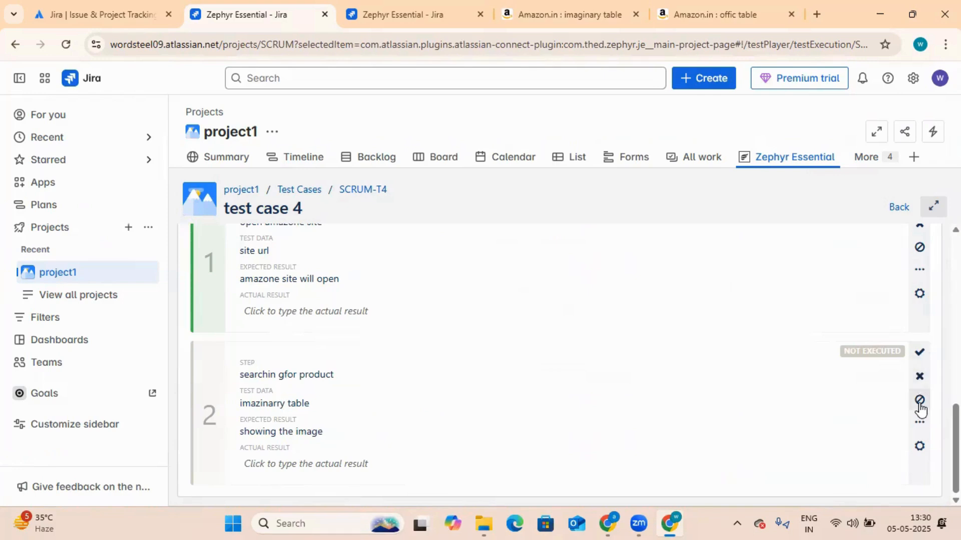
{"action": "left_click", "coordinate": [922, 377]}
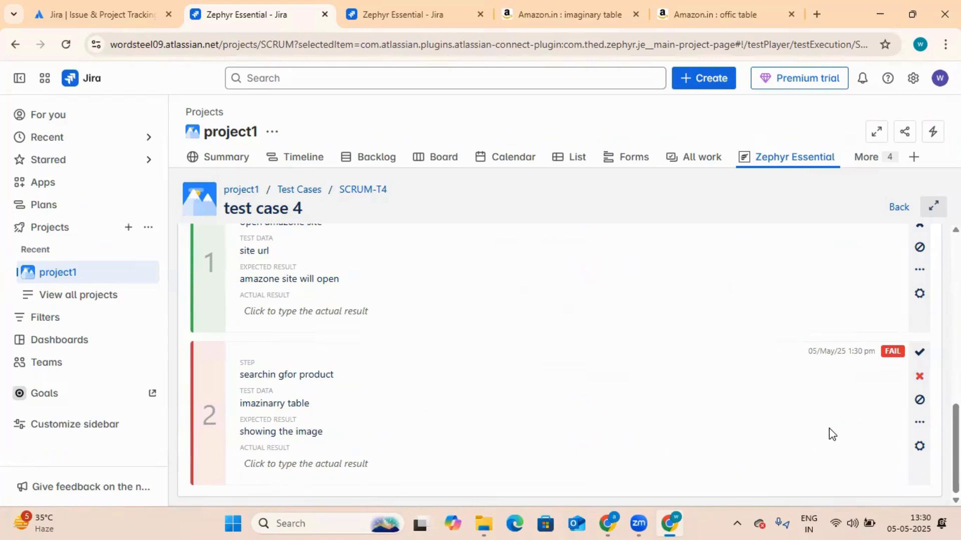
{"action": "scroll", "coordinate": [830, 433], "scroll_direction": "up", "scroll_amount": 15}
{"action": "scroll", "coordinate": [829, 434], "scroll_direction": "up", "scroll_amount": 2}
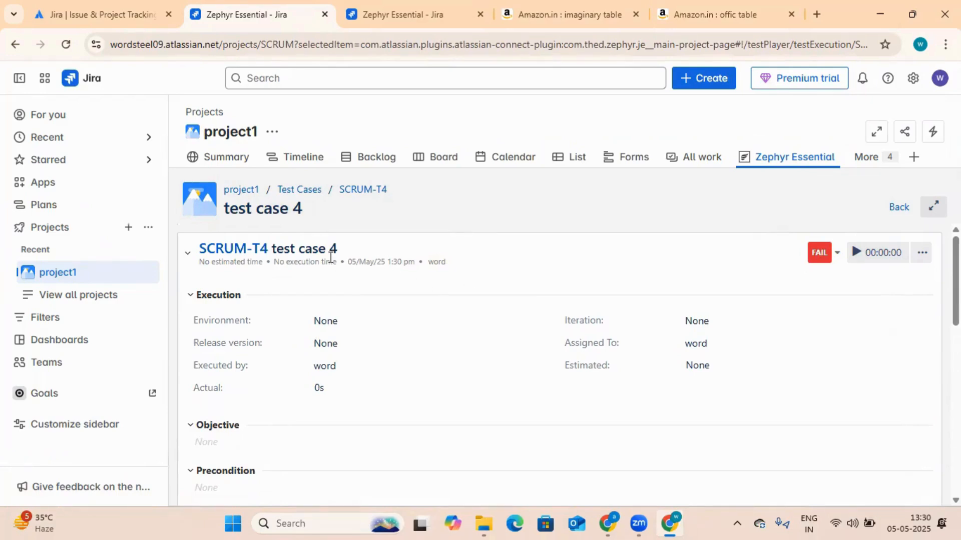
Reopen test case 4 from the test case list and start a new Bug issue in its traceability.
{"action": "left_click", "coordinate": [316, 197]}
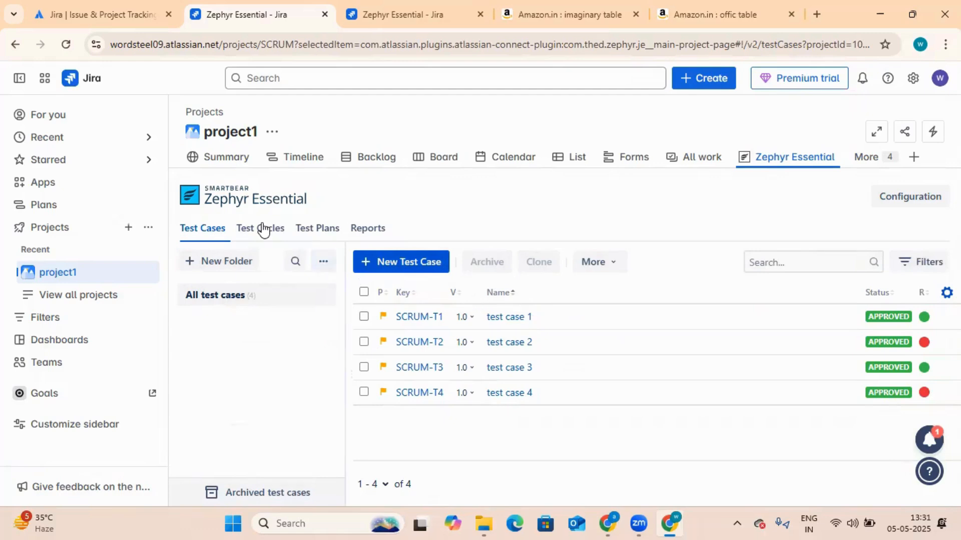
{"action": "left_click", "coordinate": [518, 394]}
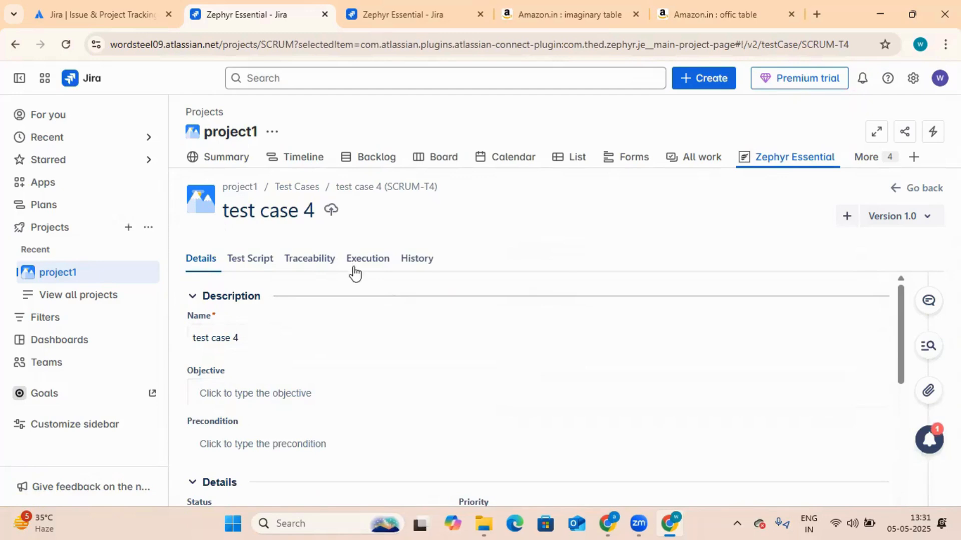
{"action": "left_click", "coordinate": [304, 262]}
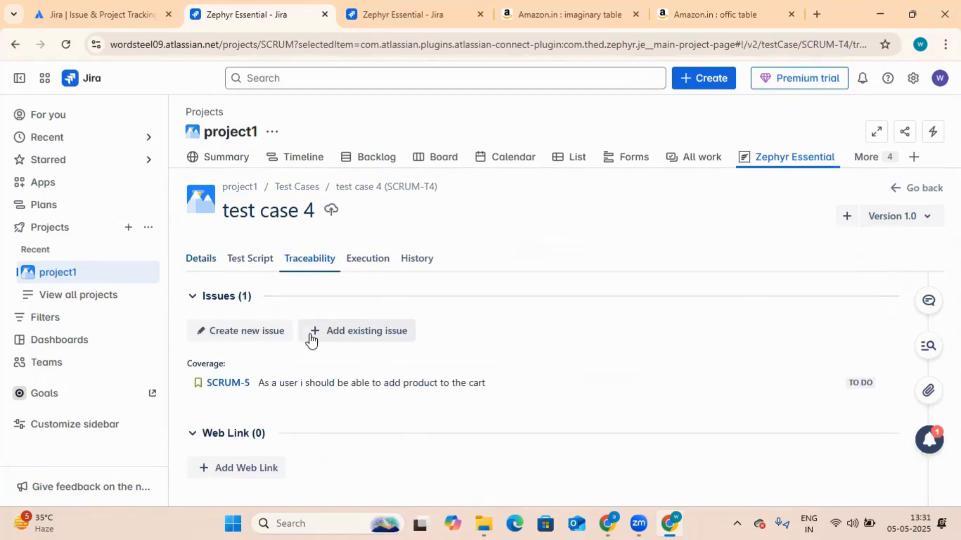
{"action": "left_click", "coordinate": [272, 339]}
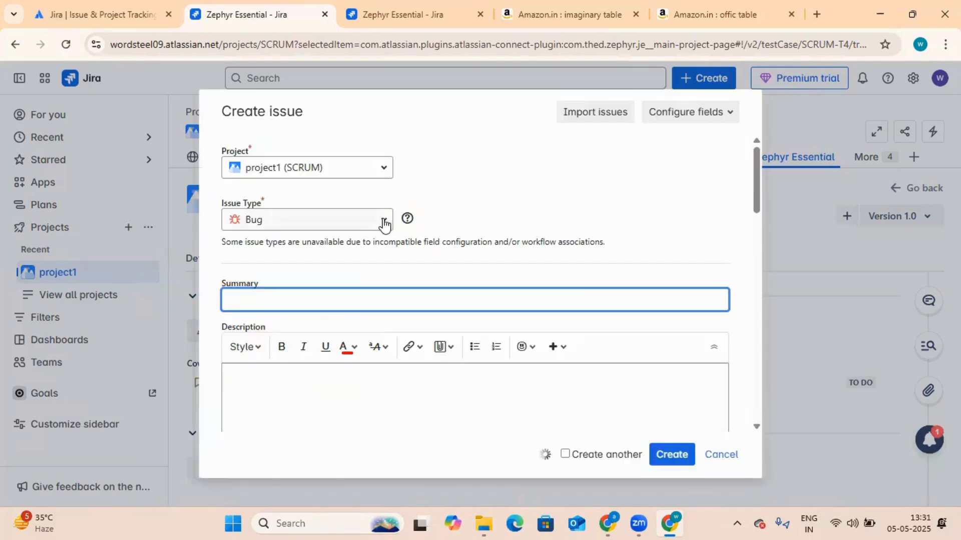
{"action": "left_click", "coordinate": [386, 221]}
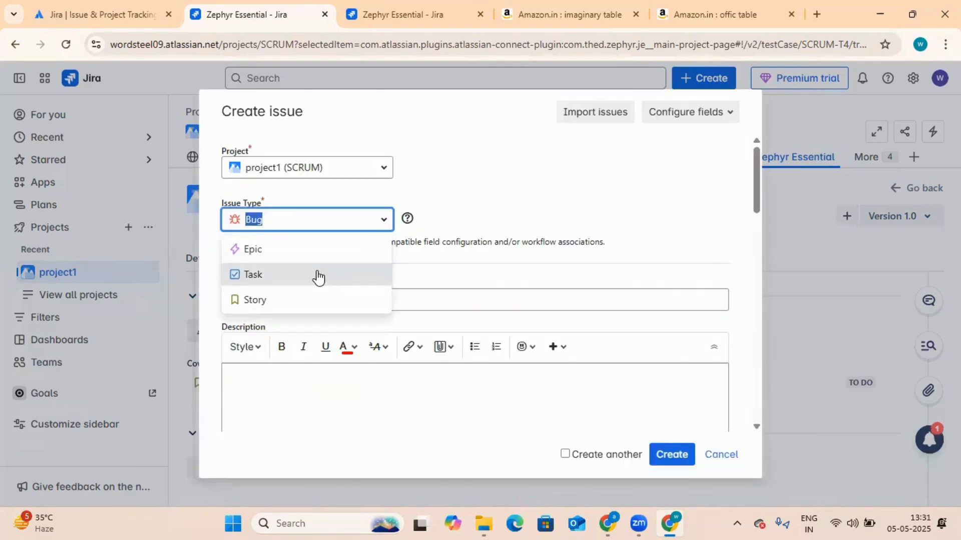
{"action": "left_click", "coordinate": [307, 220]}
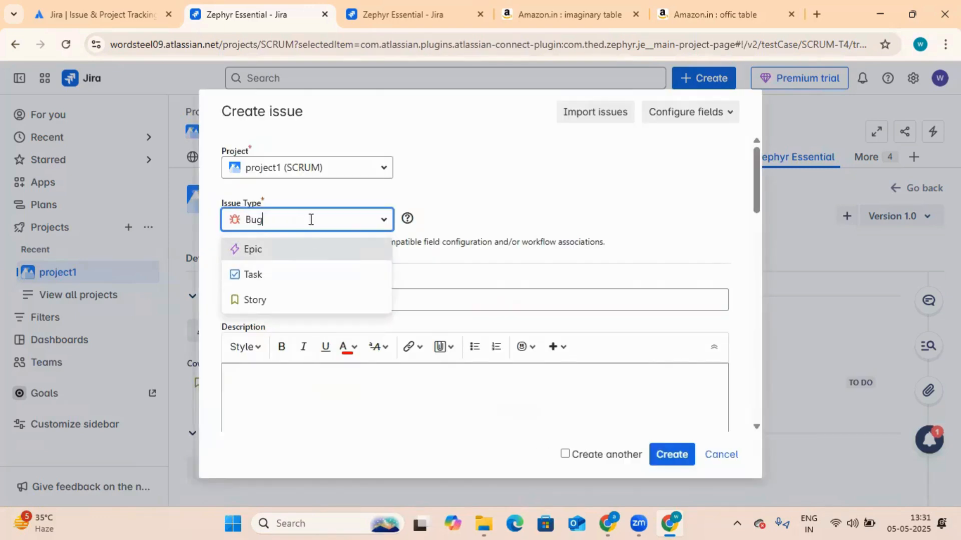
{"action": "left_click", "coordinate": [509, 169]}
Enter the bug's summary as "After searching for product the result is not shown.".
{"action": "left_click", "coordinate": [408, 309]}
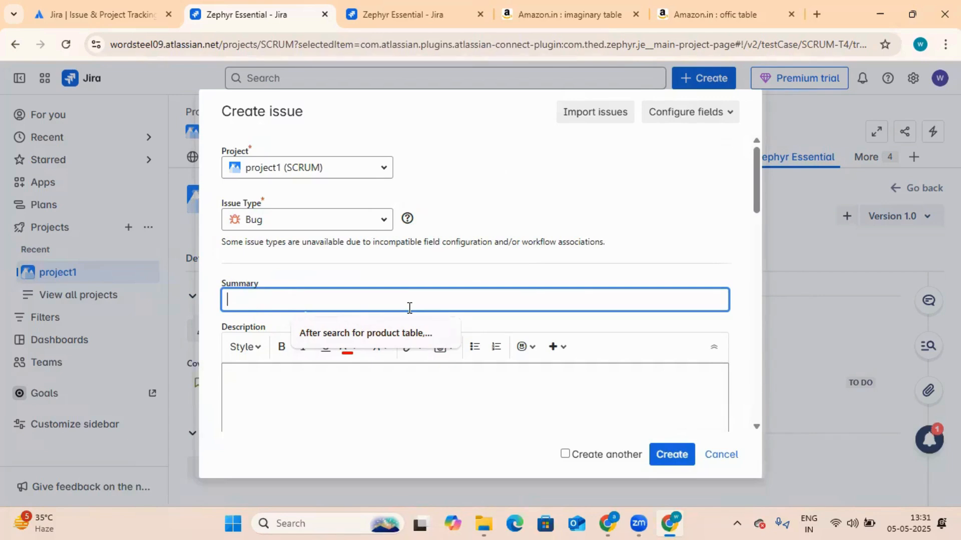
{"action": "type", "text": "After searching for "}
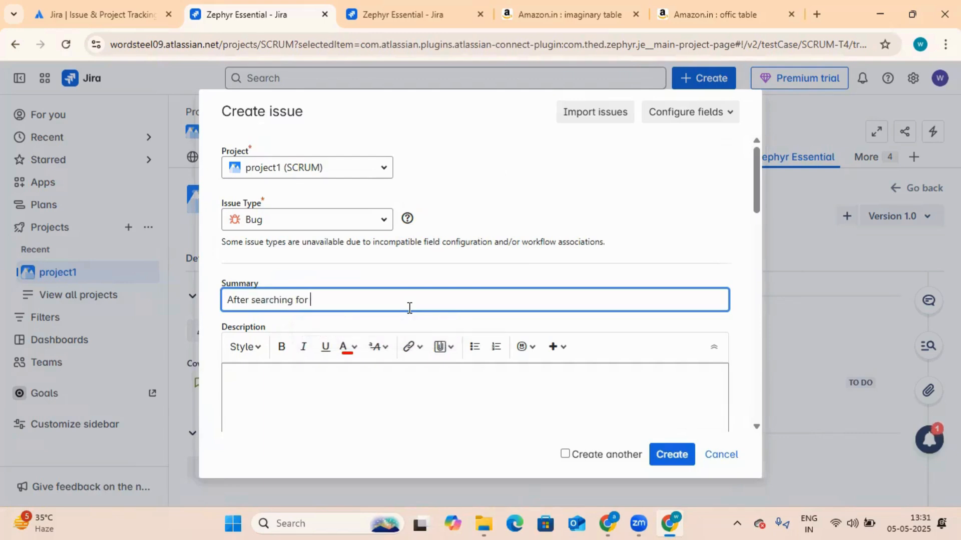
{"action": "type", "text": "product the result"}
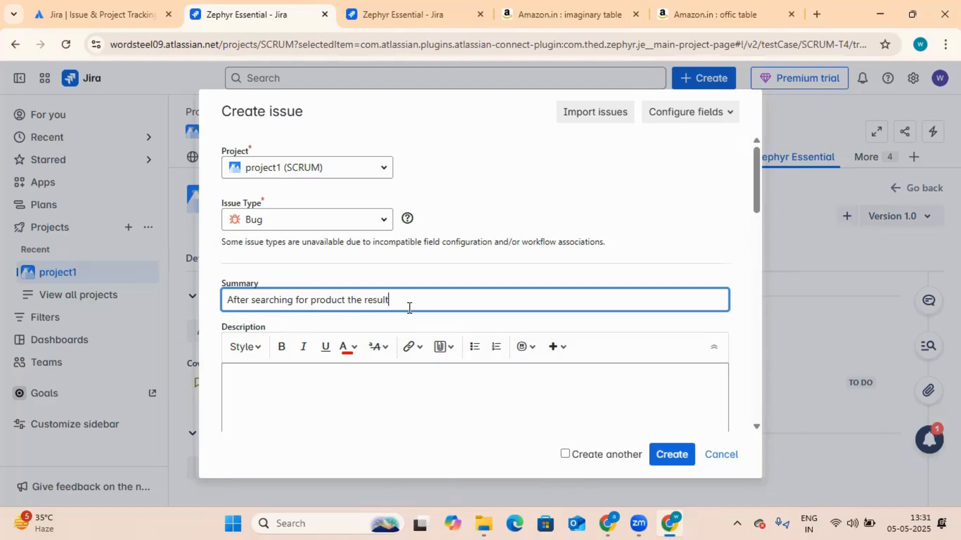
{"action": "type", "text": " is not shown"}
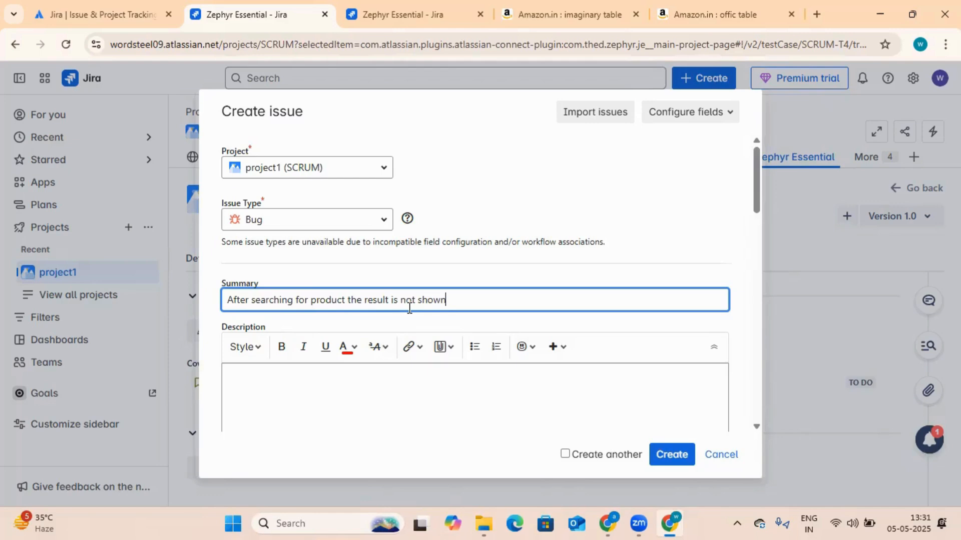
{"action": "type", "text": ", "}
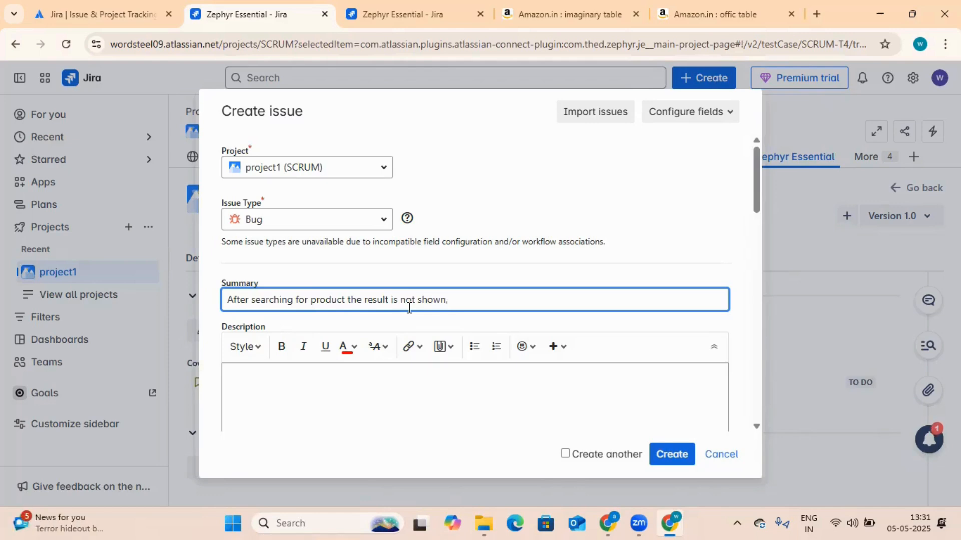
Append "404 page not found error" to the bug's summary and set its linked issue relation to "is blocked by".
{"action": "type", "text": "404 page not found error"}
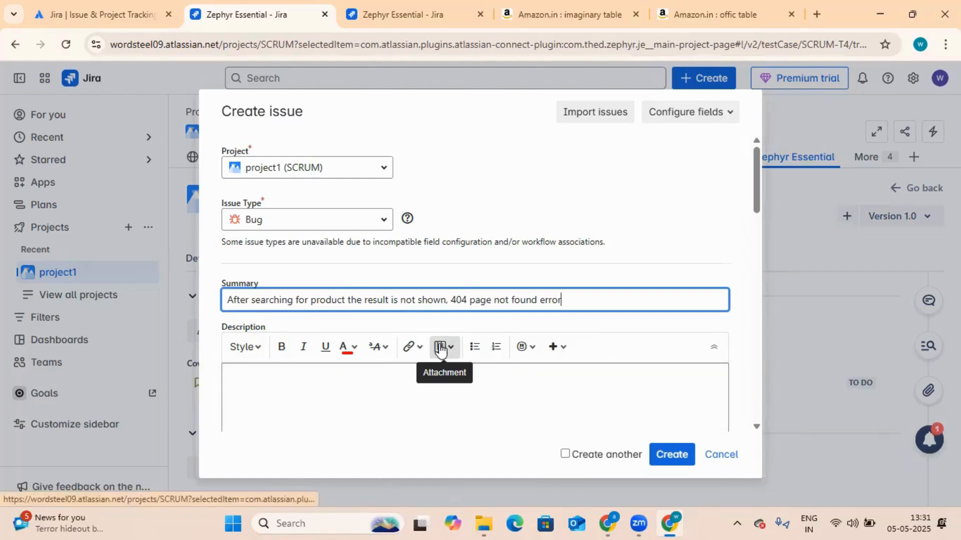
{"action": "scroll", "coordinate": [492, 326], "scroll_direction": "down", "scroll_amount": 1}
{"action": "scroll", "coordinate": [493, 326], "scroll_direction": "down", "scroll_amount": 5}
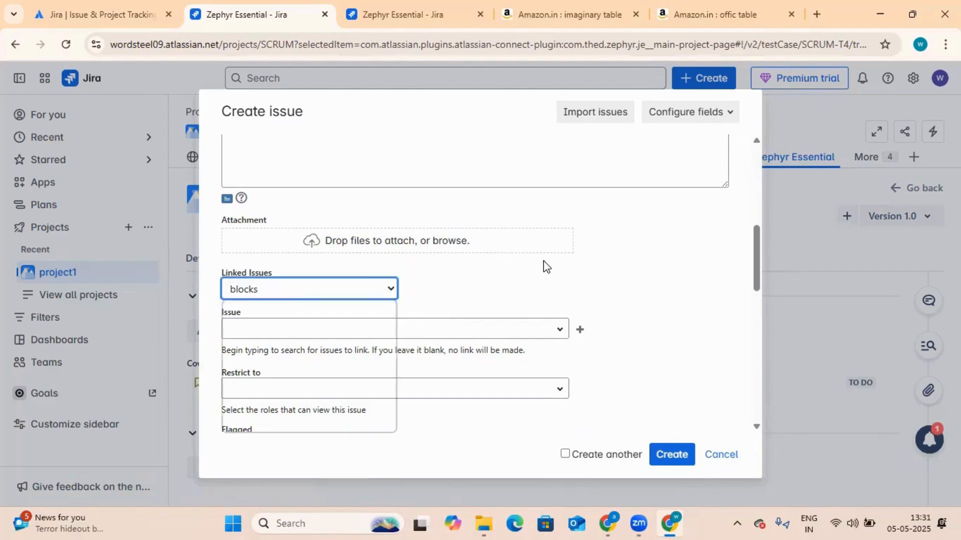
{"action": "left_click", "coordinate": [350, 289]}
{"action": "left_click", "coordinate": [326, 329]}
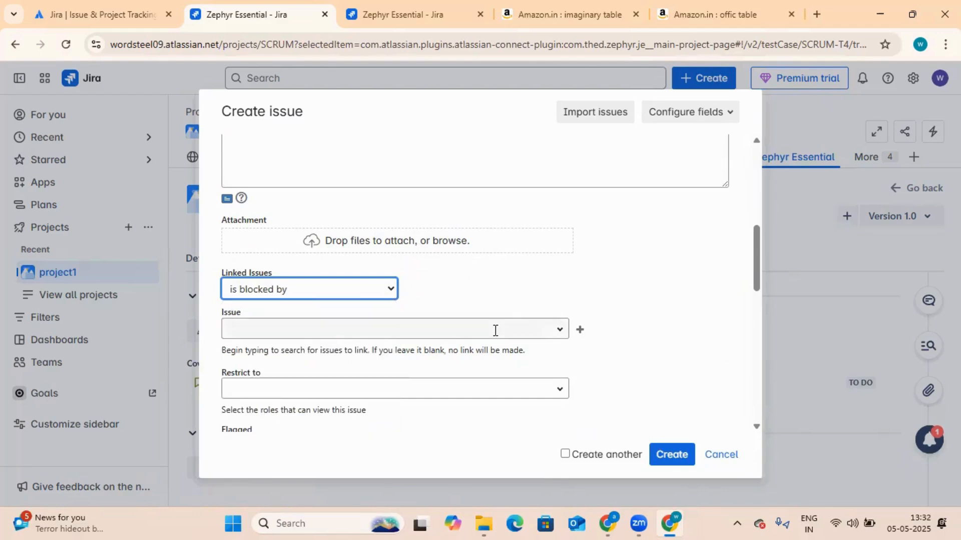
Try to create the bug with "story" entered as the linked issue.
{"action": "left_click", "coordinate": [558, 331]}
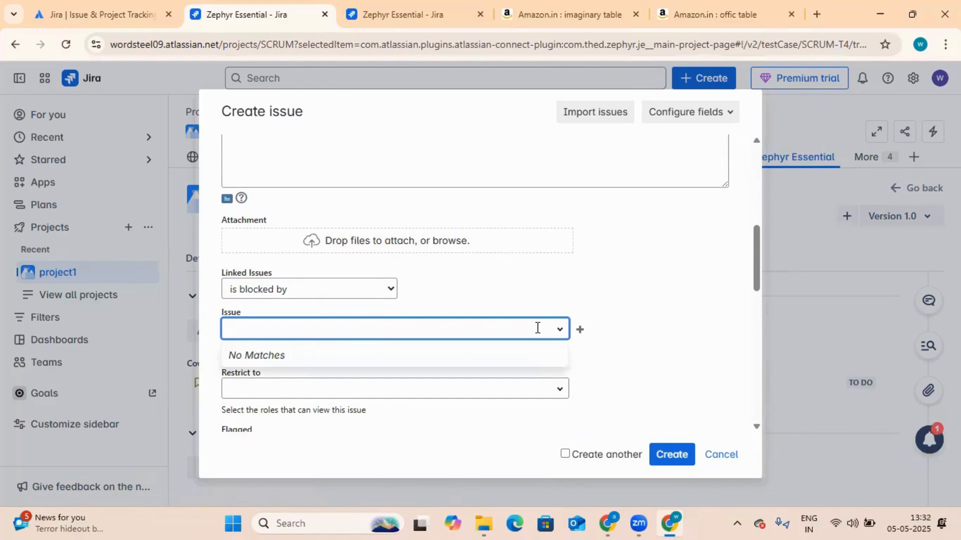
{"action": "type", "text": "st"}
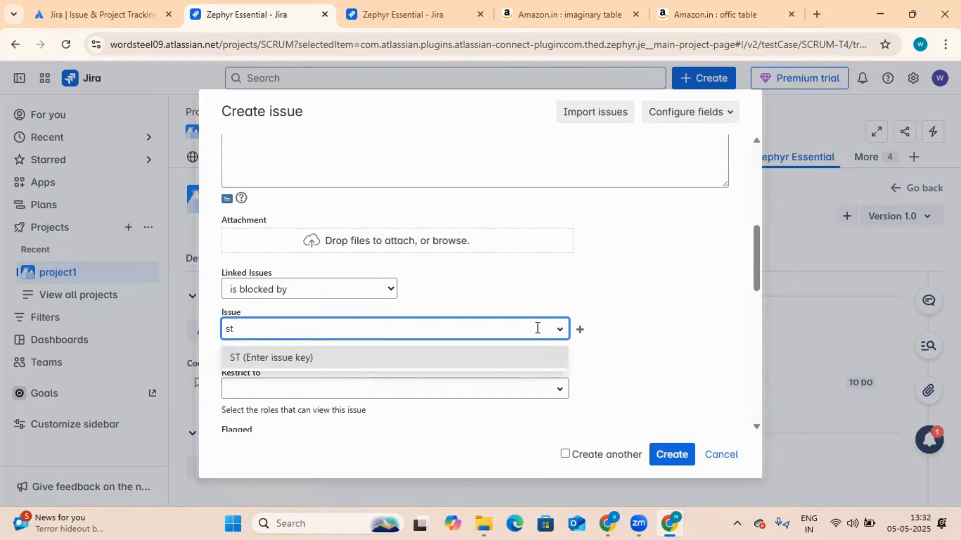
{"action": "type", "text": "ory"}
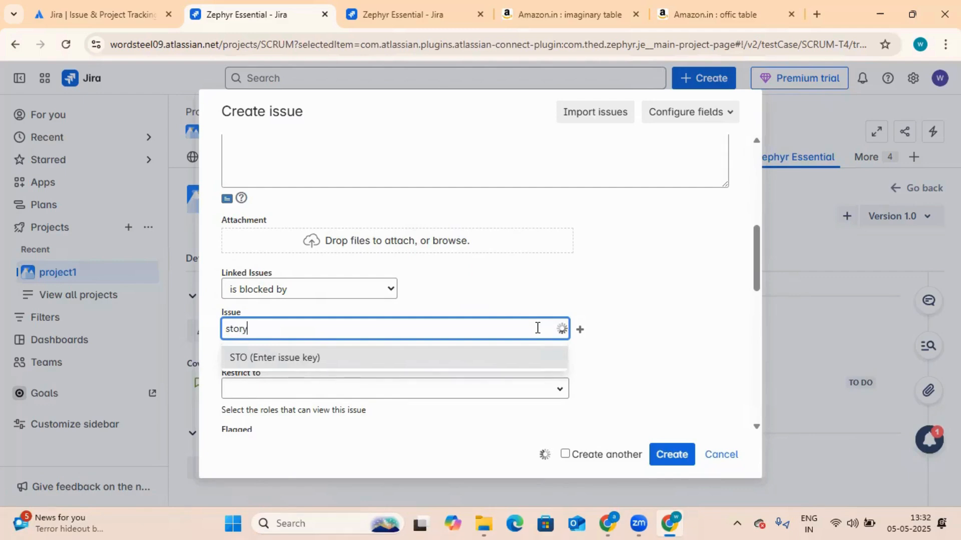
{"action": "key", "text": "Return"}
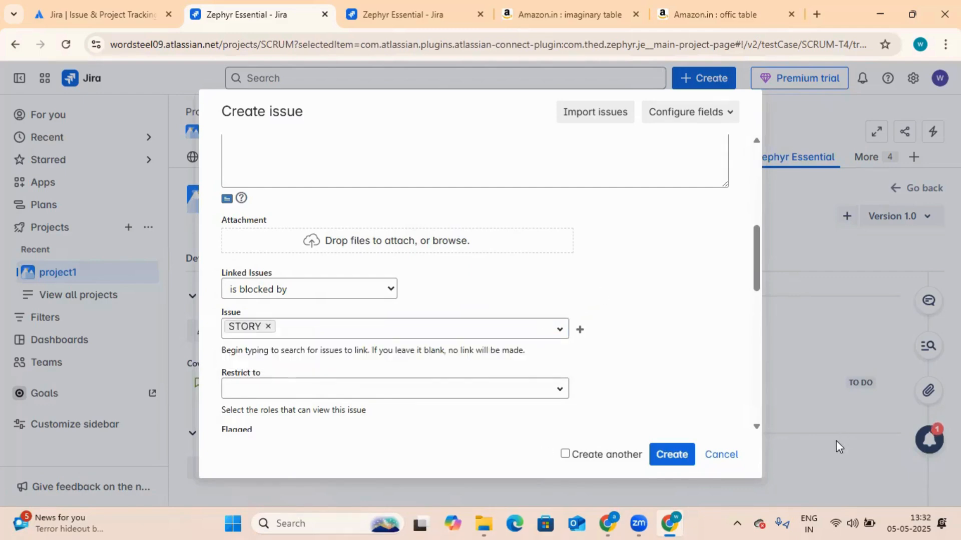
{"action": "scroll", "coordinate": [700, 395], "scroll_direction": "down", "scroll_amount": 3}
{"action": "left_click", "coordinate": [671, 457]}
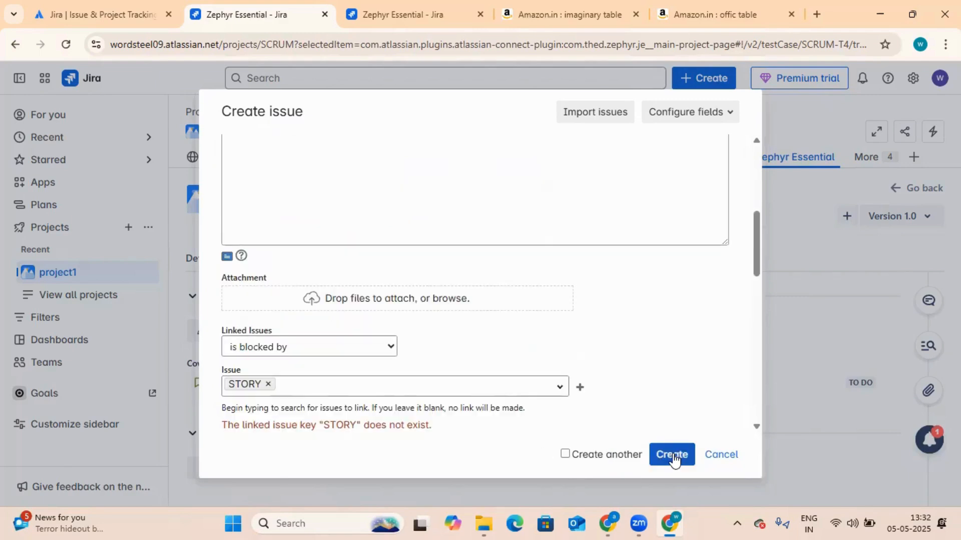
Remove the STORY entry from the linked issue field and create the bug.
{"action": "scroll", "coordinate": [686, 399], "scroll_direction": "down", "scroll_amount": 3}
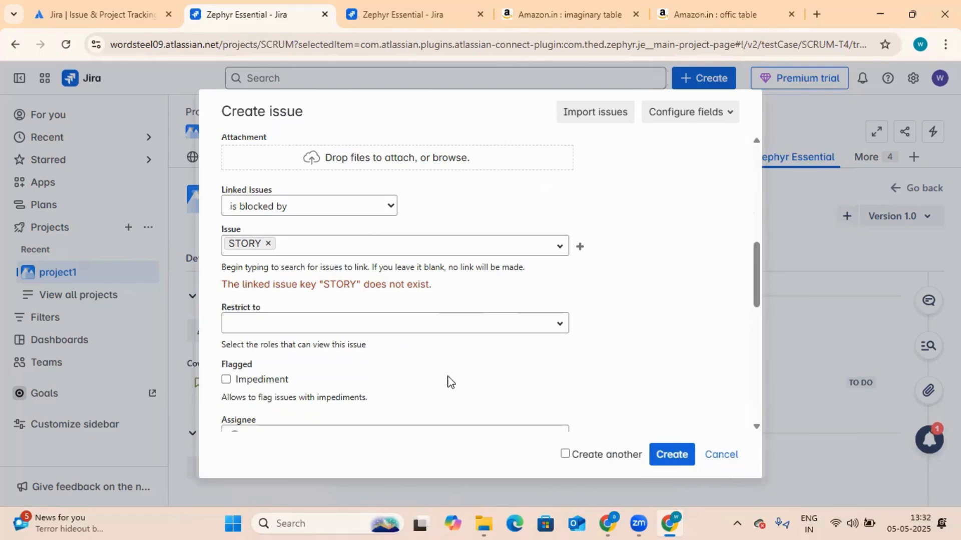
{"action": "left_click", "coordinate": [268, 244]}
{"action": "left_click", "coordinate": [671, 454]}
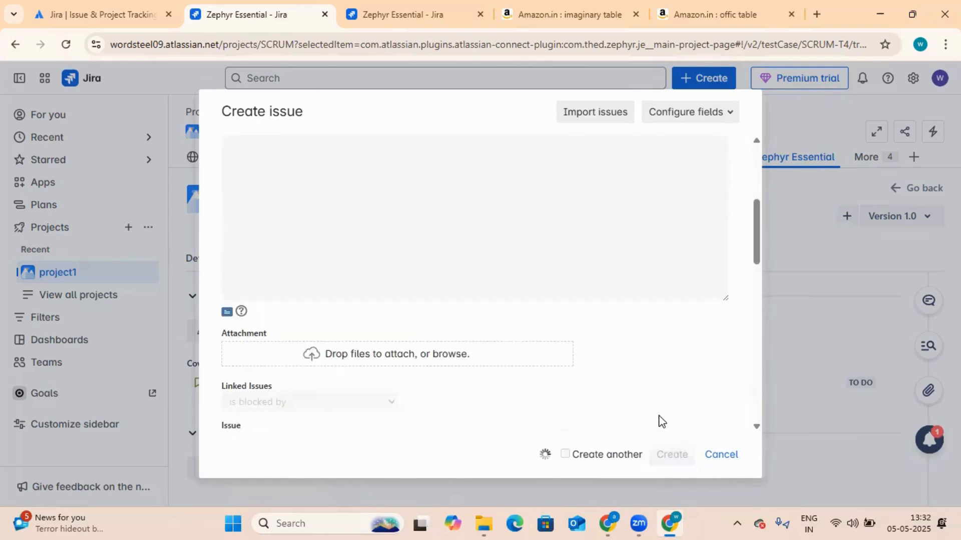
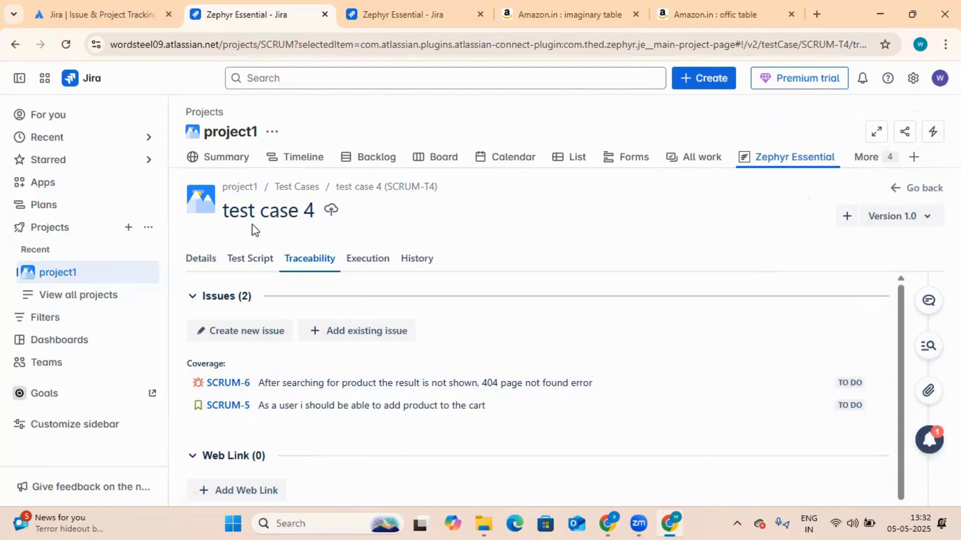
Find the 404 page not found bug in the project1 backlog and assign it to yourself.
{"action": "left_click", "coordinate": [375, 156]}
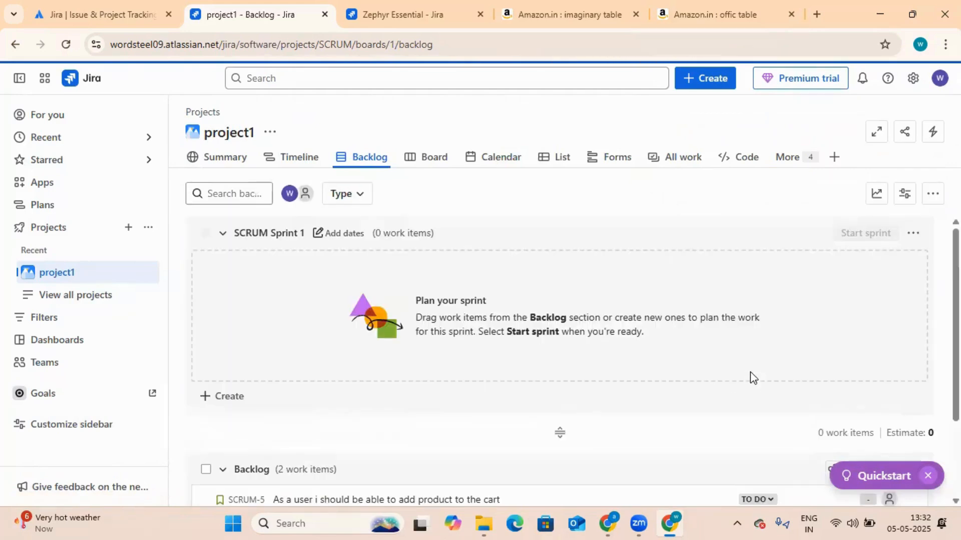
{"action": "scroll", "coordinate": [543, 356], "scroll_direction": "down", "scroll_amount": 2}
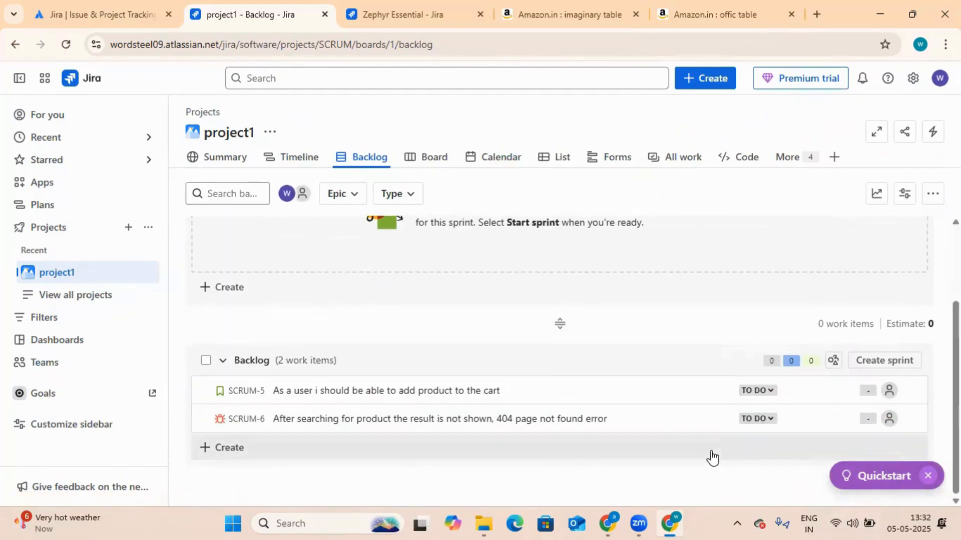
{"action": "left_click", "coordinate": [889, 420]}
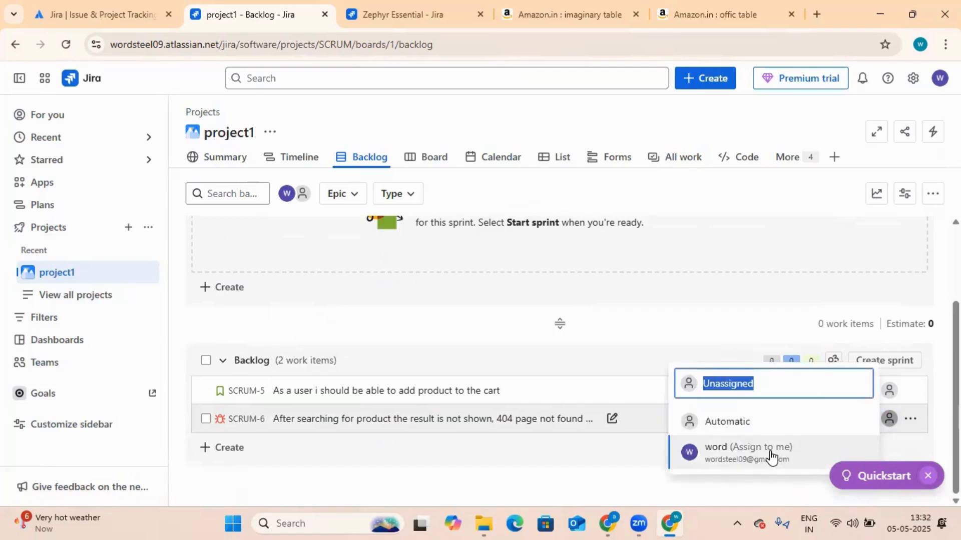
{"action": "left_click", "coordinate": [770, 457]}
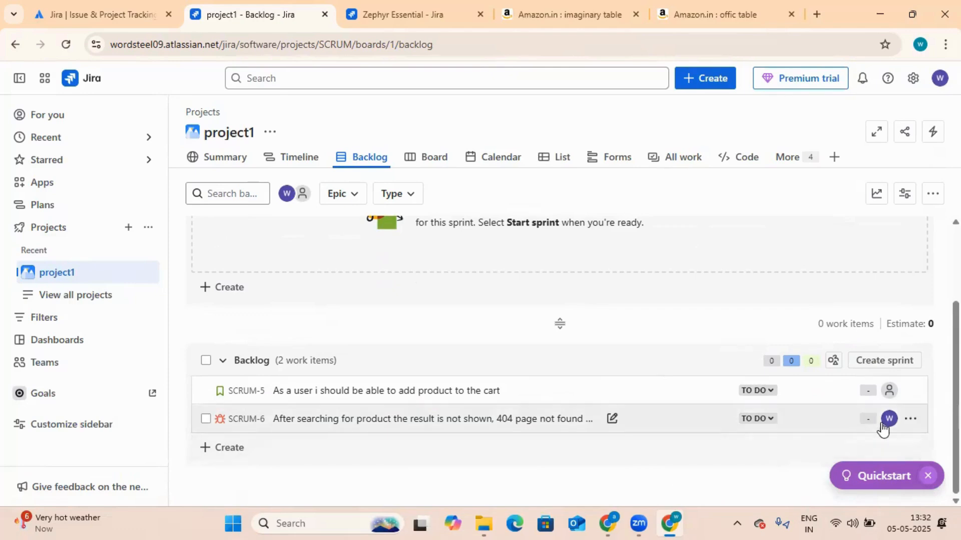
Open the assigned bug and save a numbered description: "open the site = url" and "searching for table - offic table.".
{"action": "left_click", "coordinate": [470, 420]}
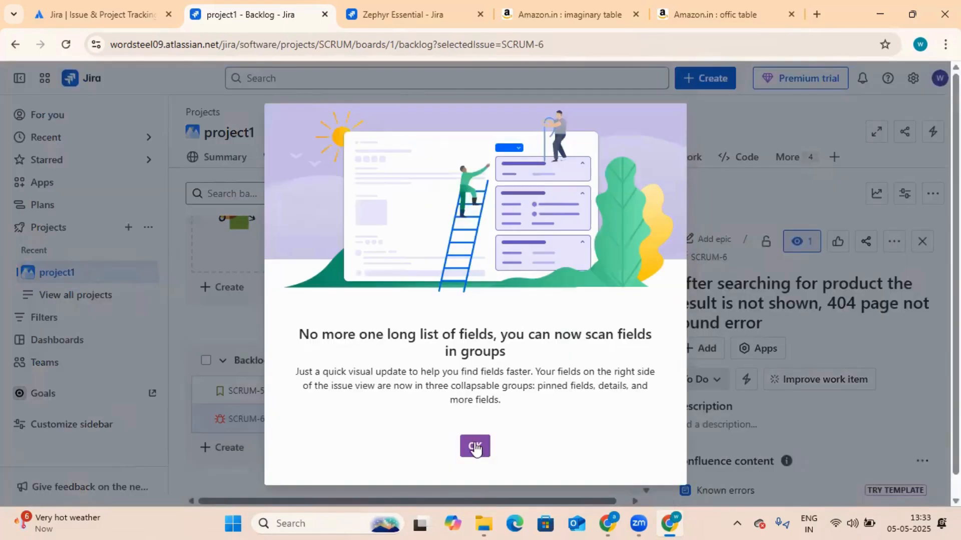
{"action": "left_click", "coordinate": [476, 445]}
{"action": "scroll", "coordinate": [812, 421], "scroll_direction": "down", "scroll_amount": 2}
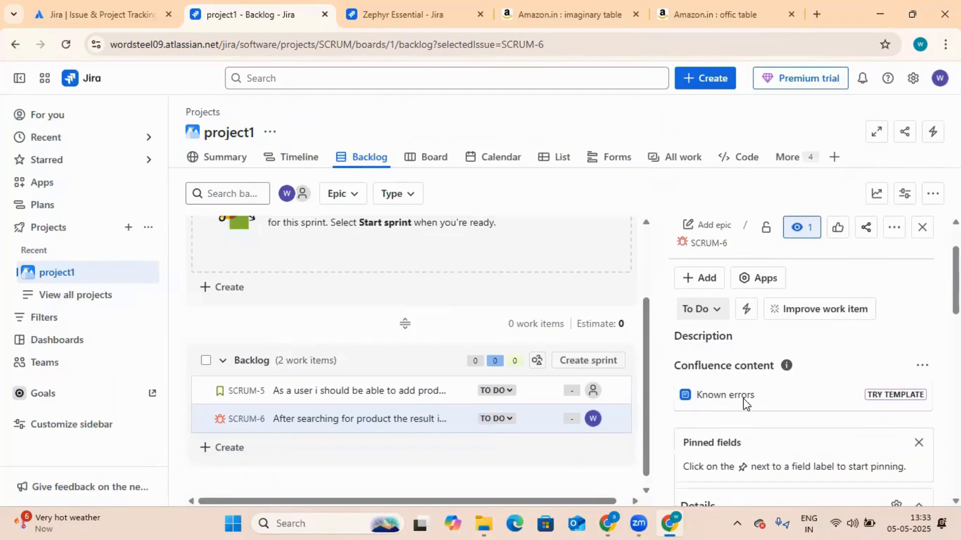
{"action": "left_click", "coordinate": [731, 383]}
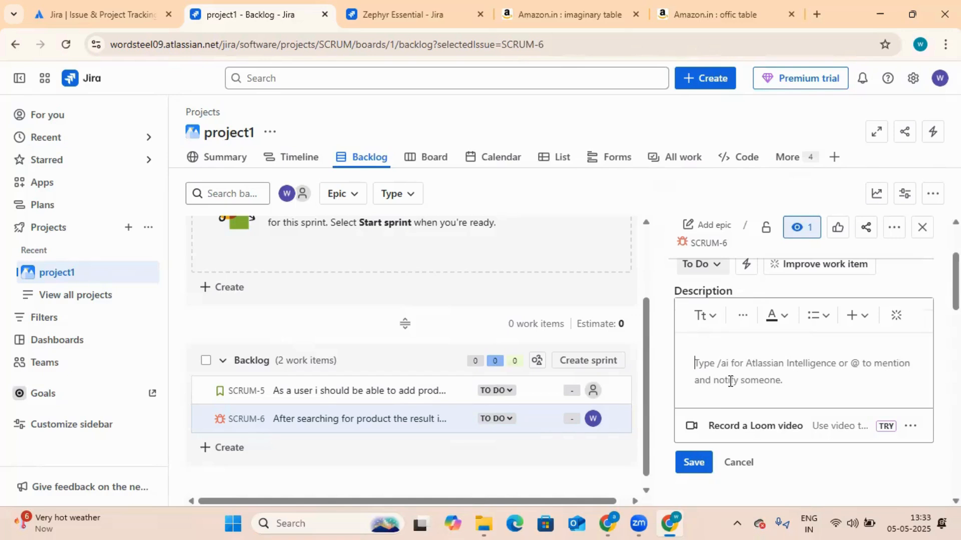
{"action": "type", "text": "1."}
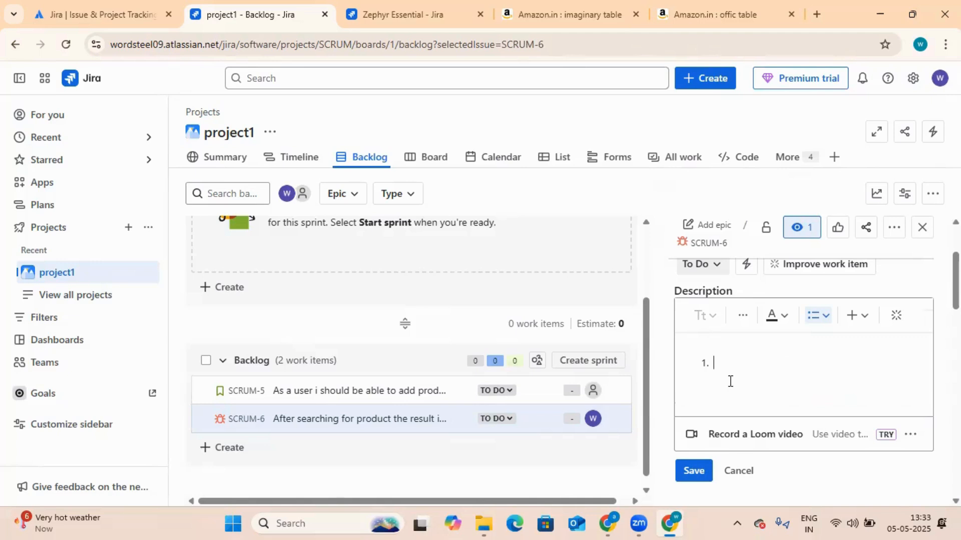
{"action": "type", "text": "open the site = url"}
{"action": "key", "text": "shift+Return"}
{"action": "type", "text": "2"}
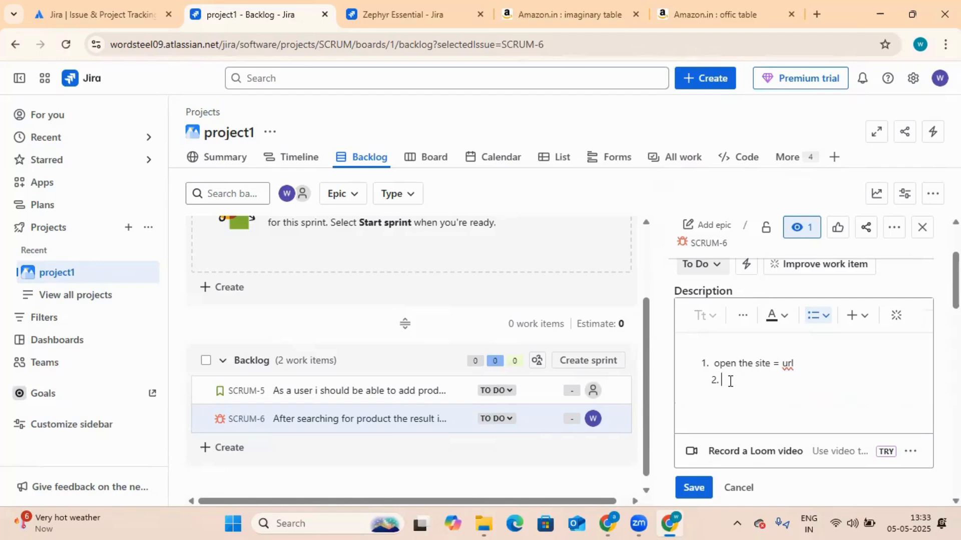
{"action": "type", "text": ". searching for table - offic table."}
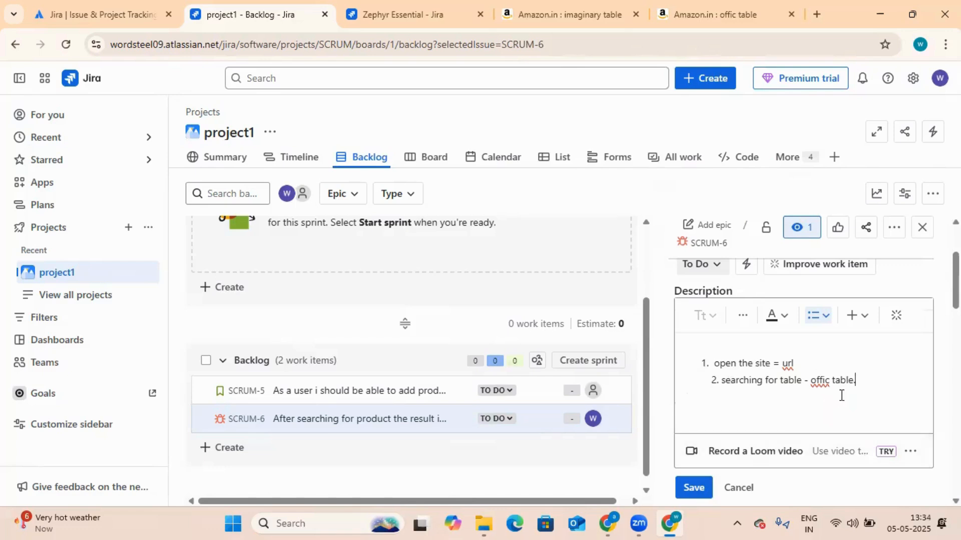
{"action": "left_click_drag", "start_coordinate": [869, 382], "coordinate": [706, 361]}
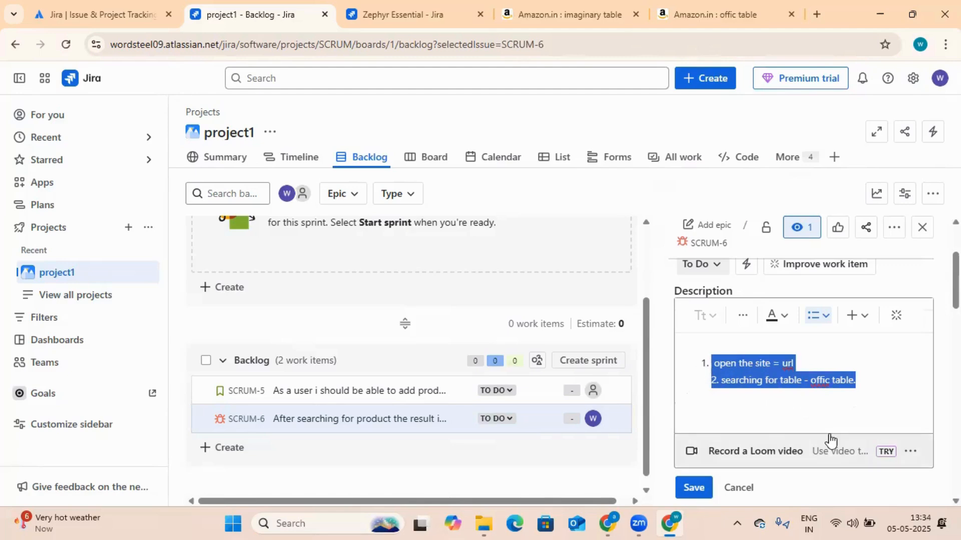
{"action": "scroll", "coordinate": [770, 438], "scroll_direction": "down", "scroll_amount": 2}
{"action": "left_click", "coordinate": [710, 425]}
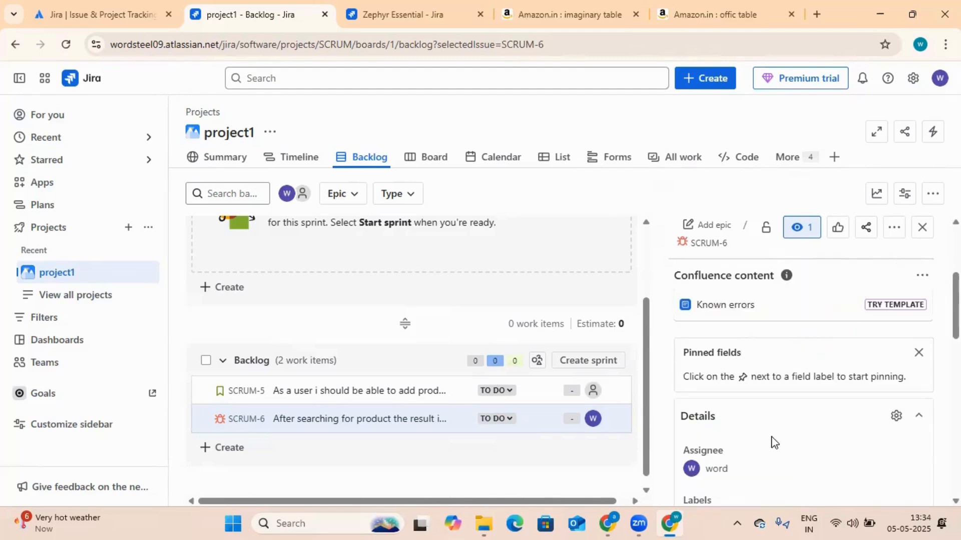
Try to set a parent for the bug by searching for "scrum" and "As a".
{"action": "scroll", "coordinate": [801, 444], "scroll_direction": "down", "scroll_amount": 4}
{"action": "scroll", "coordinate": [787, 378], "scroll_direction": "up", "scroll_amount": 3}
{"action": "scroll", "coordinate": [779, 405], "scroll_direction": "down", "scroll_amount": 2}
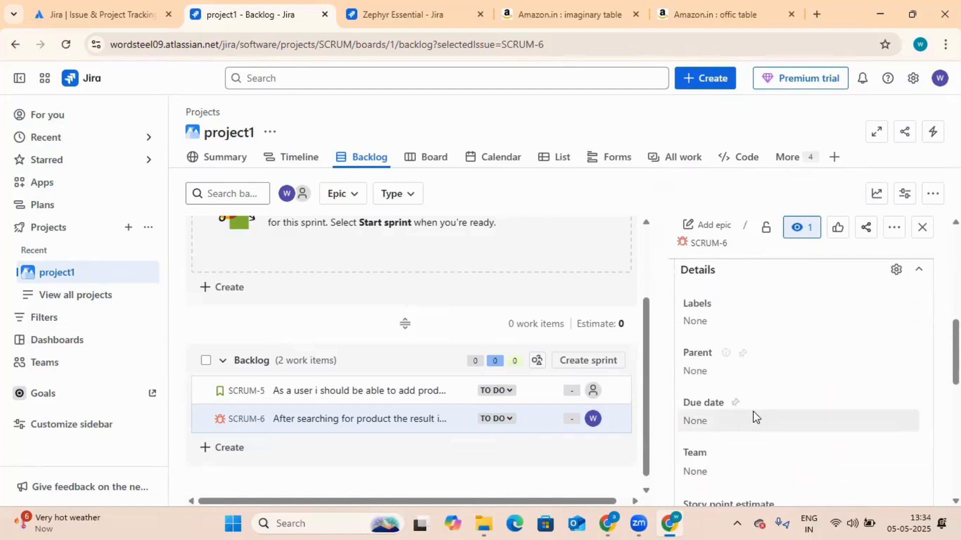
{"action": "left_click", "coordinate": [702, 373]}
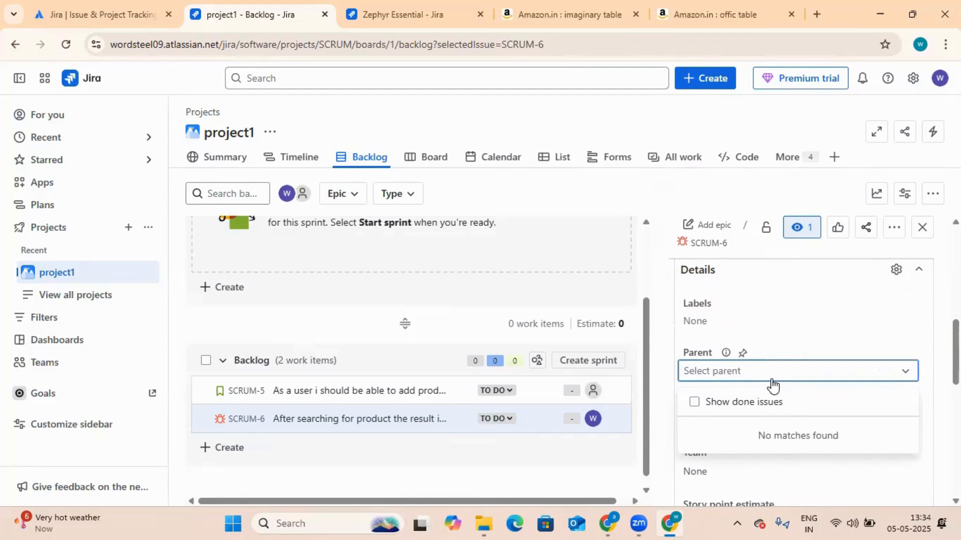
{"action": "type", "text": "scrum"}
{"action": "key", "text": "BackSpace"}
{"action": "key", "text": "BackSpace"}
{"action": "type", "text": "As a"}
{"action": "key", "text": "BackSpace"}
{"action": "key", "text": "Escape"}
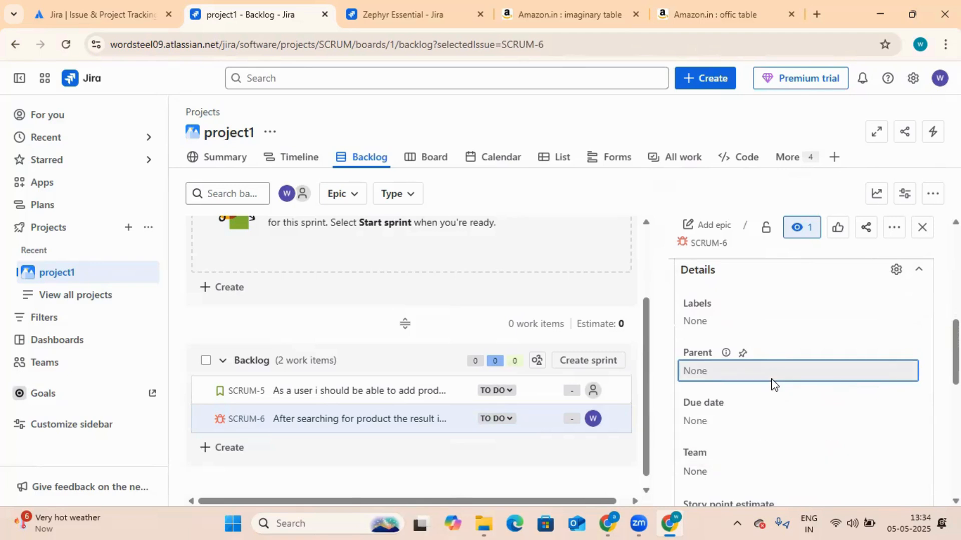
Examine the bug's available labels, remaining detail fields and activity section, ending back at its description.
{"action": "left_click", "coordinate": [801, 321]}
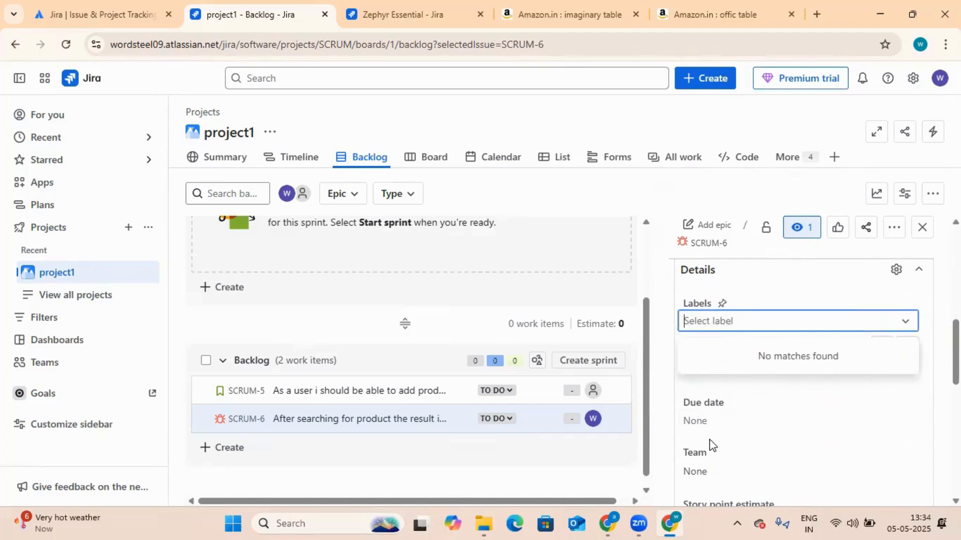
{"action": "scroll", "coordinate": [701, 425], "scroll_direction": "down", "scroll_amount": 1}
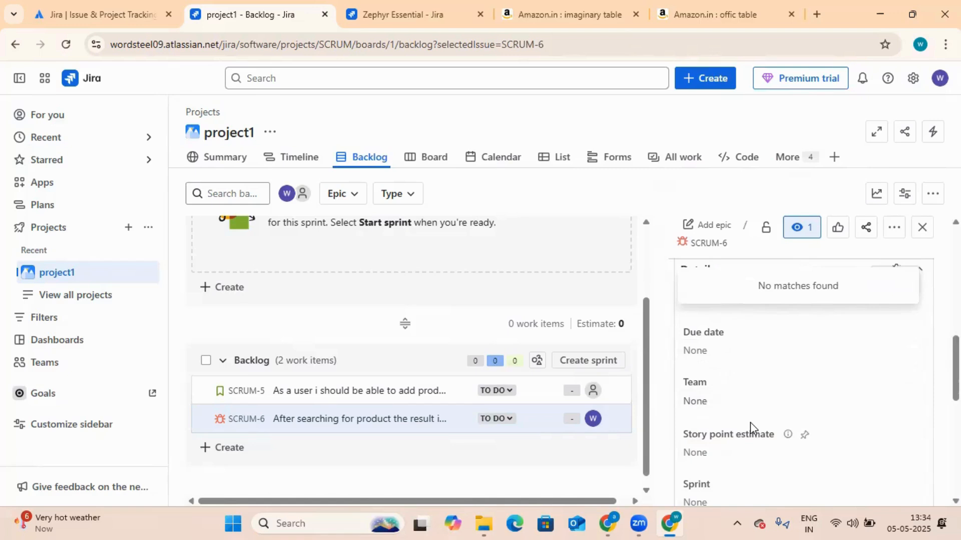
{"action": "scroll", "coordinate": [749, 422], "scroll_direction": "down", "scroll_amount": 1}
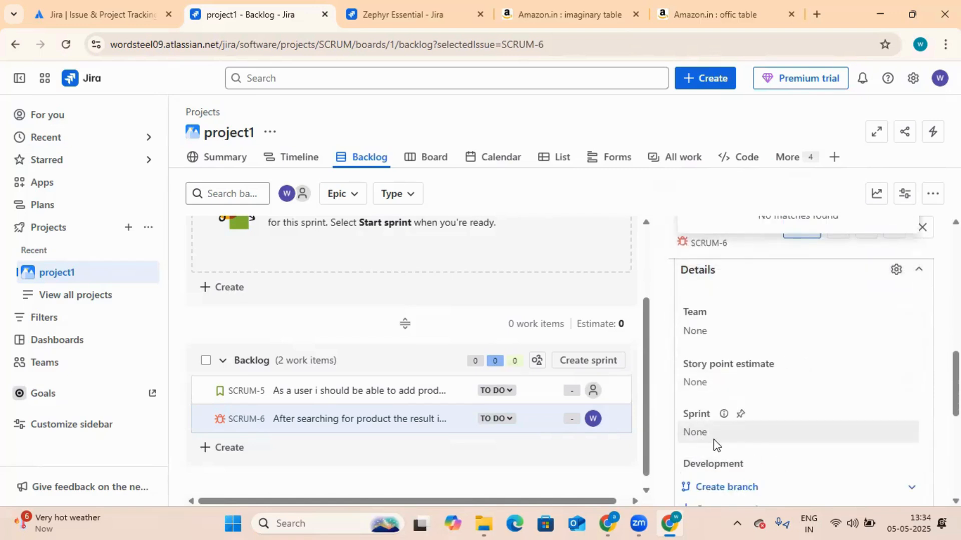
{"action": "scroll", "coordinate": [715, 445], "scroll_direction": "down", "scroll_amount": 5}
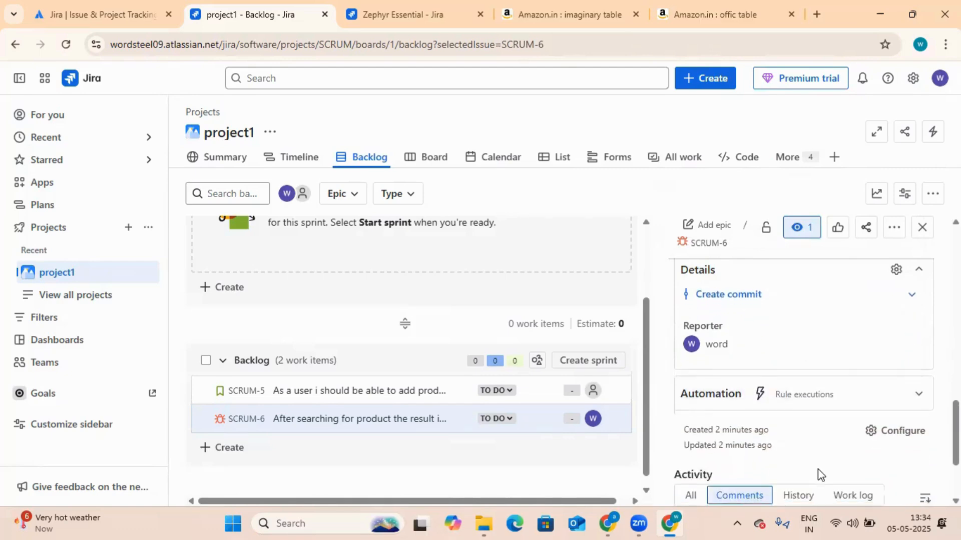
{"action": "scroll", "coordinate": [818, 469], "scroll_direction": "down", "scroll_amount": 2}
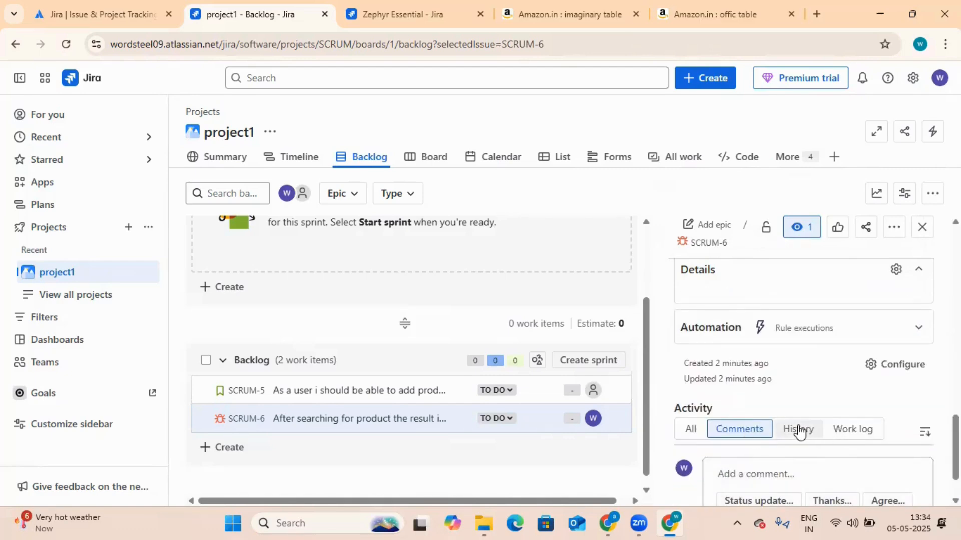
{"action": "scroll", "coordinate": [800, 430], "scroll_direction": "up", "scroll_amount": 10}
{"action": "scroll", "coordinate": [796, 433], "scroll_direction": "up", "scroll_amount": 1}
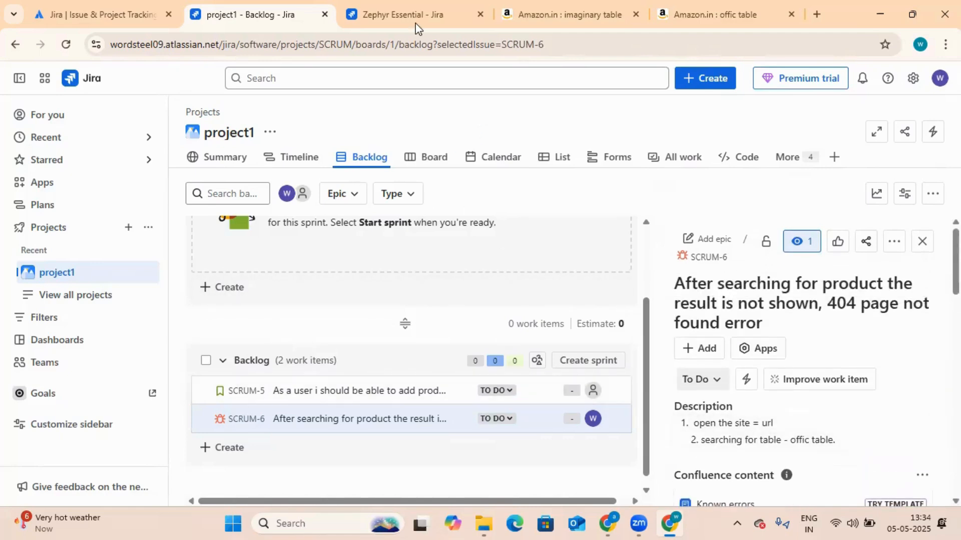
Switch from the bug in the backlog to the test case list of test cycle 2 in Zephyr Essential.
{"action": "key", "text": "ctrl+Tab"}
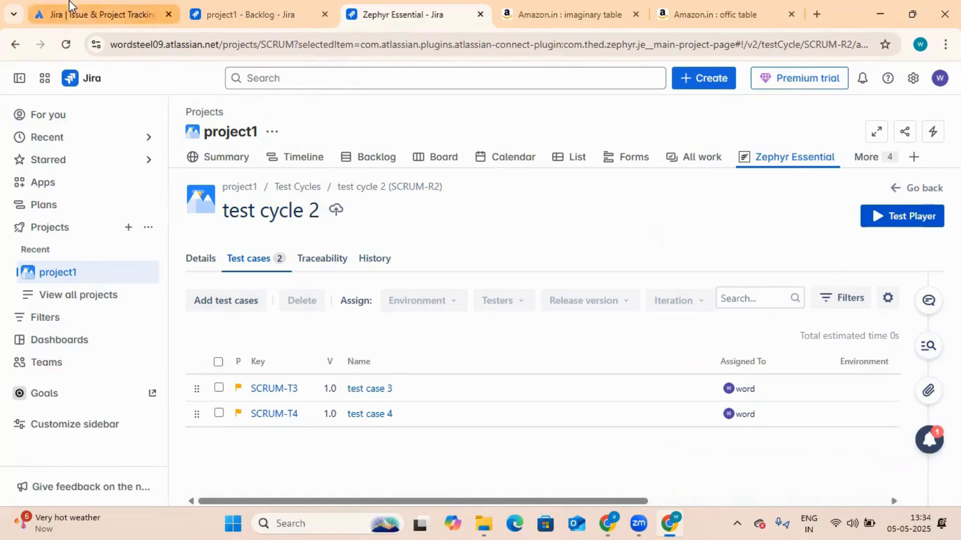
{"action": "left_click", "coordinate": [279, 20]}
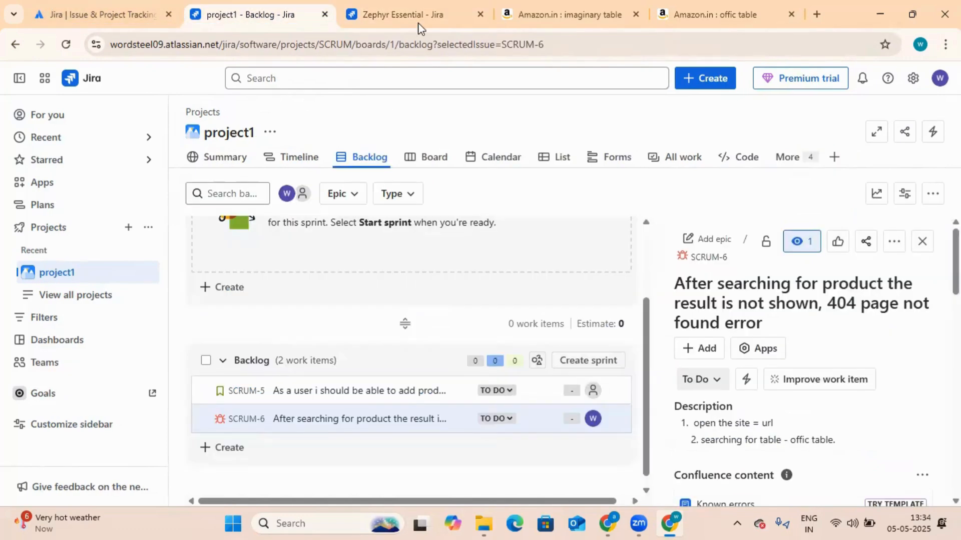
{"action": "key", "text": "ctrl+Tab"}
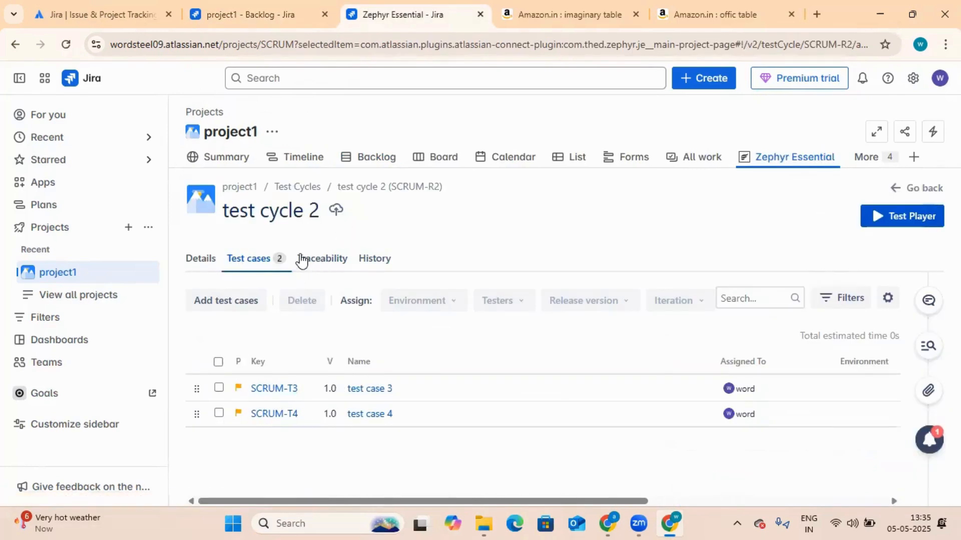
Open test case 4 from test cycle 2, review the logged bug in the project1 backlog, and return to the test case.
{"action": "left_click", "coordinate": [291, 419]}
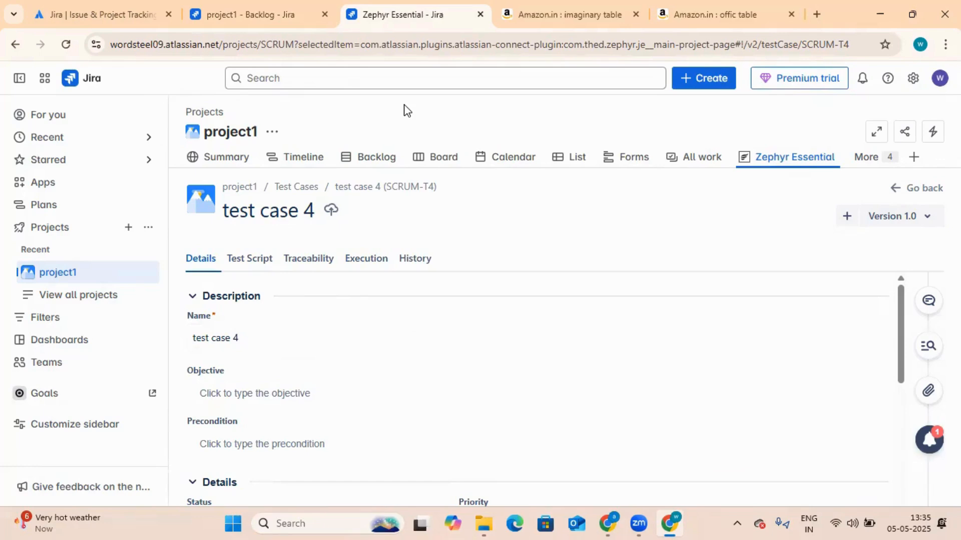
{"action": "left_click", "coordinate": [264, 13]}
{"action": "left_click", "coordinate": [98, 15]}
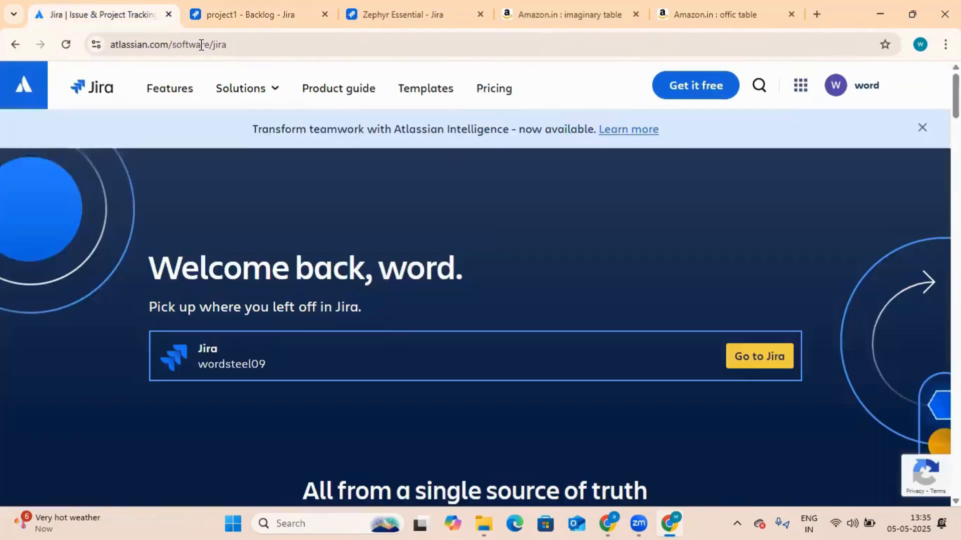
{"action": "left_click", "coordinate": [295, 15]}
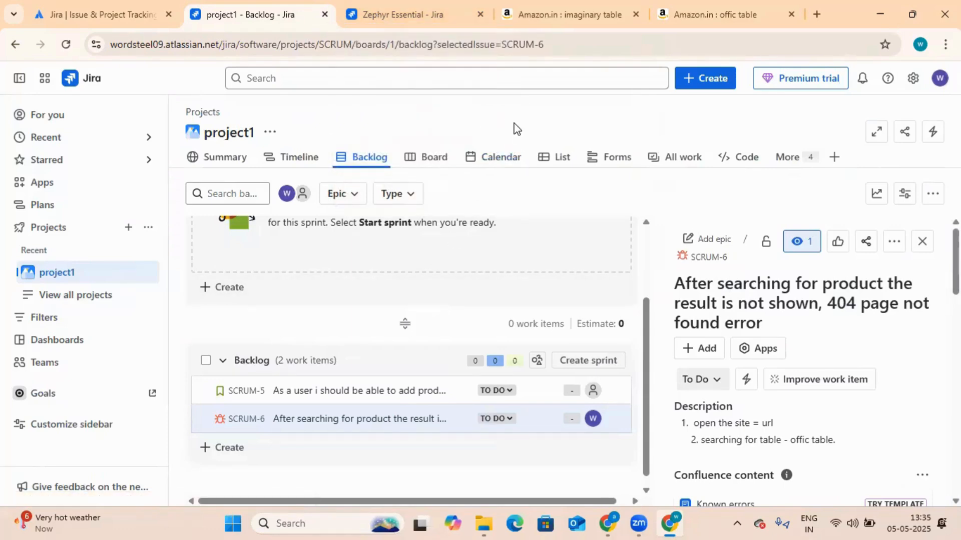
{"action": "scroll", "coordinate": [508, 264], "scroll_direction": "up", "scroll_amount": 3}
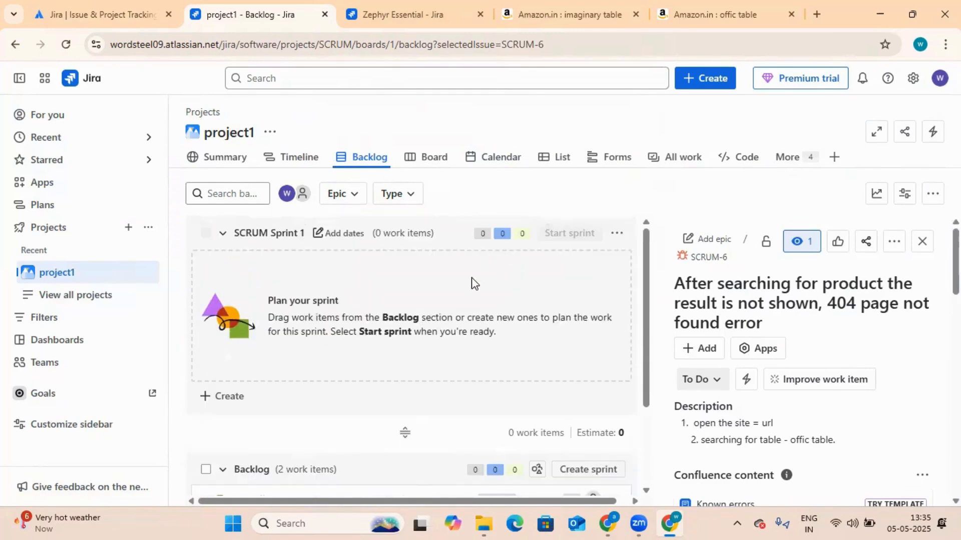
{"action": "scroll", "coordinate": [371, 358], "scroll_direction": "down", "scroll_amount": 3}
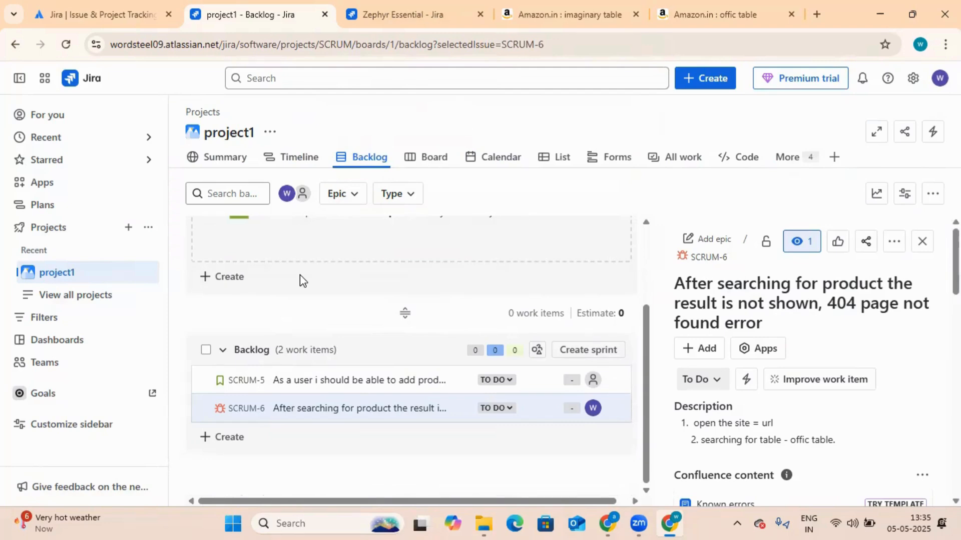
{"action": "key", "text": "ctrl+Tab"}
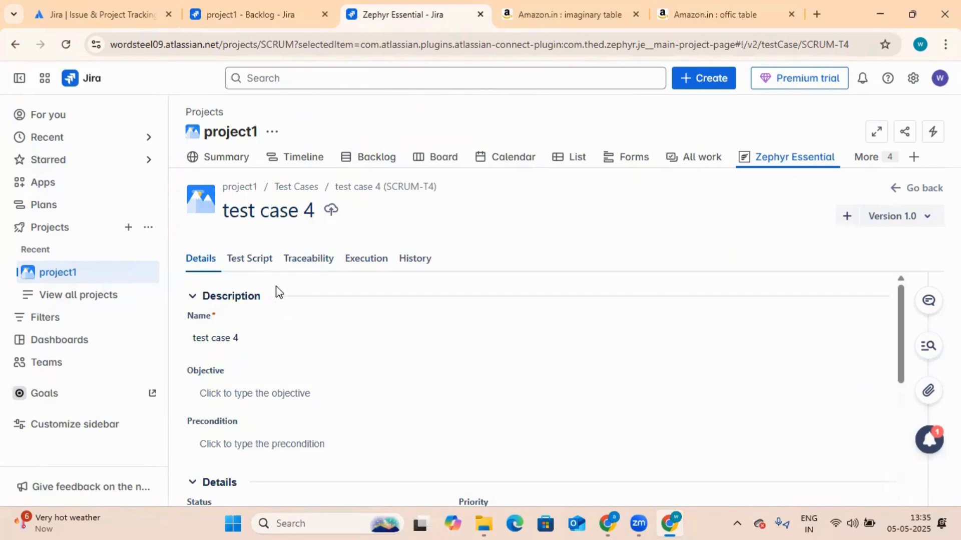
Check the execution status of test cycle 2 in the Zephyr Essential test cycle list.
{"action": "left_click", "coordinate": [297, 189]}
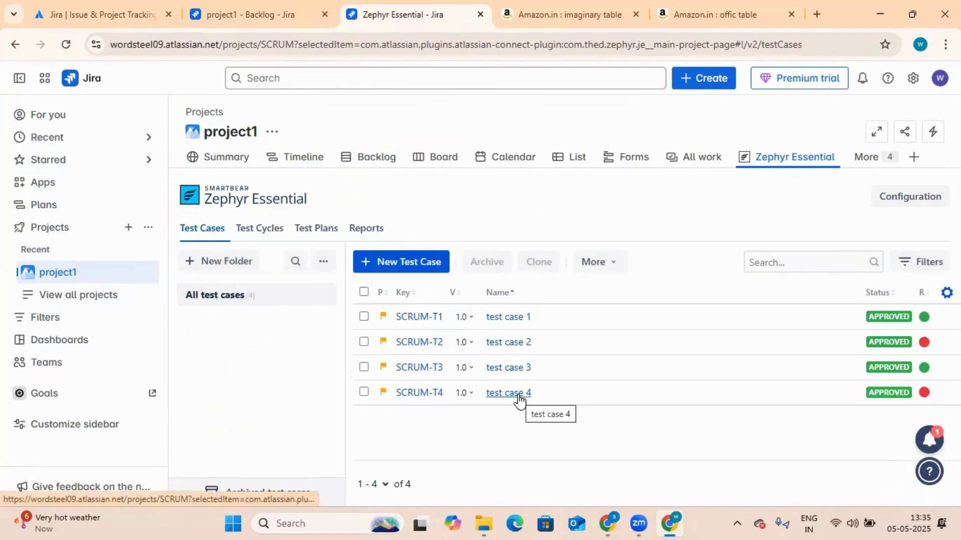
{"action": "left_click", "coordinate": [263, 228]}
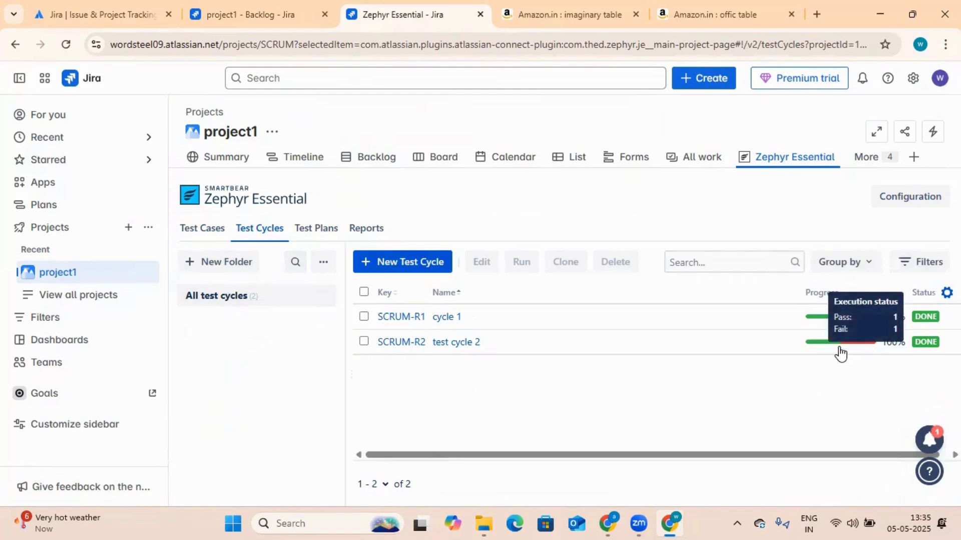
{"action": "mouse_move", "coordinate": [828, 351]}
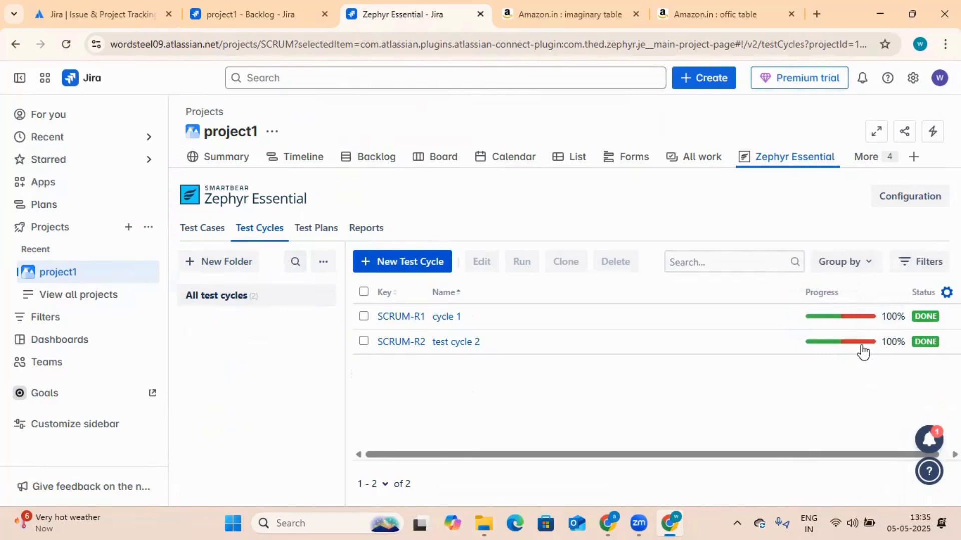
{"action": "mouse_move", "coordinate": [865, 349]}
Open test cycle 2 and review its details, going by way of its test player.
{"action": "left_click", "coordinate": [406, 342]}
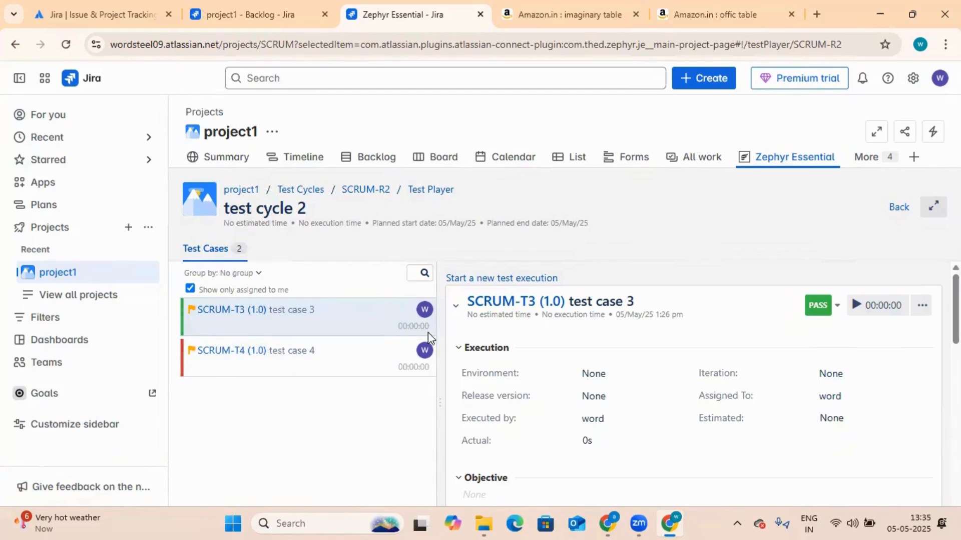
{"action": "left_click", "coordinate": [365, 189]}
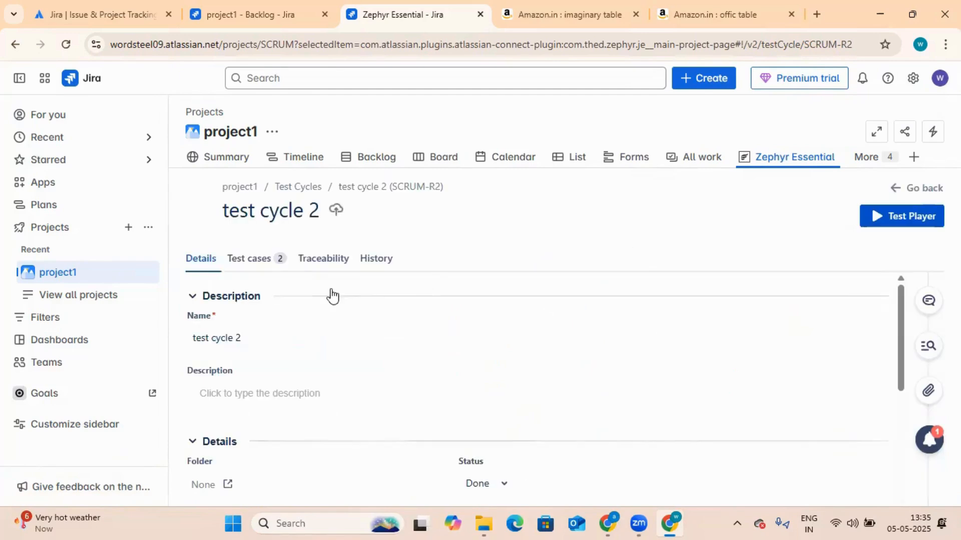
{"action": "scroll", "coordinate": [325, 340], "scroll_direction": "down", "scroll_amount": 3}
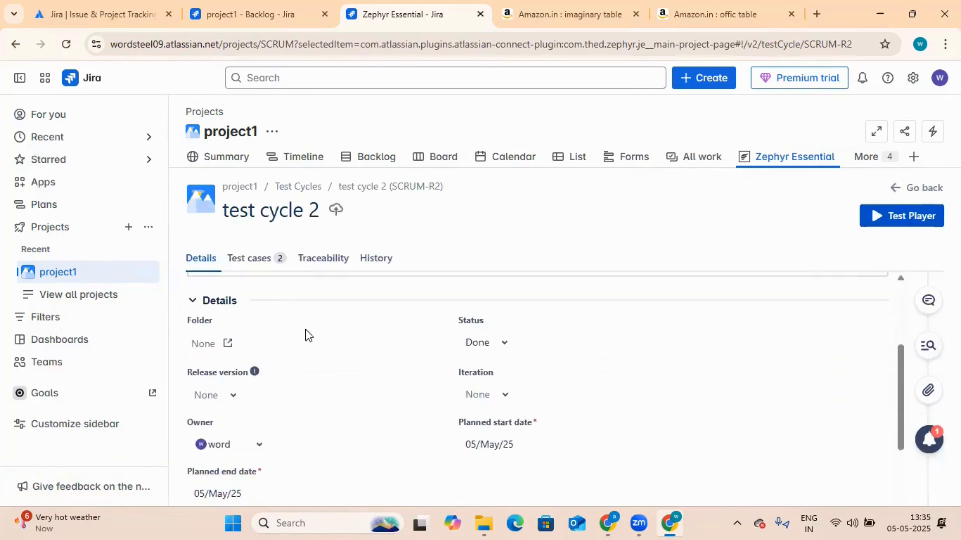
Examine test cycle 2's traceability and its options for adding an existing issue or creating a new one, without linking anything.
{"action": "left_click", "coordinate": [277, 270]}
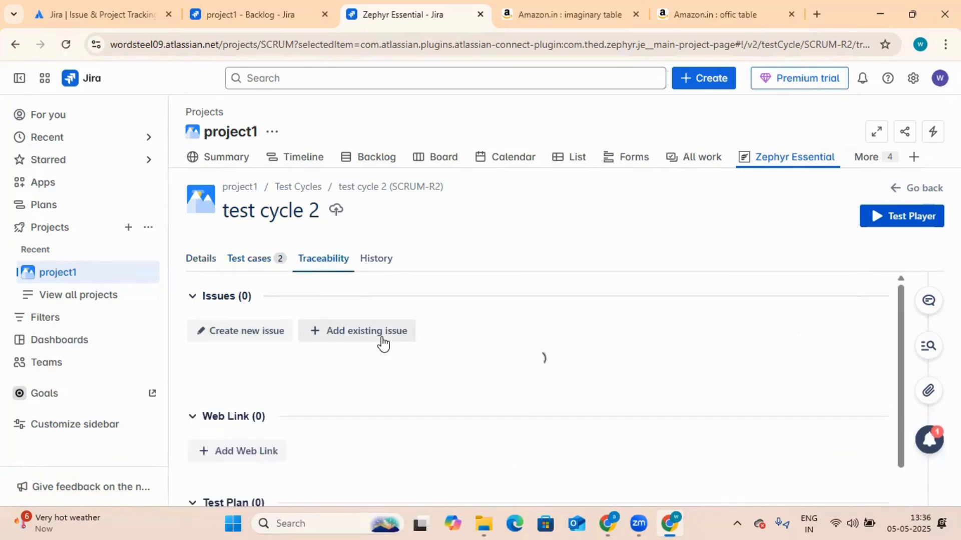
{"action": "left_click", "coordinate": [384, 344]}
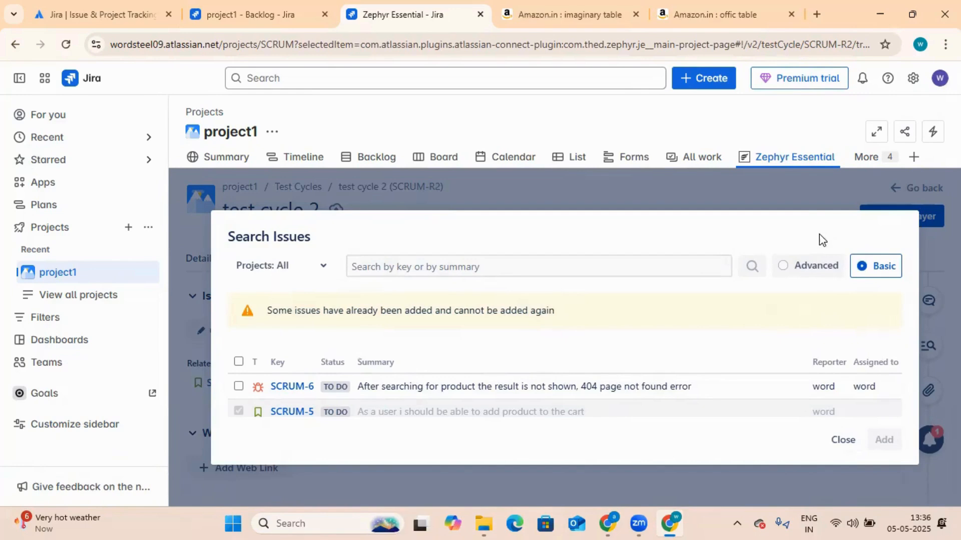
{"action": "left_click", "coordinate": [806, 203]}
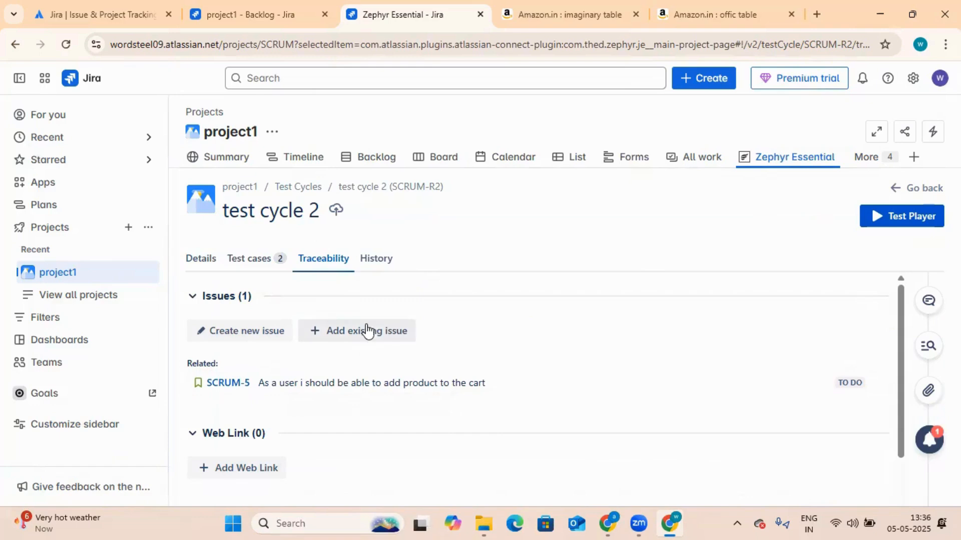
{"action": "left_click", "coordinate": [376, 343]}
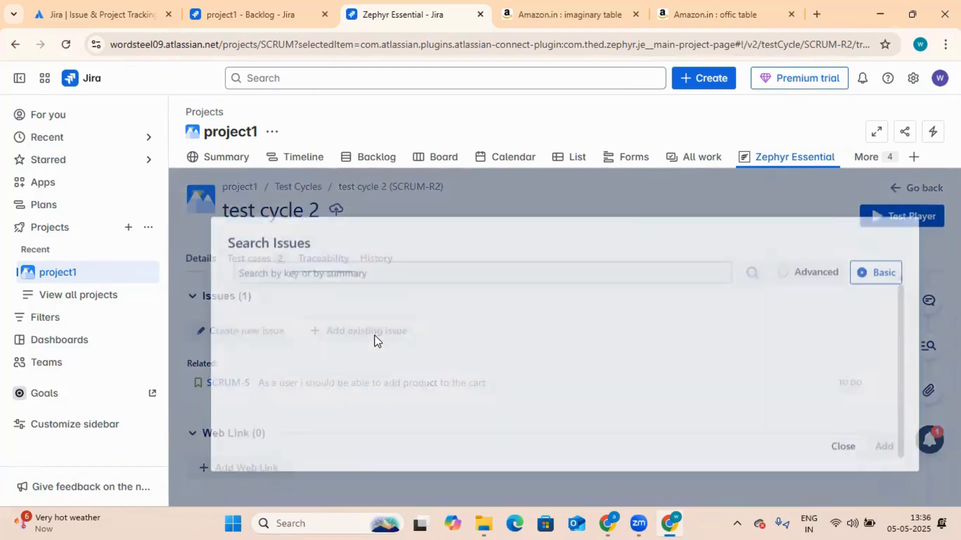
{"action": "left_click", "coordinate": [808, 193]}
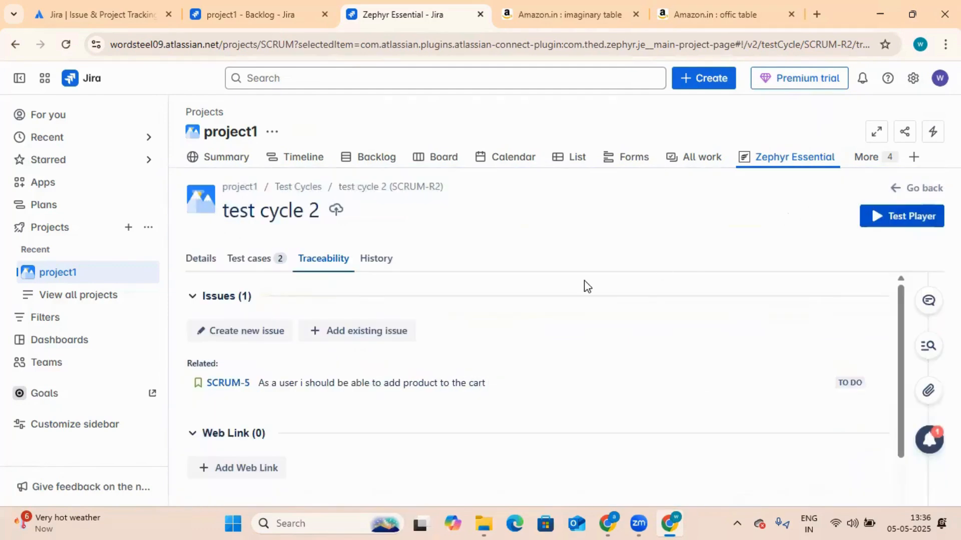
{"action": "left_click", "coordinate": [277, 336]}
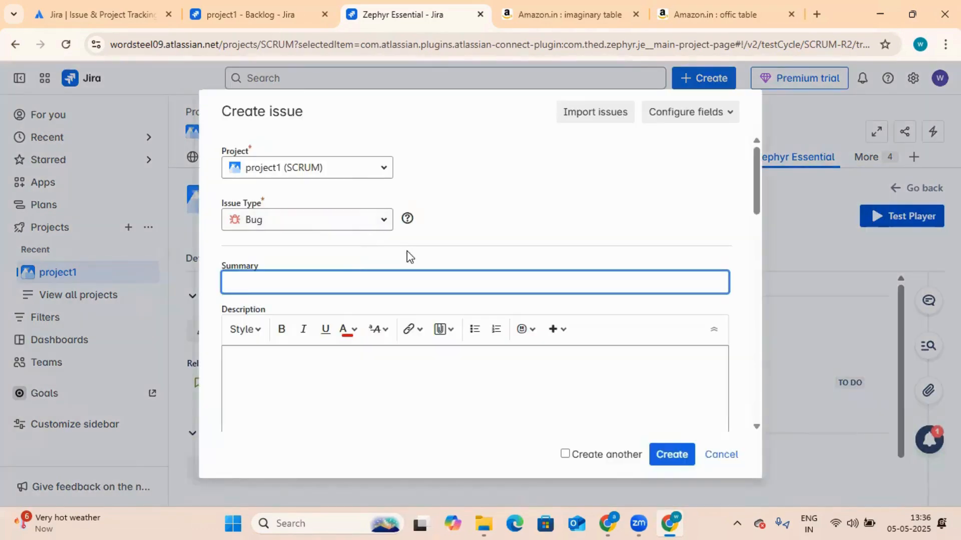
{"action": "left_click", "coordinate": [717, 454]}
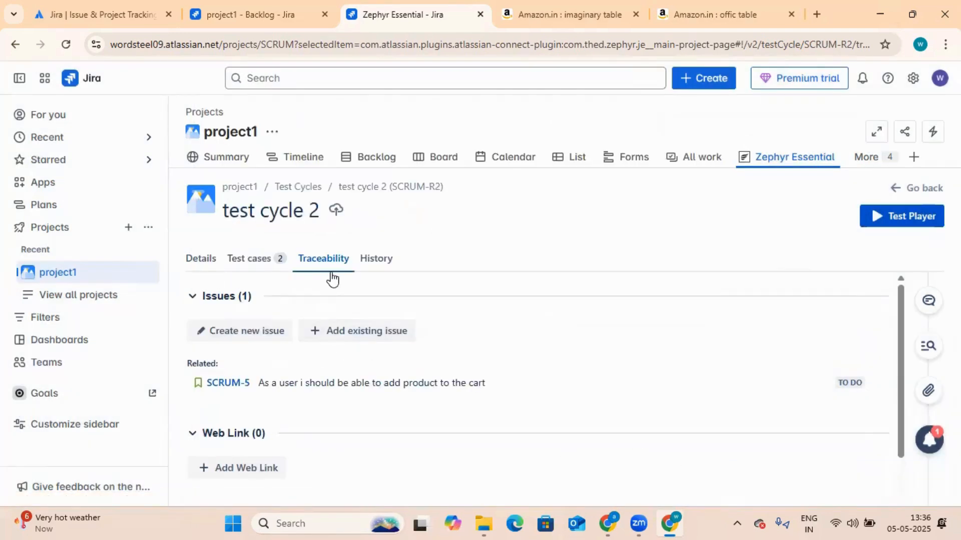
Open test case 4 from test cycle 2's test cases and review its detail fields.
{"action": "left_click", "coordinate": [264, 264]}
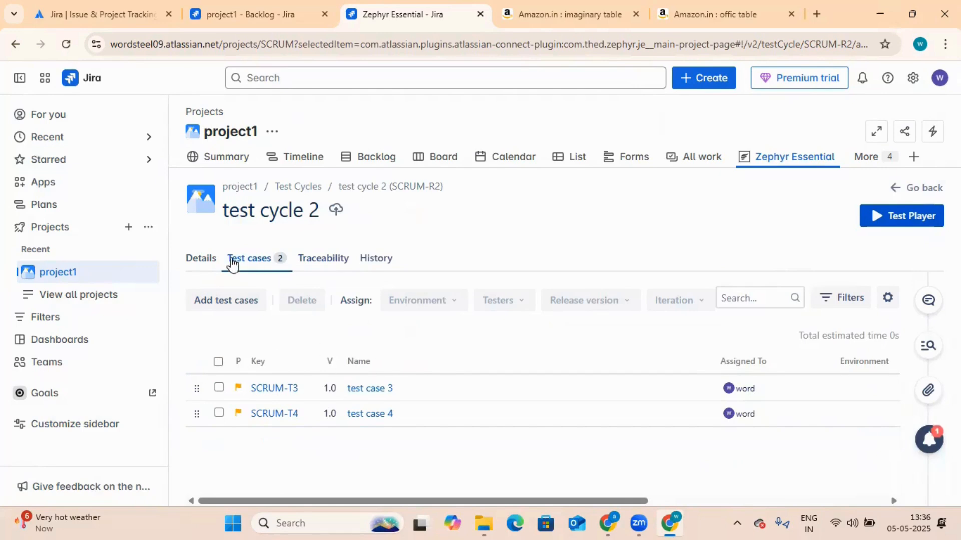
{"action": "left_click", "coordinate": [368, 415]}
{"action": "scroll", "coordinate": [403, 392], "scroll_direction": "down", "scroll_amount": 4}
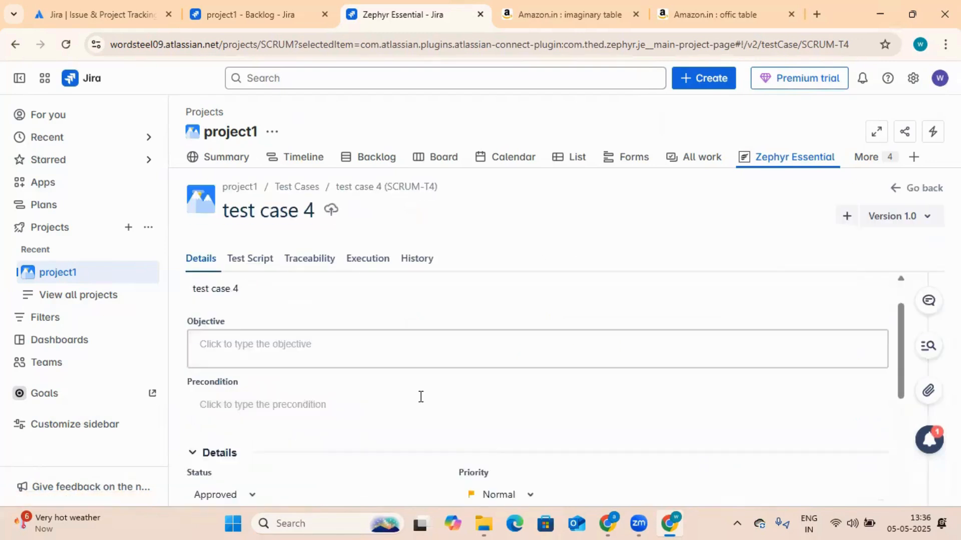
{"action": "scroll", "coordinate": [428, 408], "scroll_direction": "down", "scroll_amount": 2}
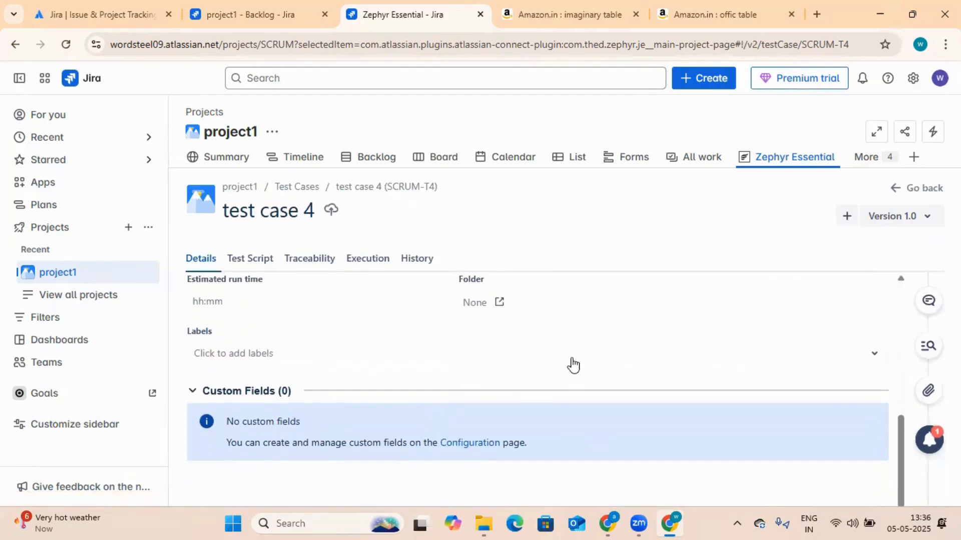
{"action": "scroll", "coordinate": [533, 400], "scroll_direction": "up", "scroll_amount": 6}
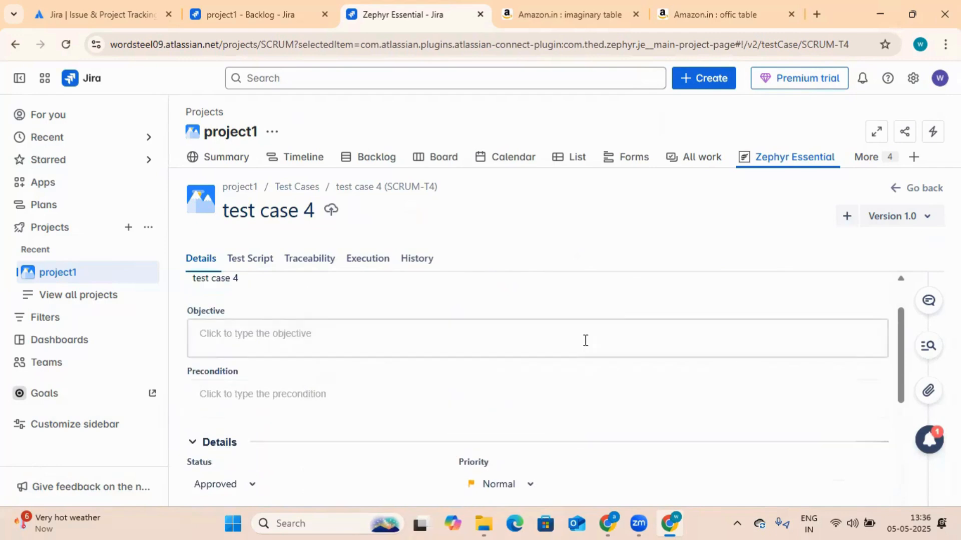
Review both steps of test case 4's test script.
{"action": "left_click", "coordinate": [270, 262]}
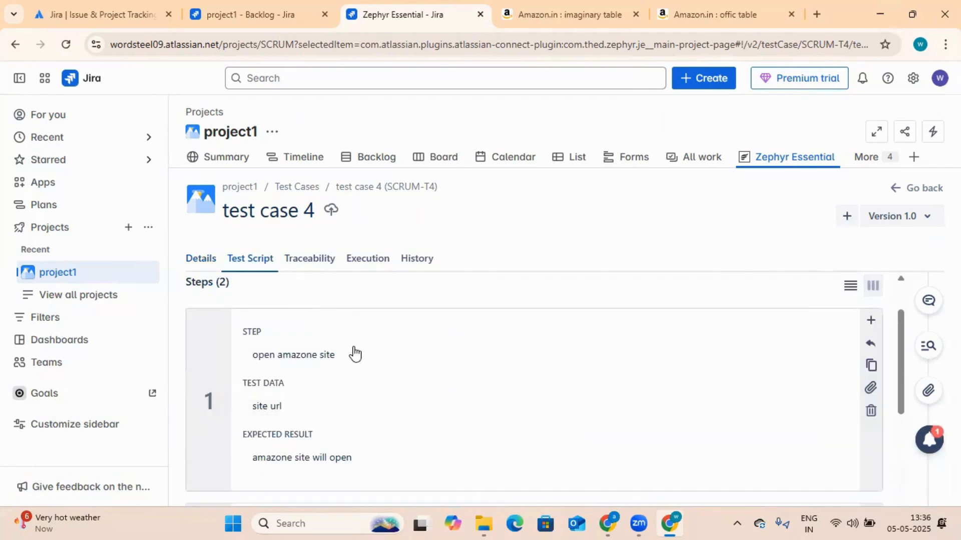
{"action": "scroll", "coordinate": [302, 380], "scroll_direction": "down", "scroll_amount": 3}
{"action": "scroll", "coordinate": [308, 425], "scroll_direction": "down", "scroll_amount": 2}
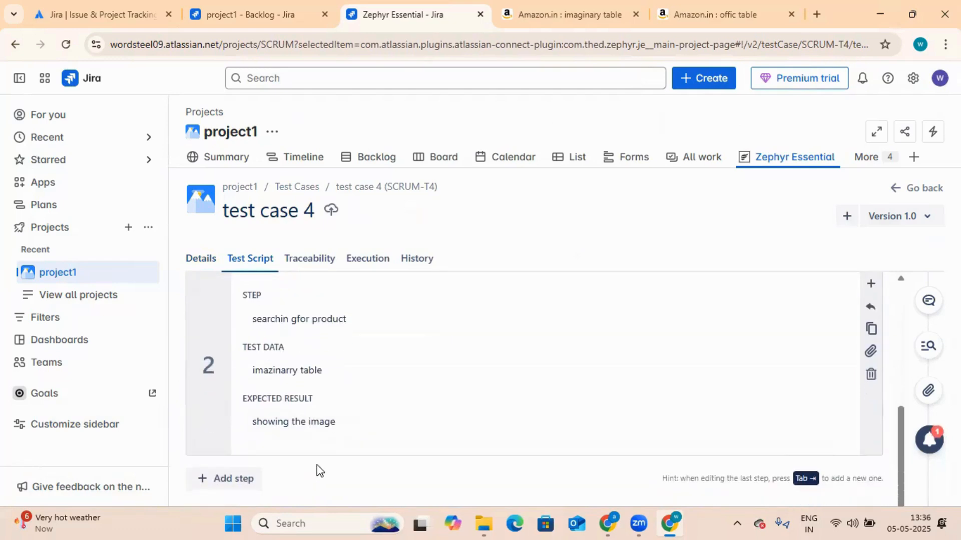
{"action": "scroll", "coordinate": [394, 367], "scroll_direction": "up", "scroll_amount": 3}
{"action": "scroll", "coordinate": [394, 368], "scroll_direction": "up", "scroll_amount": 3}
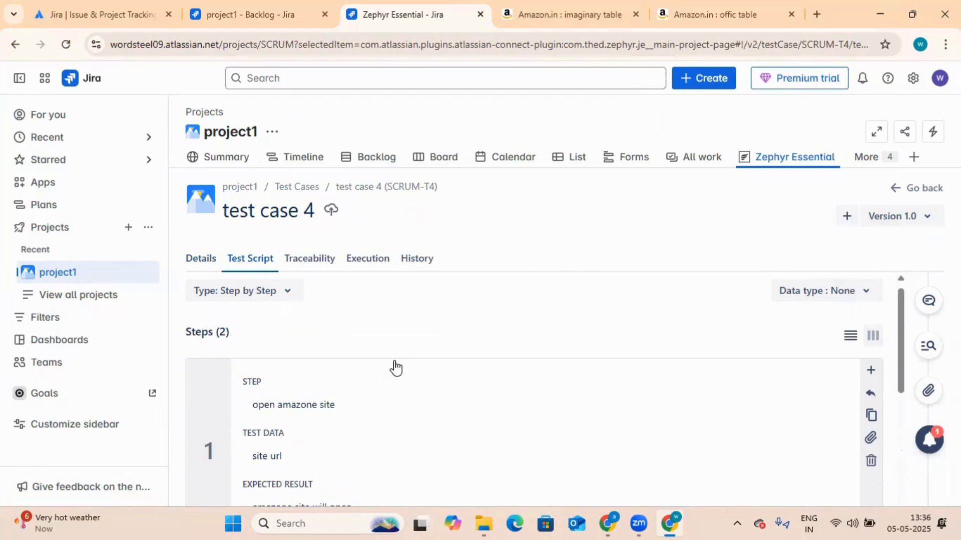
Look at the statuses available for test case 4 in its details.
{"action": "left_click", "coordinate": [211, 268]}
{"action": "scroll", "coordinate": [223, 345], "scroll_direction": "down", "scroll_amount": 3}
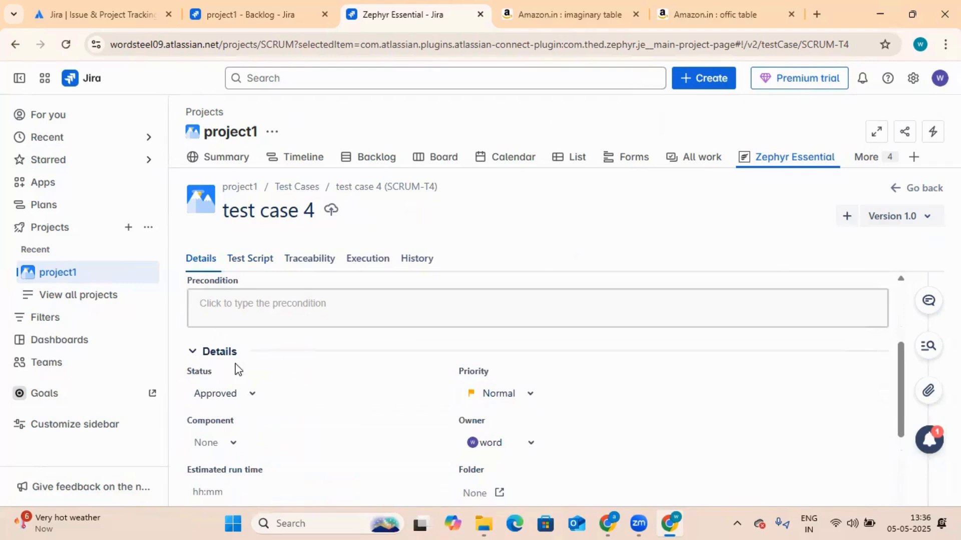
{"action": "left_click", "coordinate": [254, 395]}
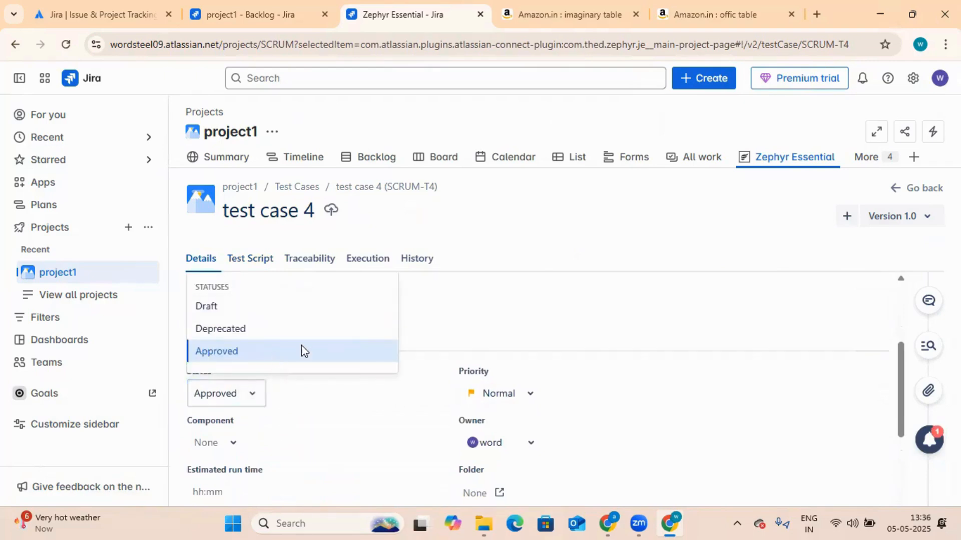
Open test case 4's failed execution and mark step 2, the product search, as passed.
{"action": "left_click", "coordinate": [380, 266]}
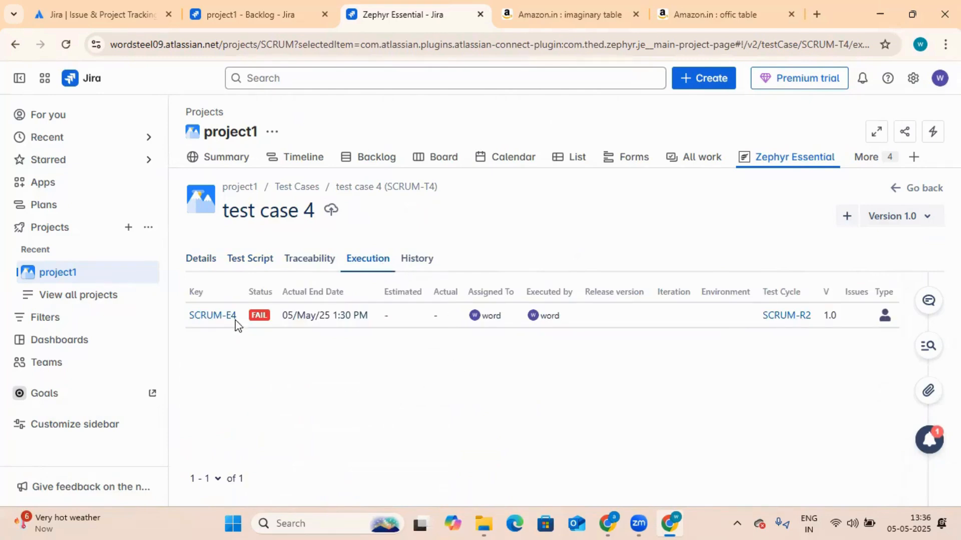
{"action": "left_click", "coordinate": [209, 317]}
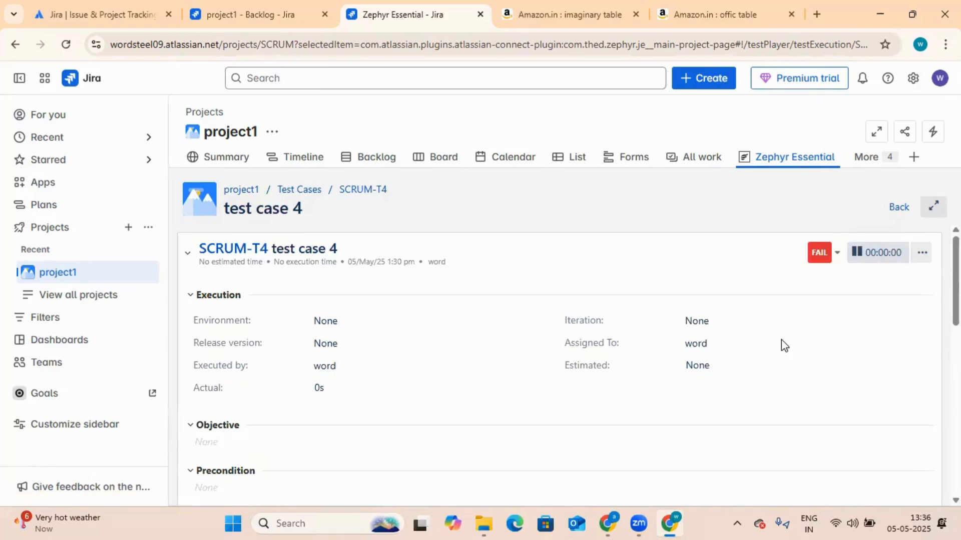
{"action": "scroll", "coordinate": [796, 345], "scroll_direction": "down", "scroll_amount": 10}
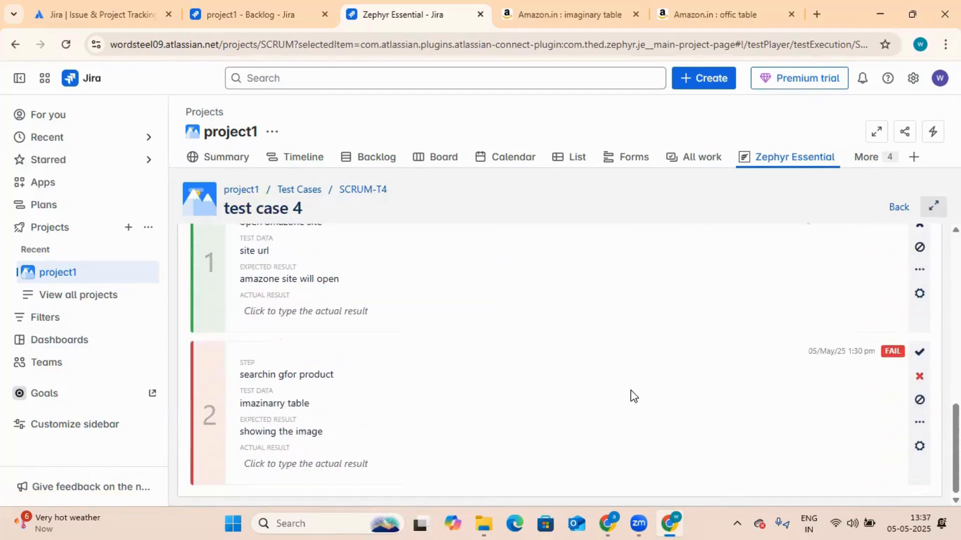
{"action": "left_click", "coordinate": [919, 354]}
{"action": "scroll", "coordinate": [811, 399], "scroll_direction": "up", "scroll_amount": 10}
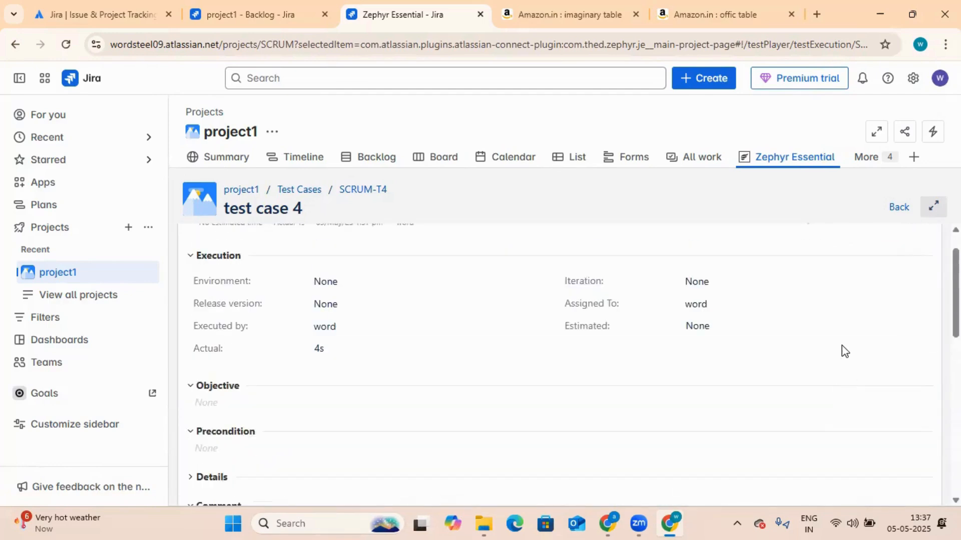
{"action": "scroll", "coordinate": [842, 347], "scroll_direction": "up", "scroll_amount": 2}
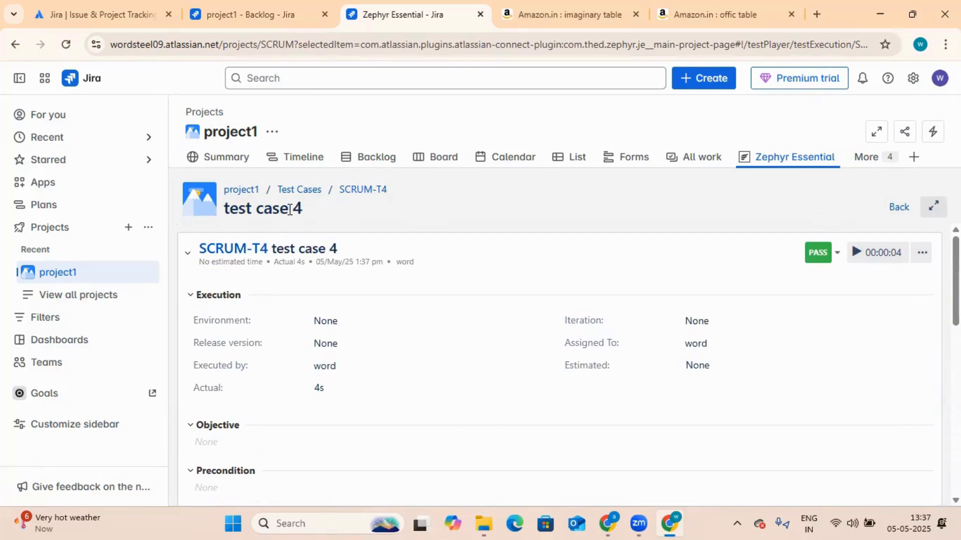
Check test case 4's result in the test case list and test cycle 2's progress in the test cycle list.
{"action": "left_click", "coordinate": [300, 190]}
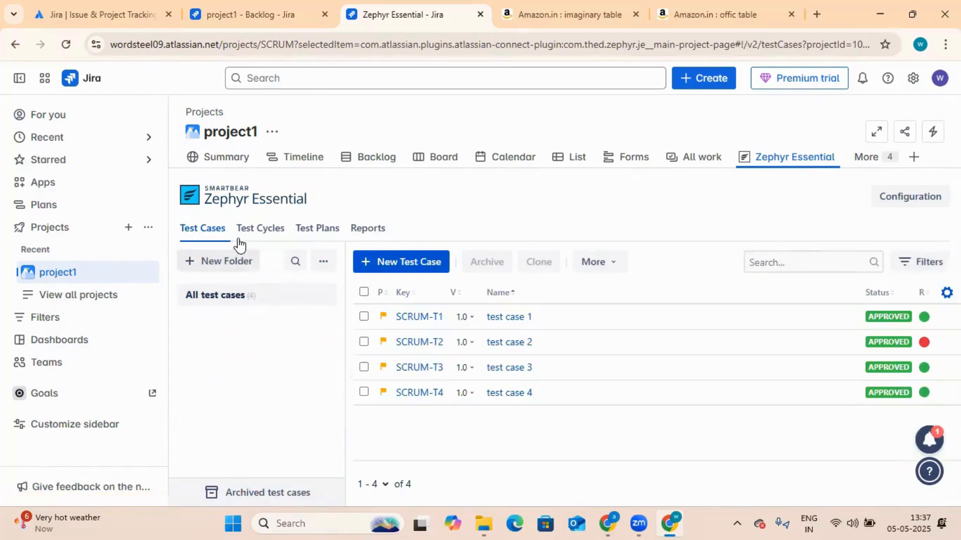
{"action": "left_click", "coordinate": [271, 229]}
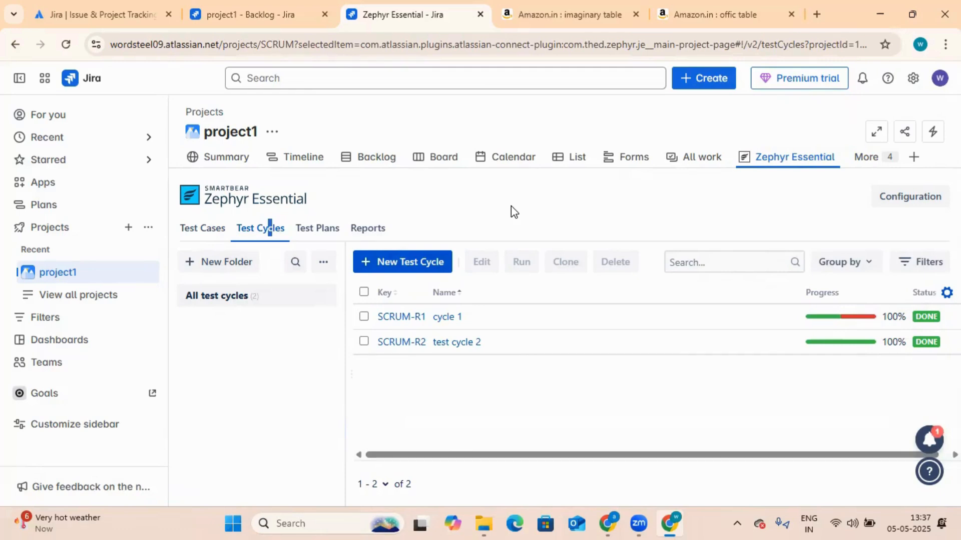
{"action": "left_click", "coordinate": [913, 79]}
{"action": "scroll", "coordinate": [651, 345], "scroll_direction": "down", "scroll_amount": 3}
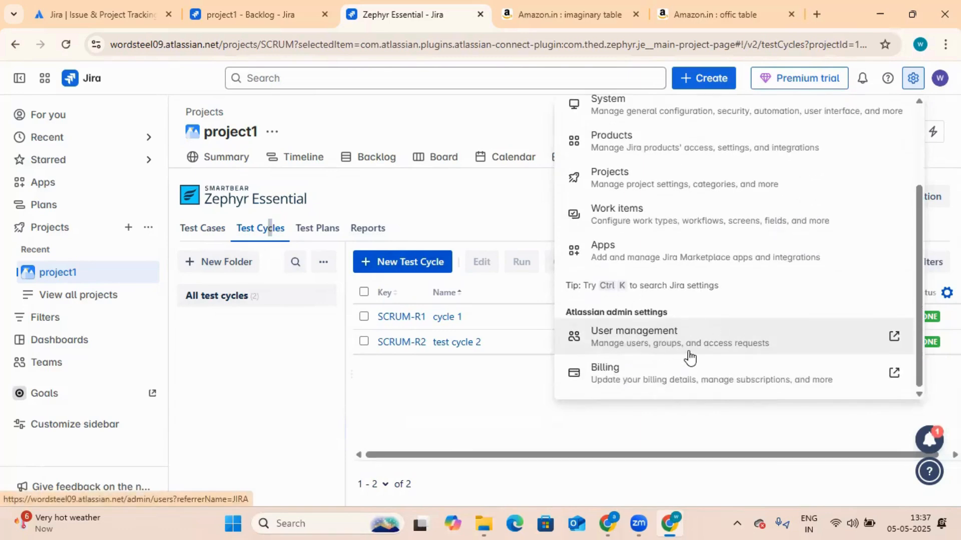
{"action": "left_click", "coordinate": [530, 407]}
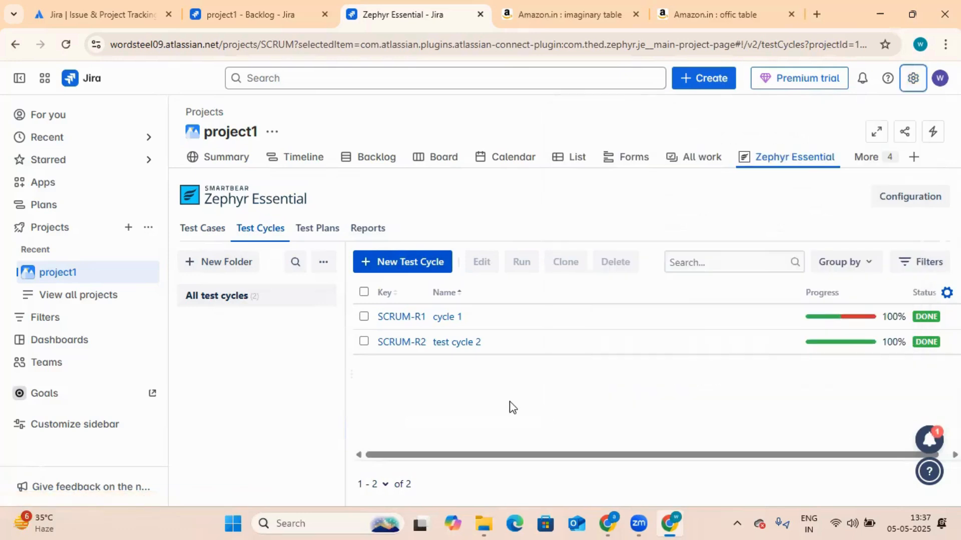